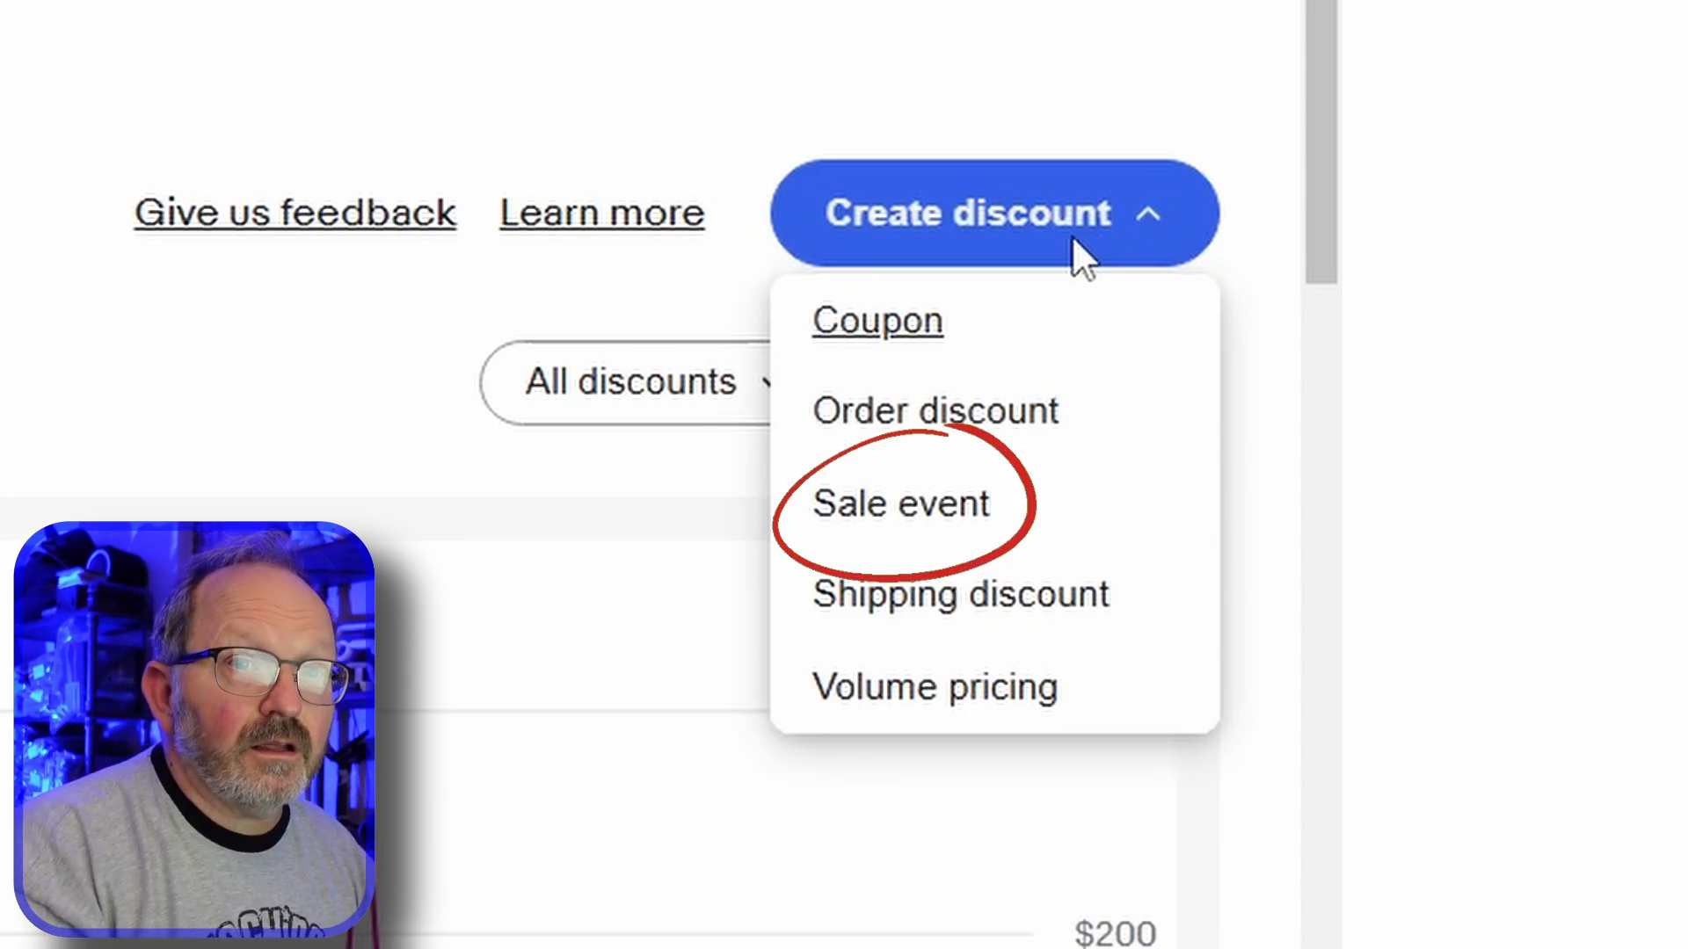
Start a new sale event discount and set it to take 25% off each item
left_click(914, 505)
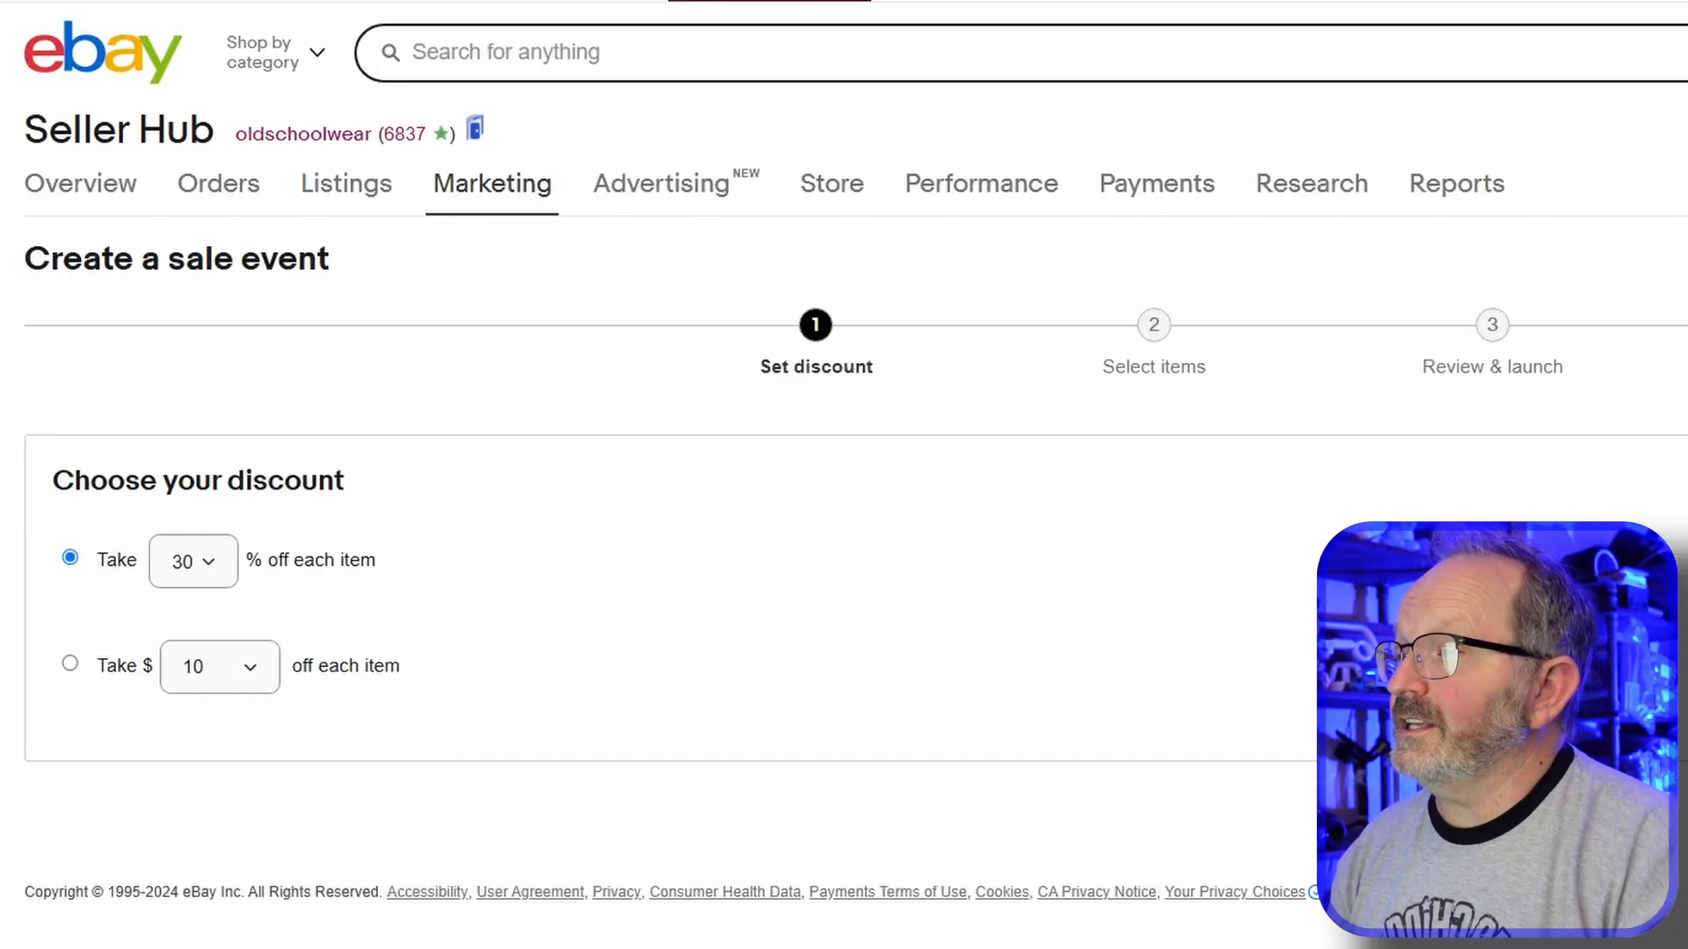
left_click(213, 572)
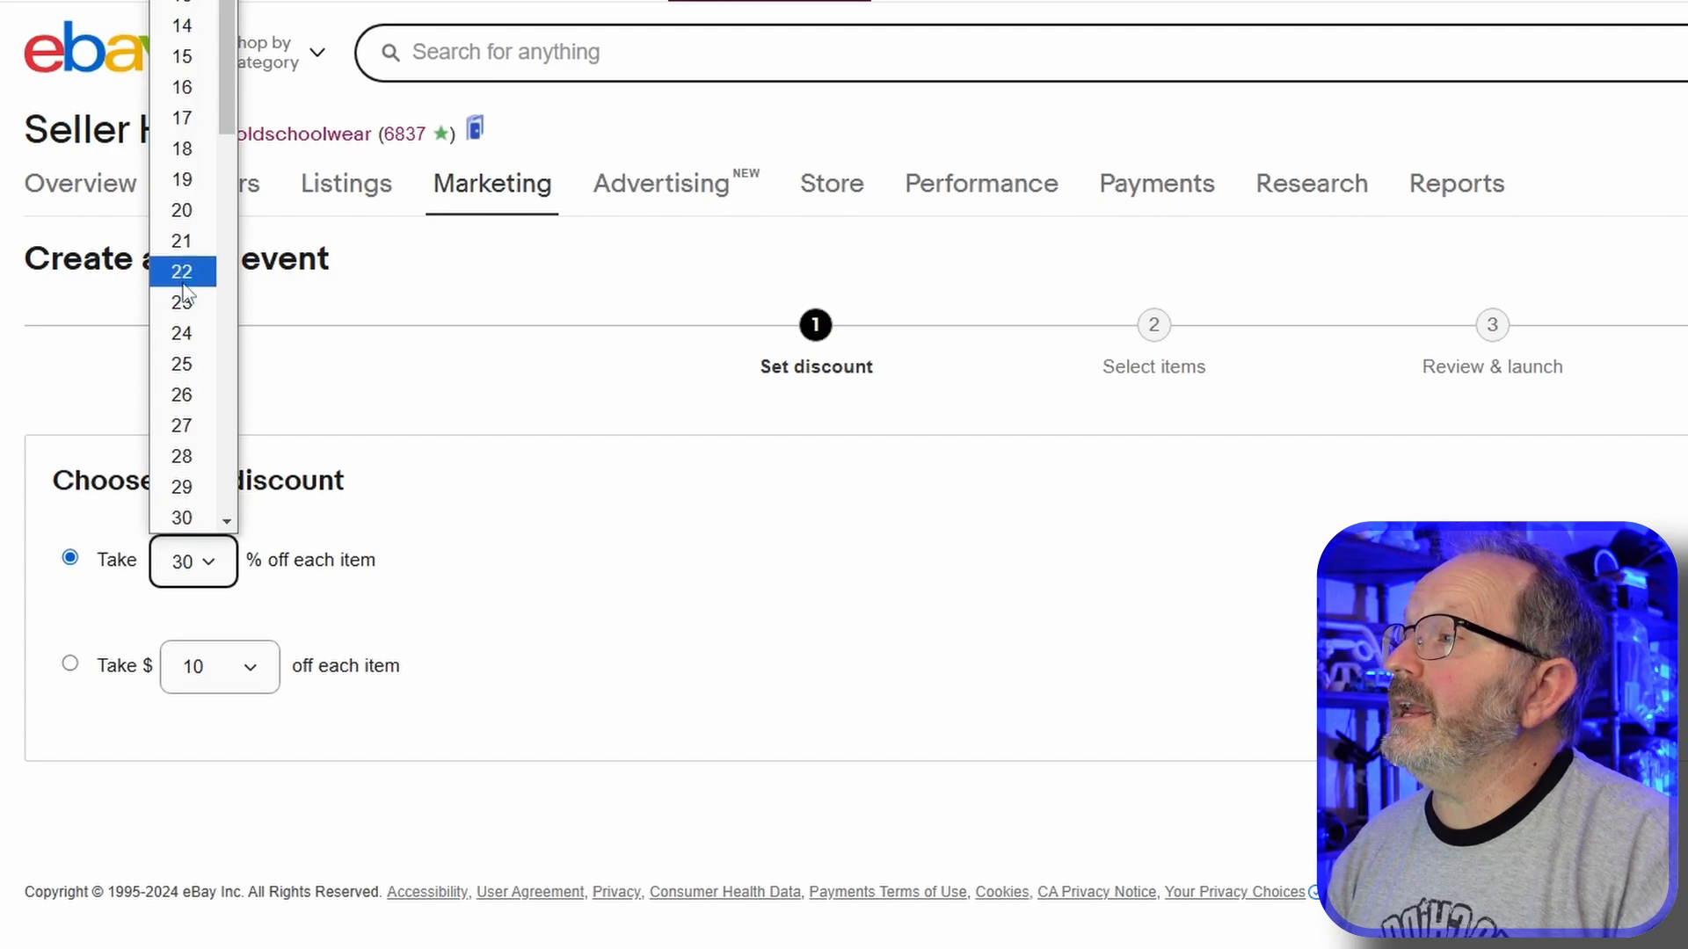
left_click(202, 364)
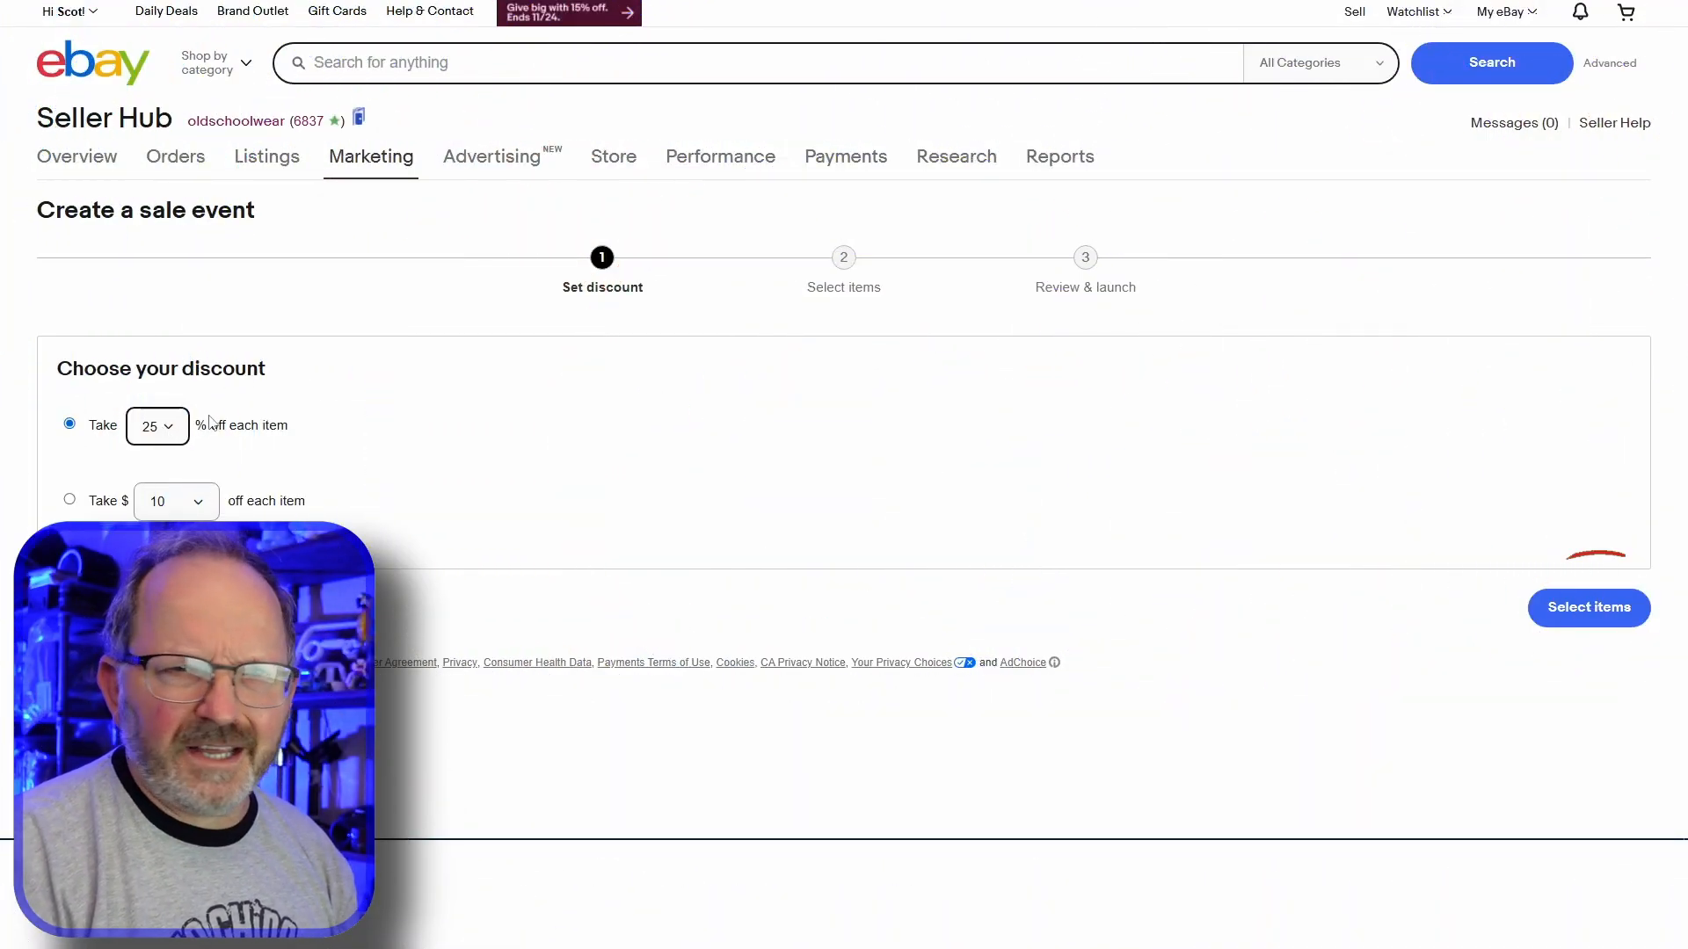
Proceed to choosing individual items from the inventory and sort them by days on site, longest first
left_click(1589, 609)
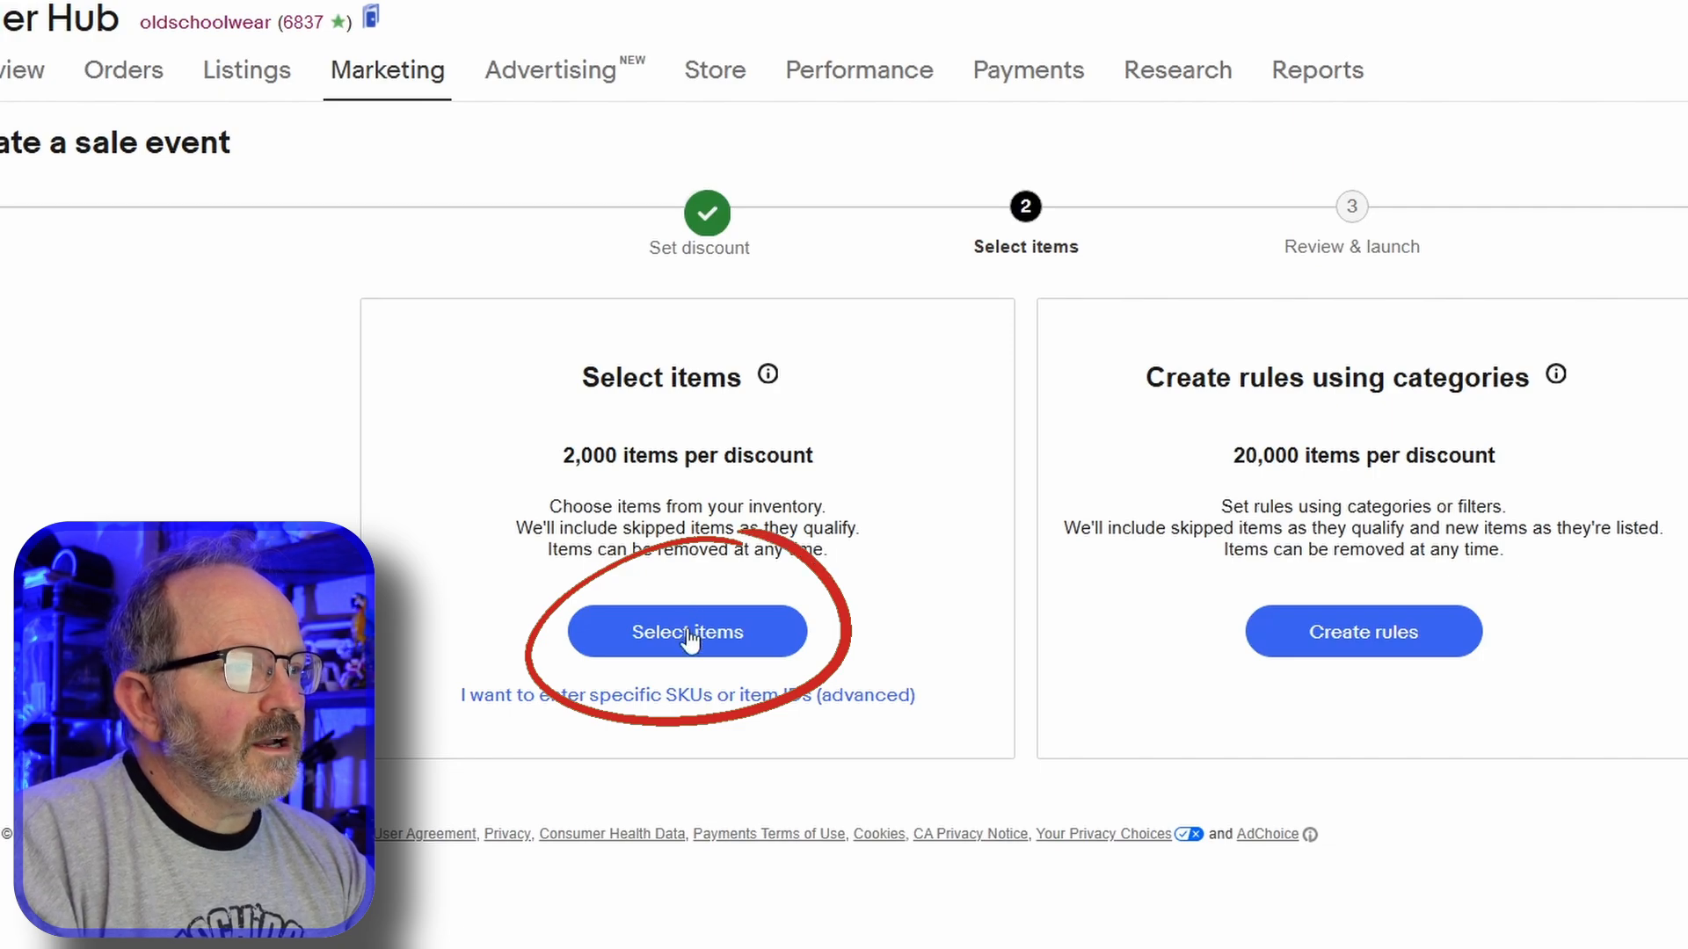
left_click(783, 633)
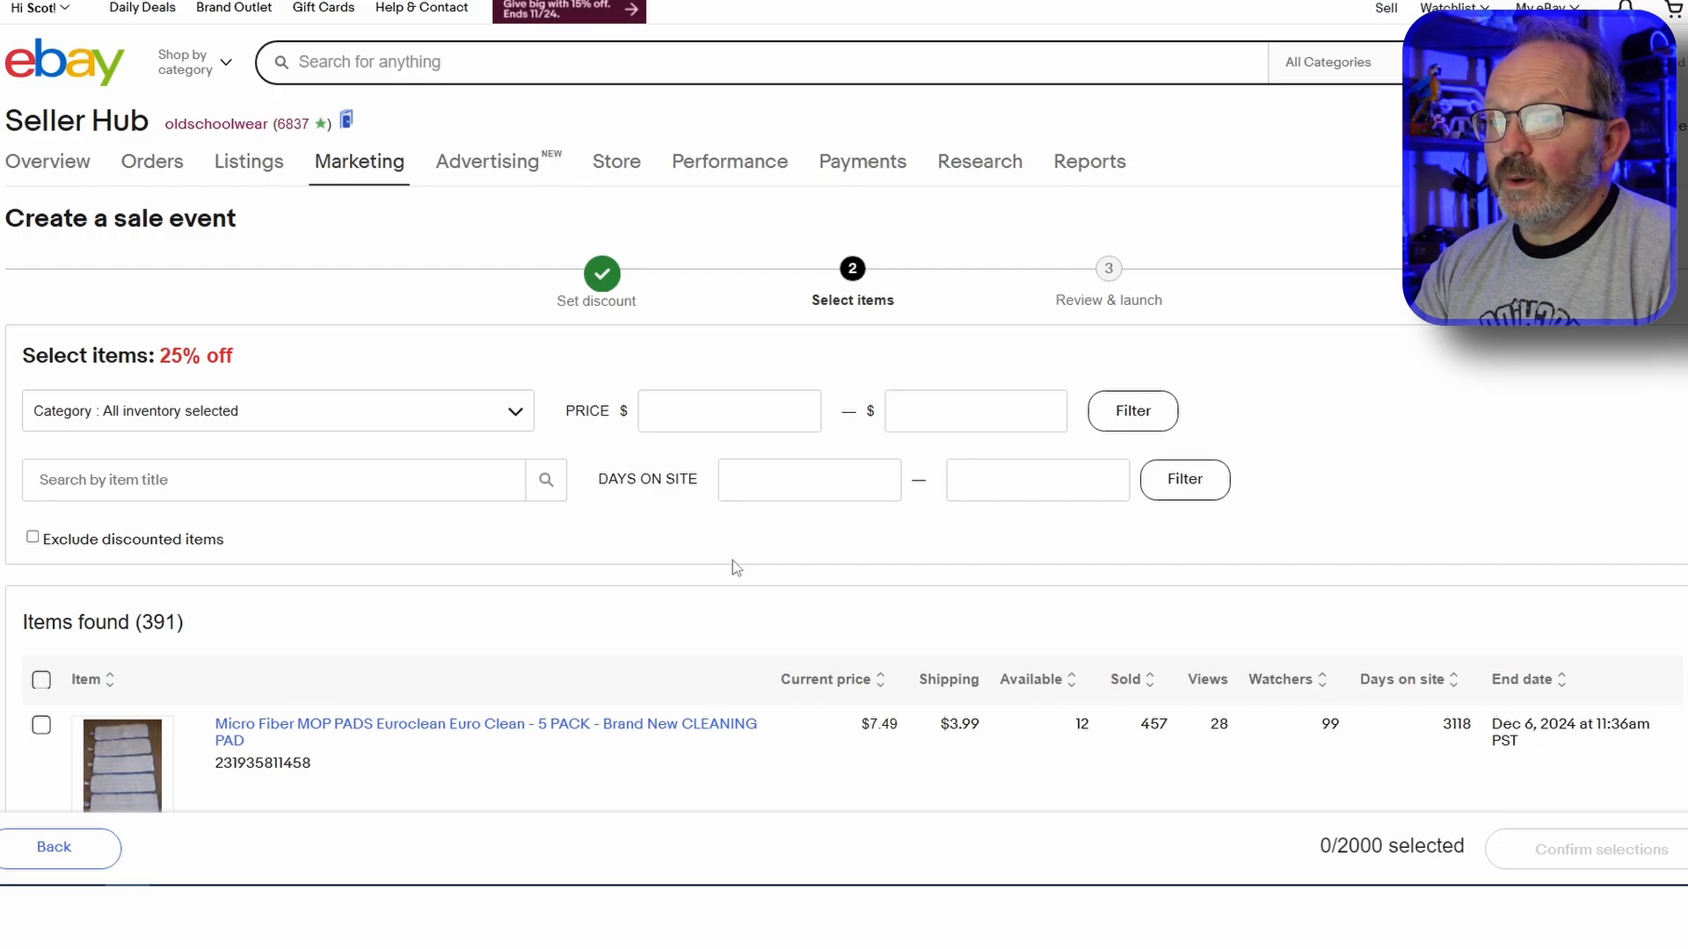
scroll(653, 531, "down", 3)
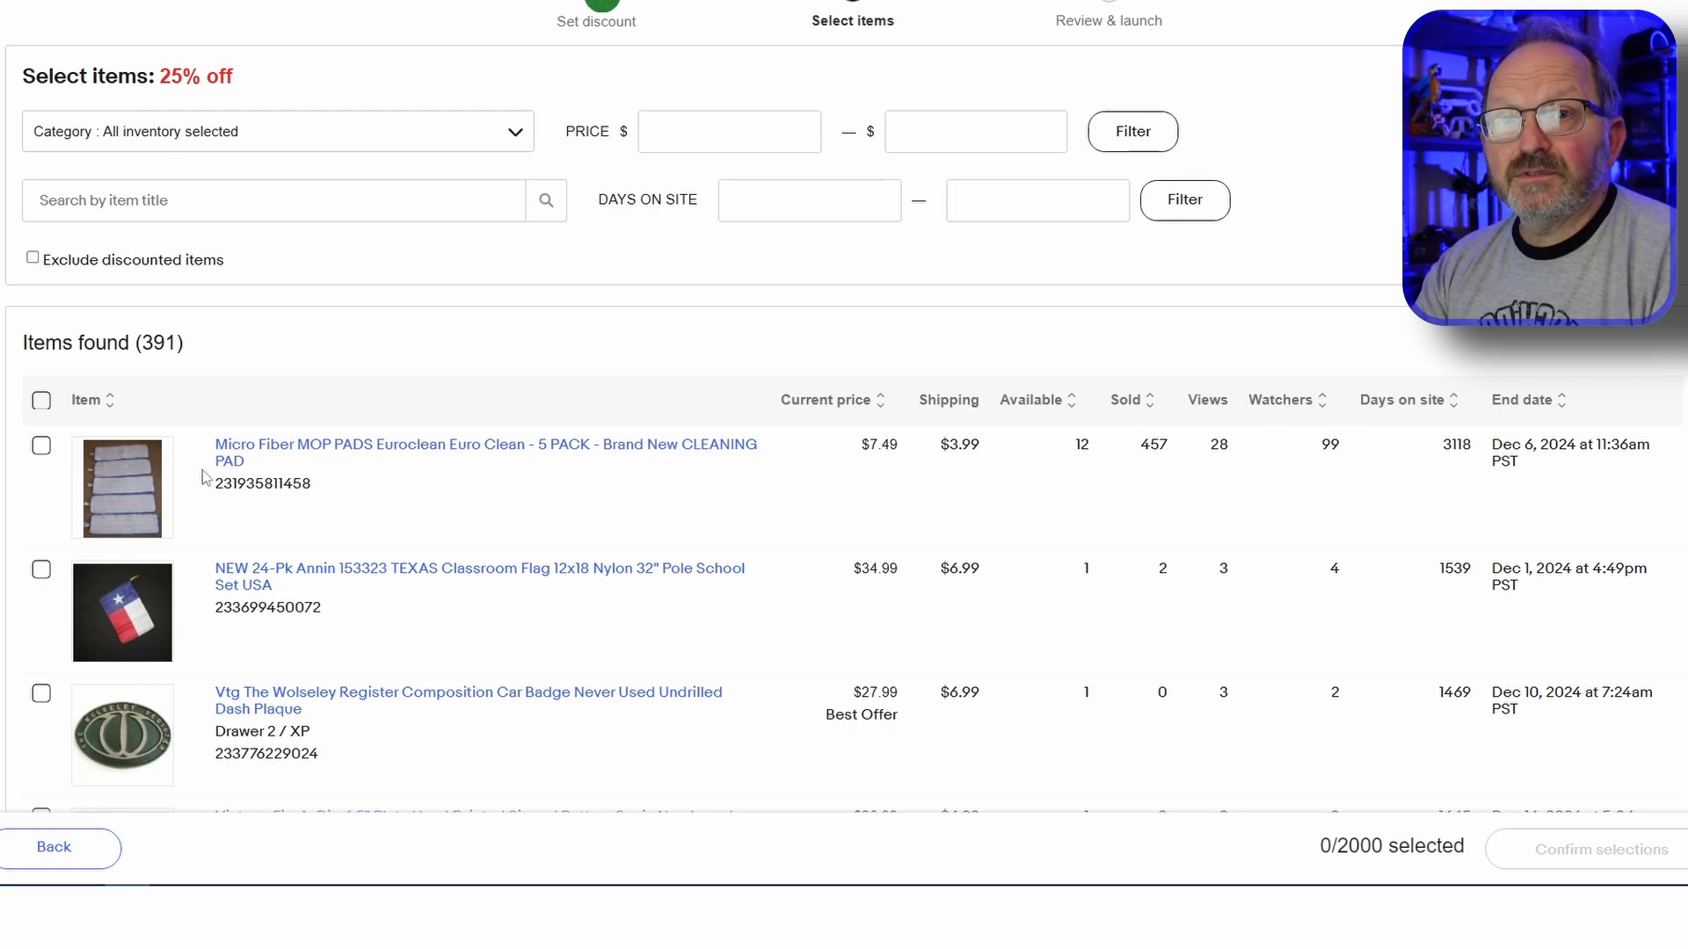
scroll(587, 584, "up", 3)
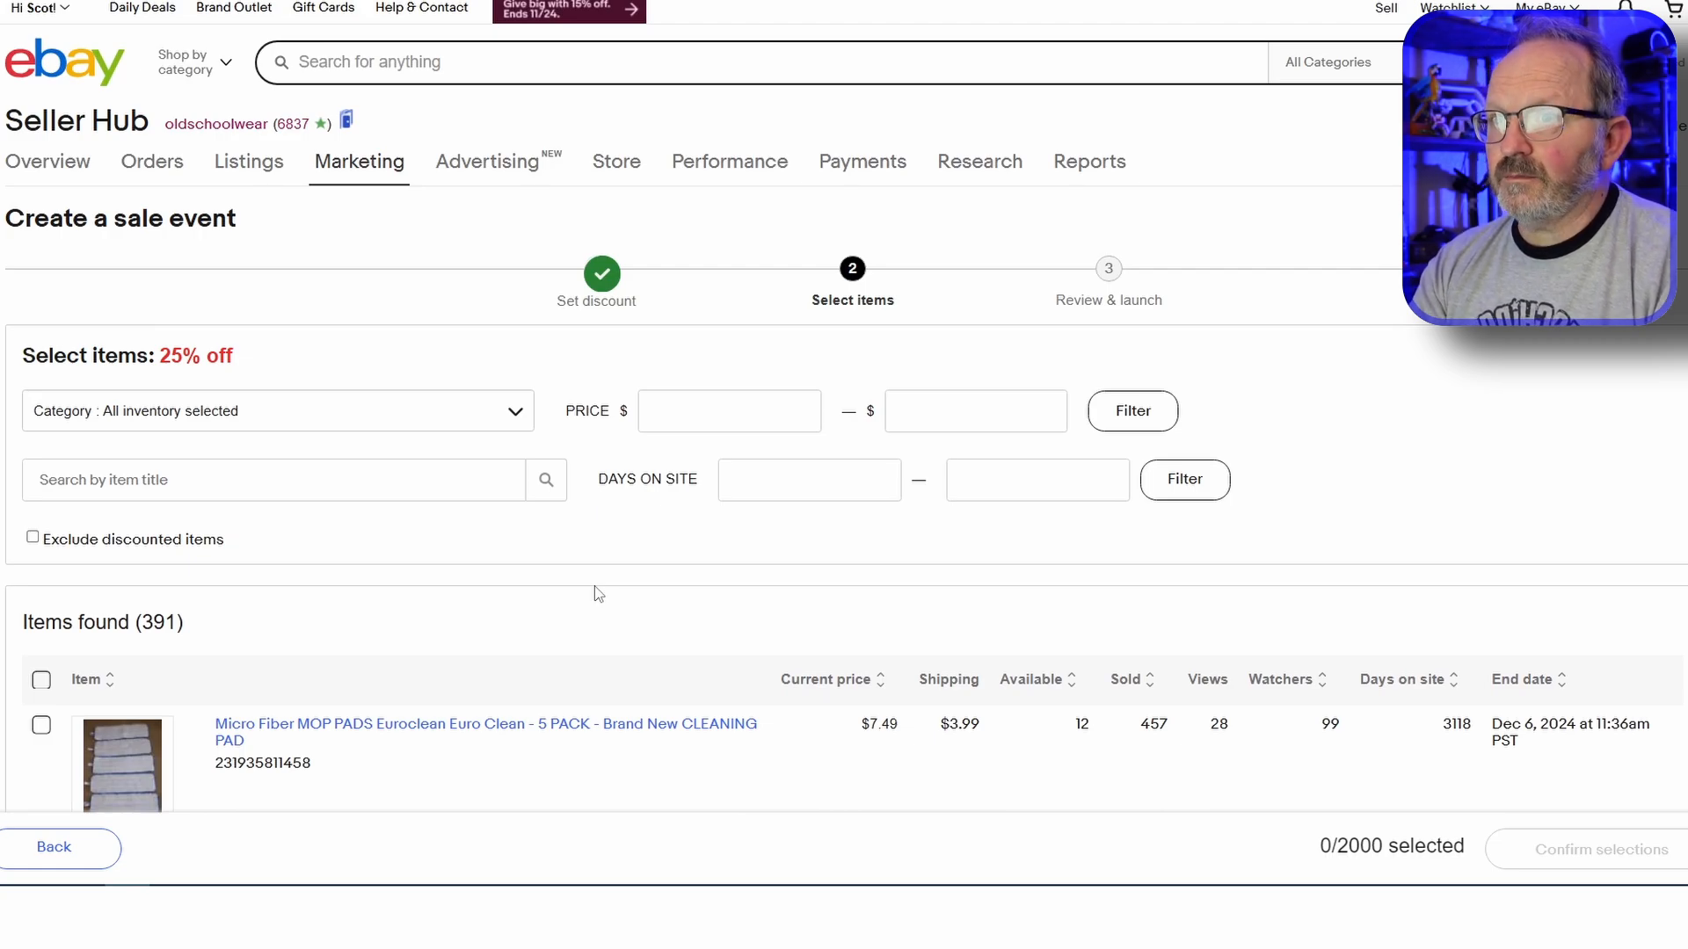
scroll(1327, 572, "down", 3)
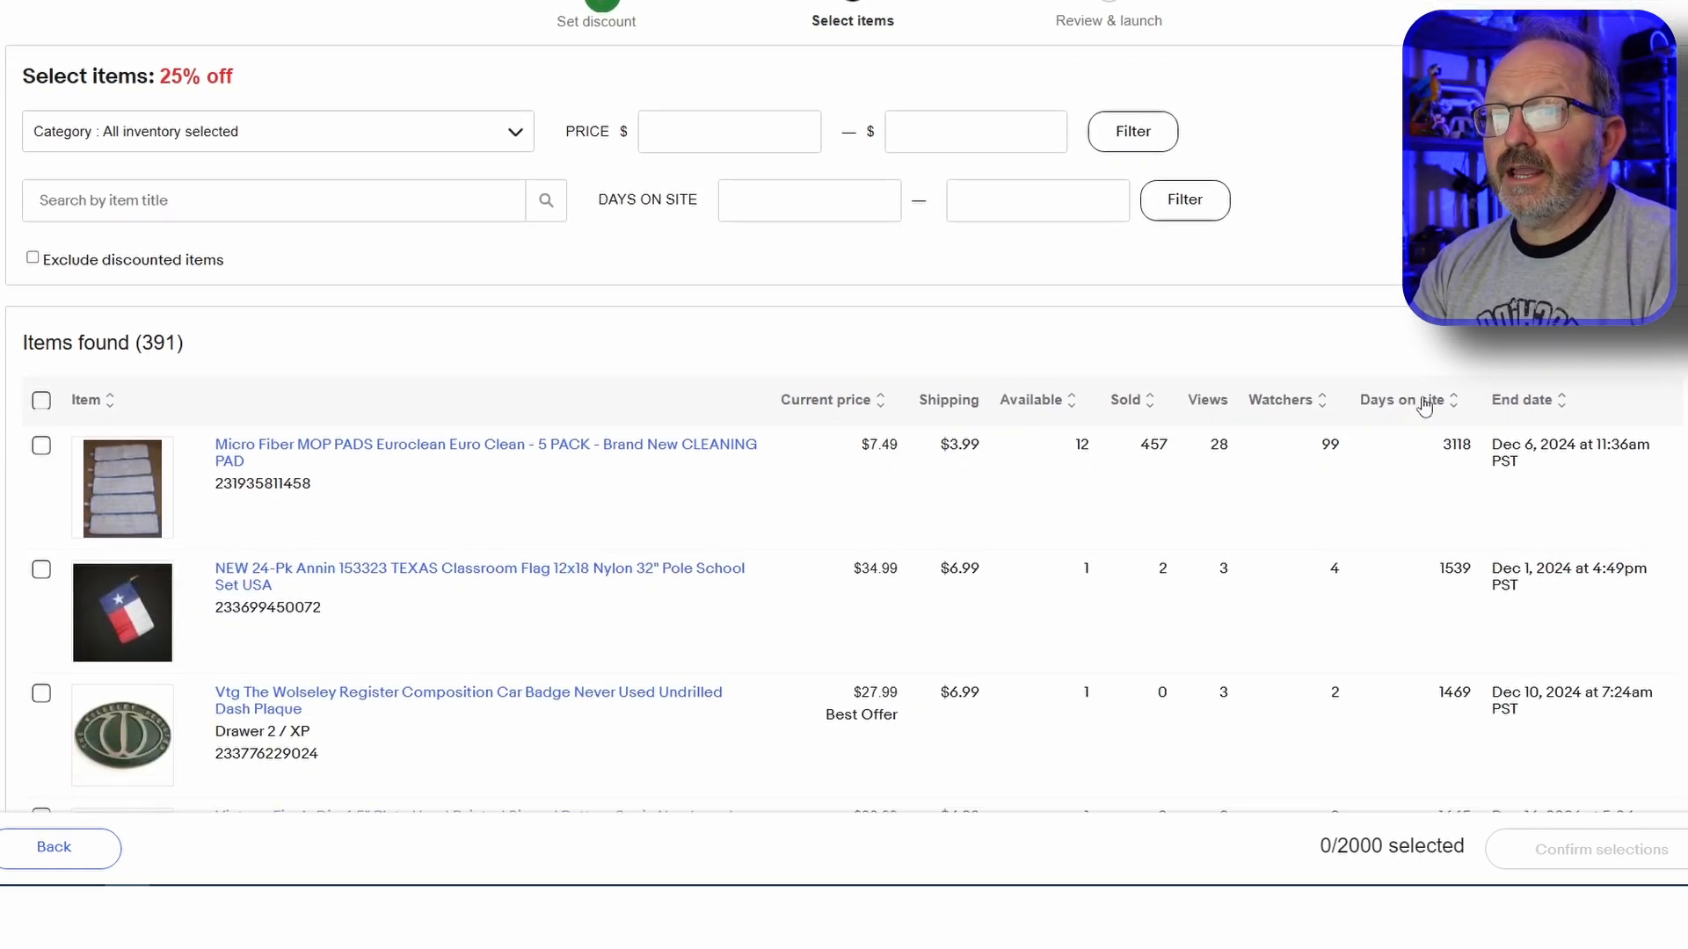
left_click(1429, 404)
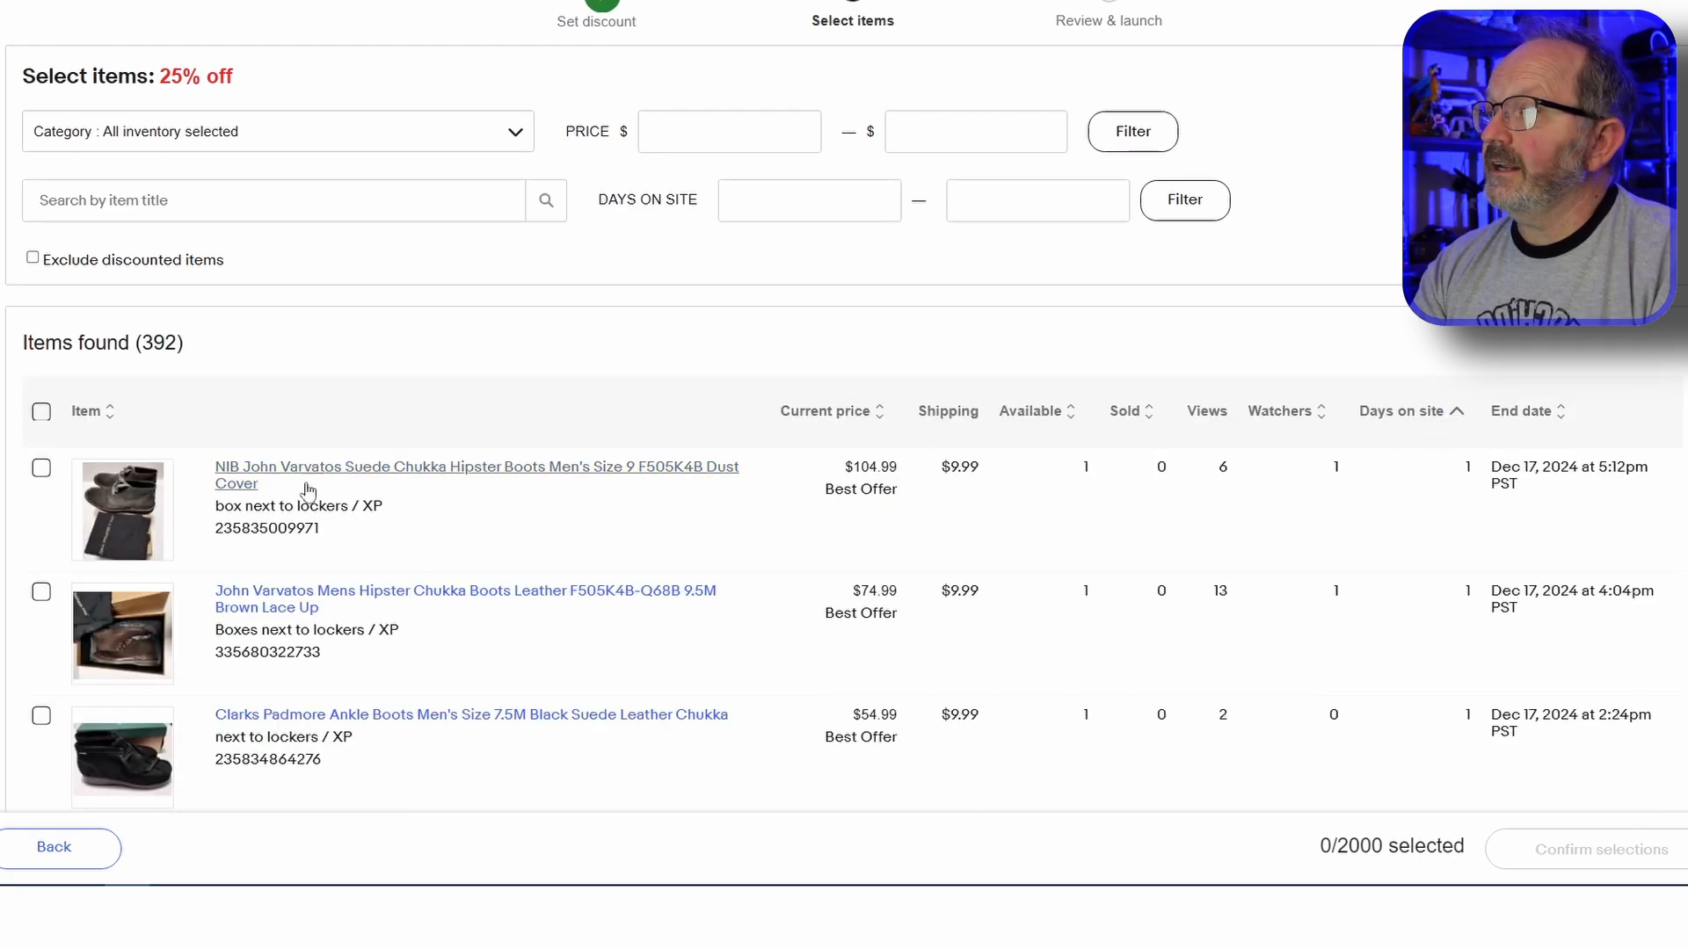
left_click(1424, 420)
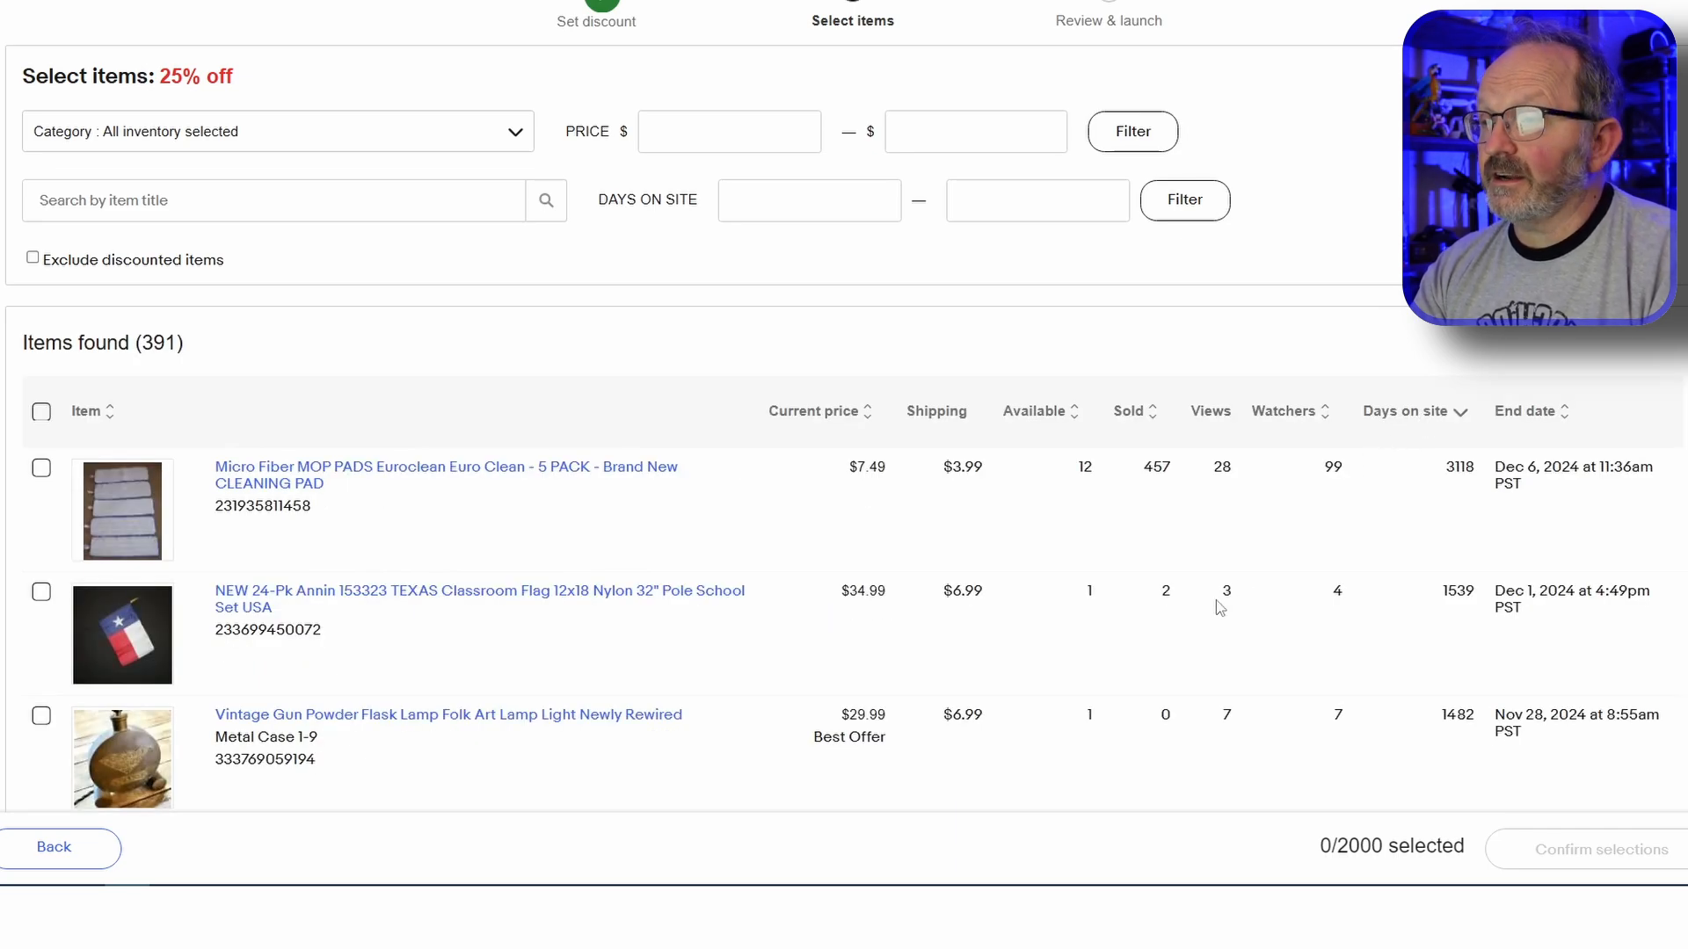
scroll(786, 561, "down", 3)
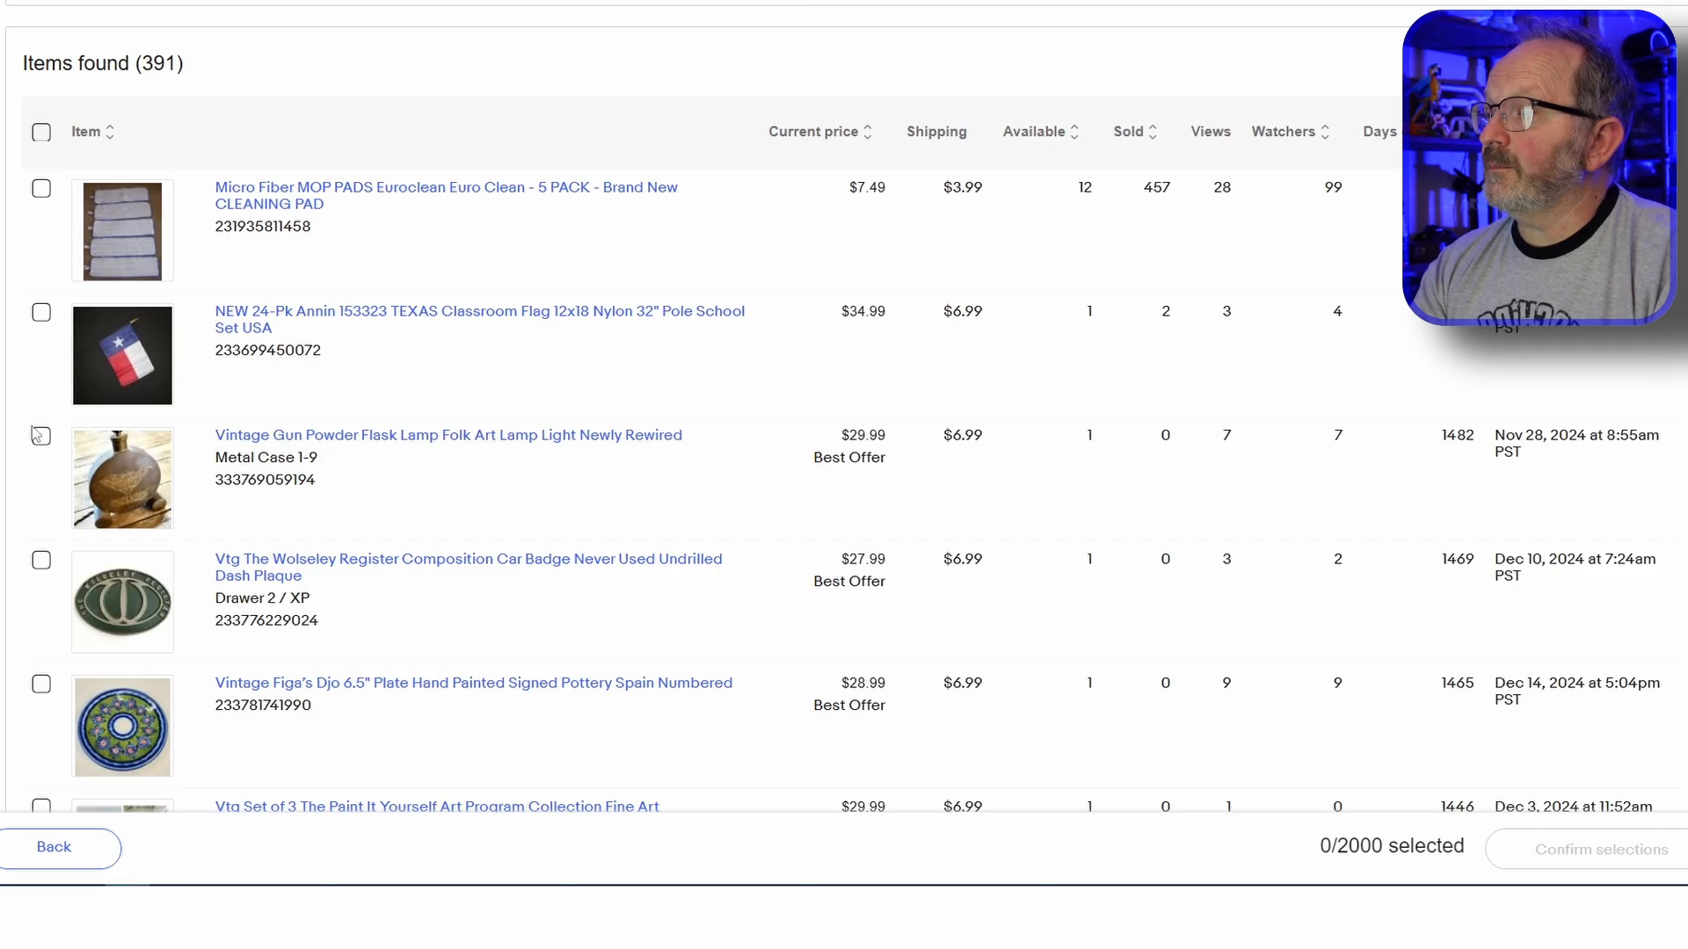
left_click(43, 133)
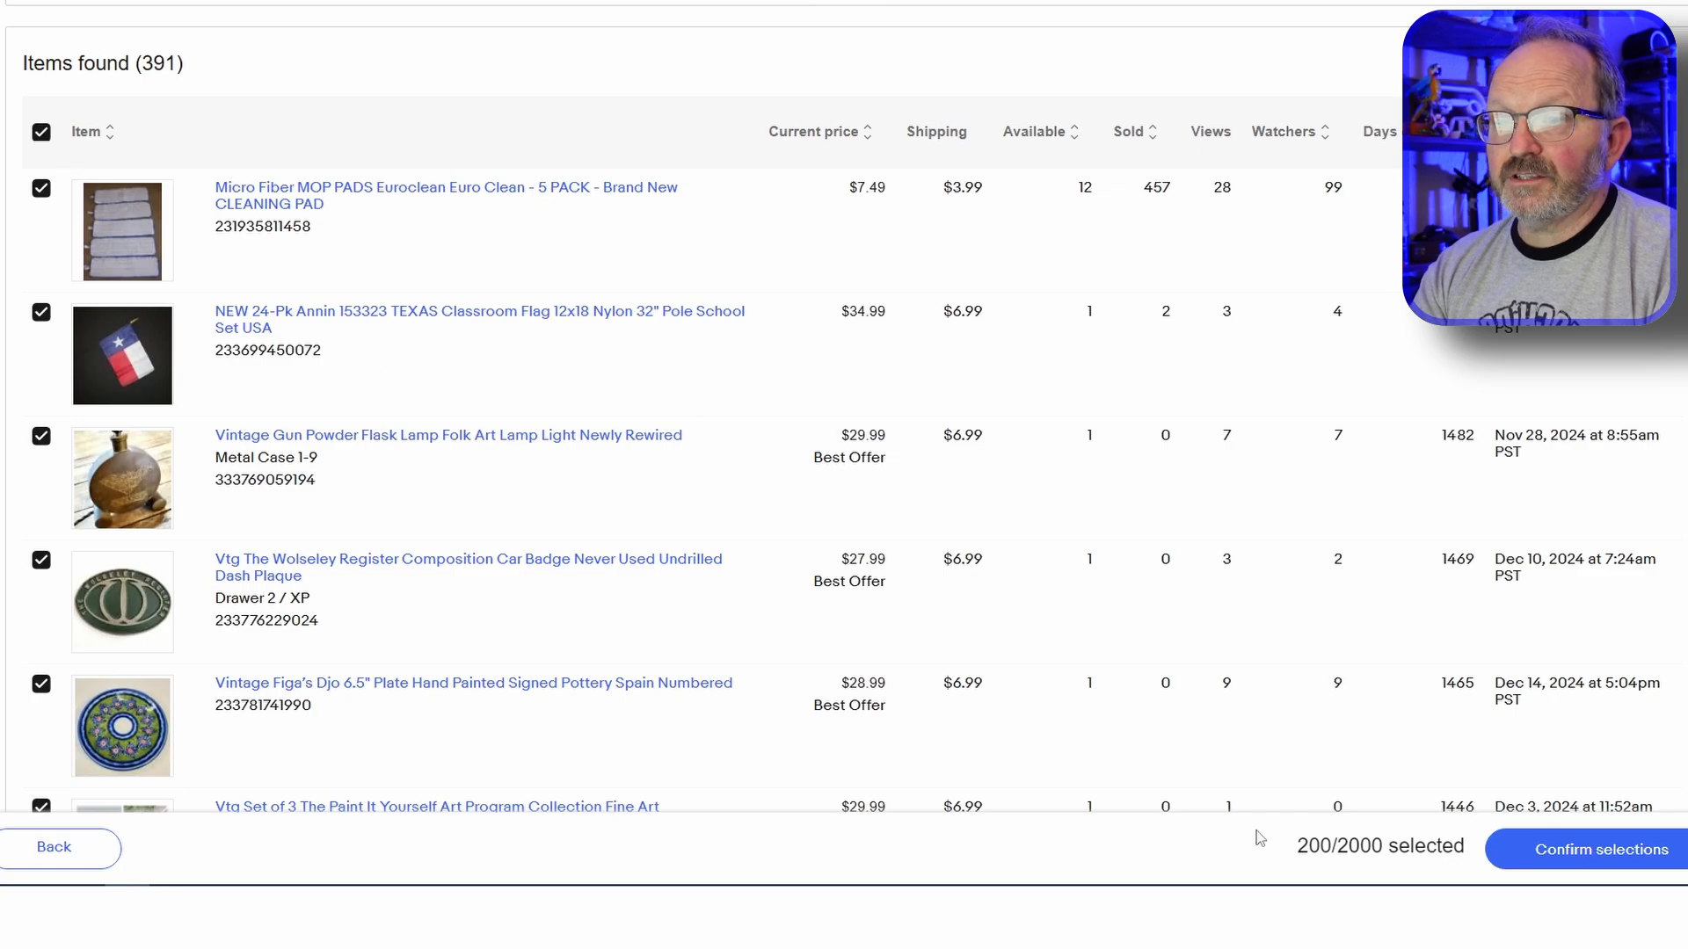
left_click(42, 132)
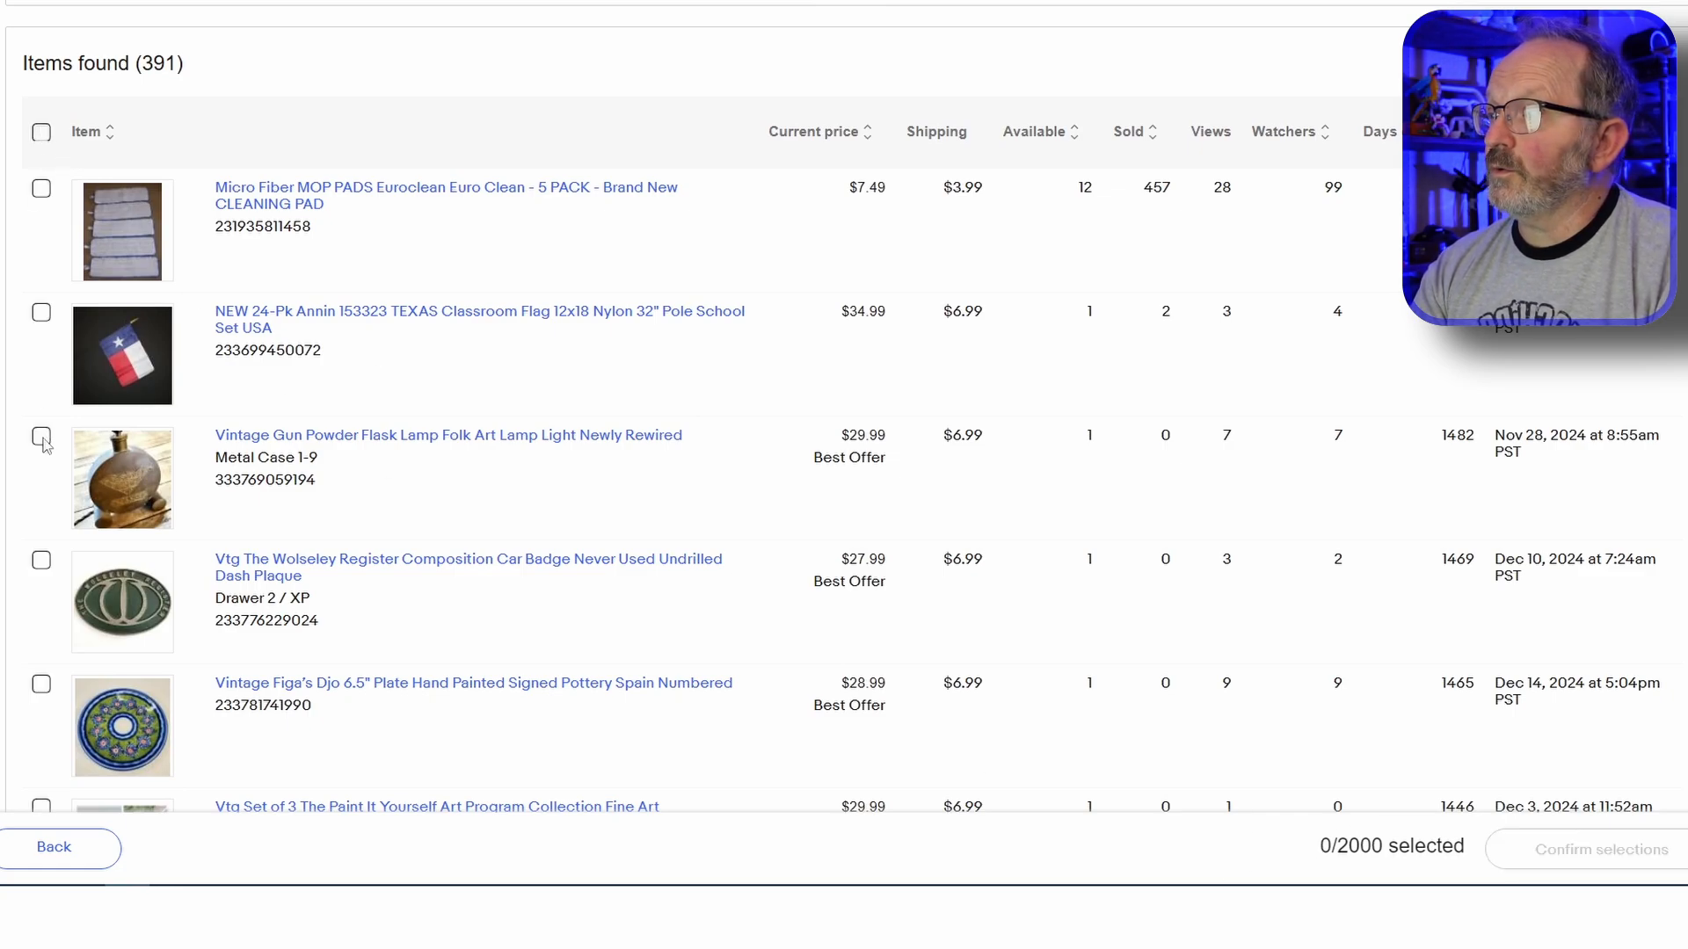
left_click(41, 563)
left_click(41, 684)
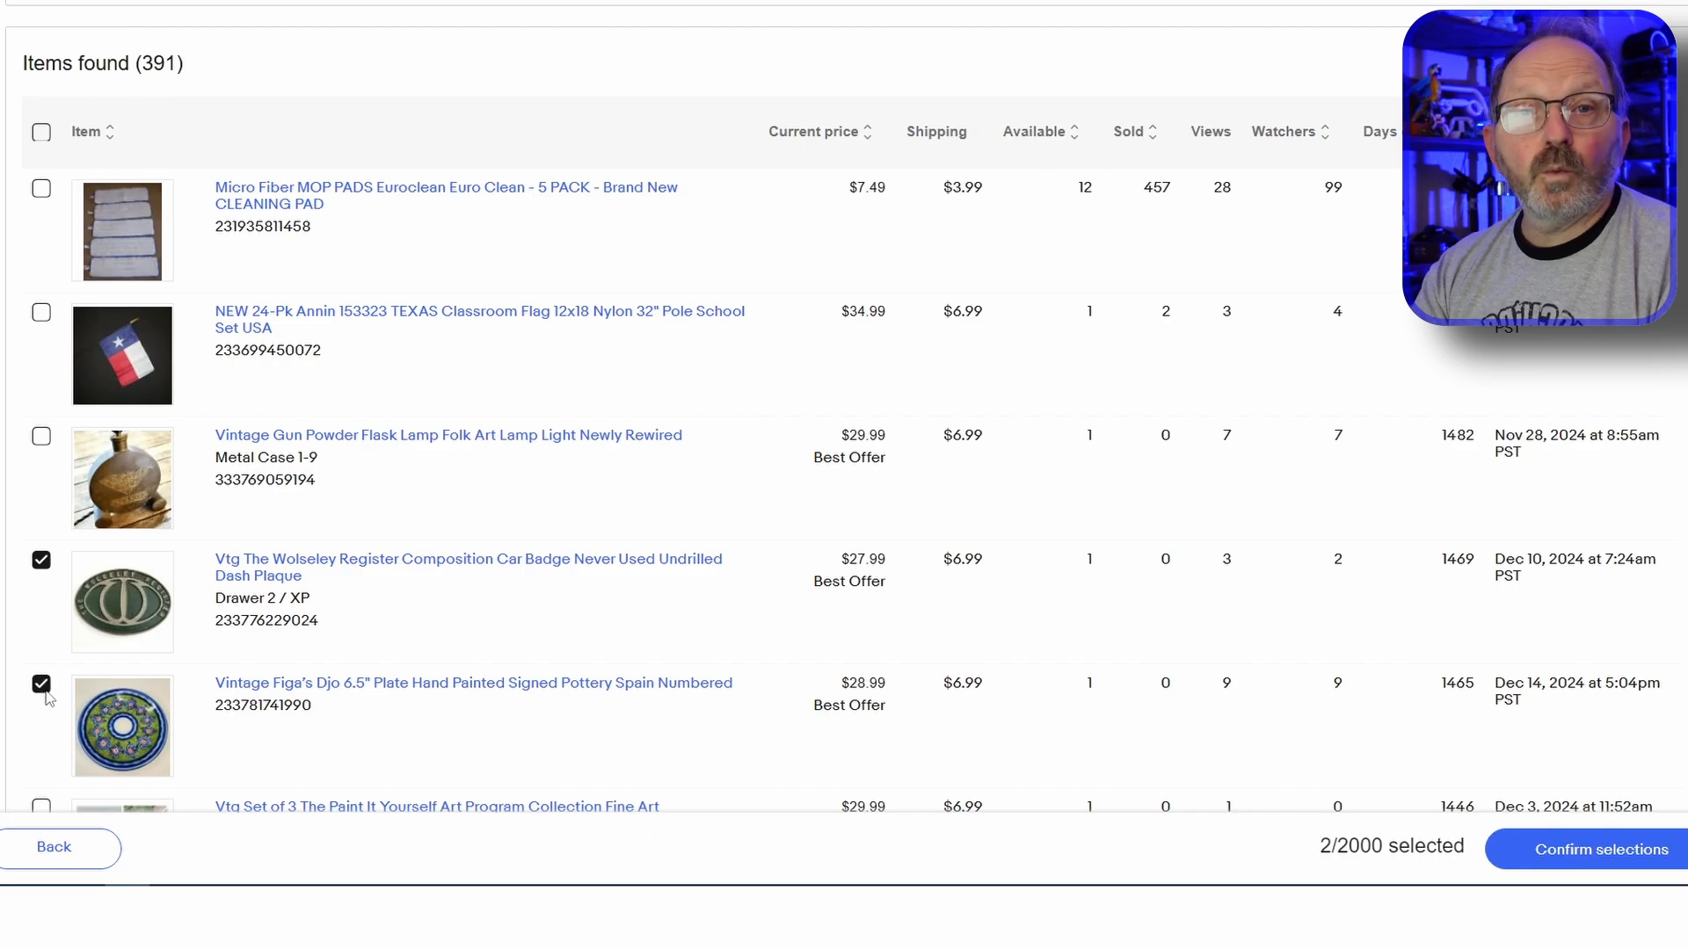
left_click(43, 561)
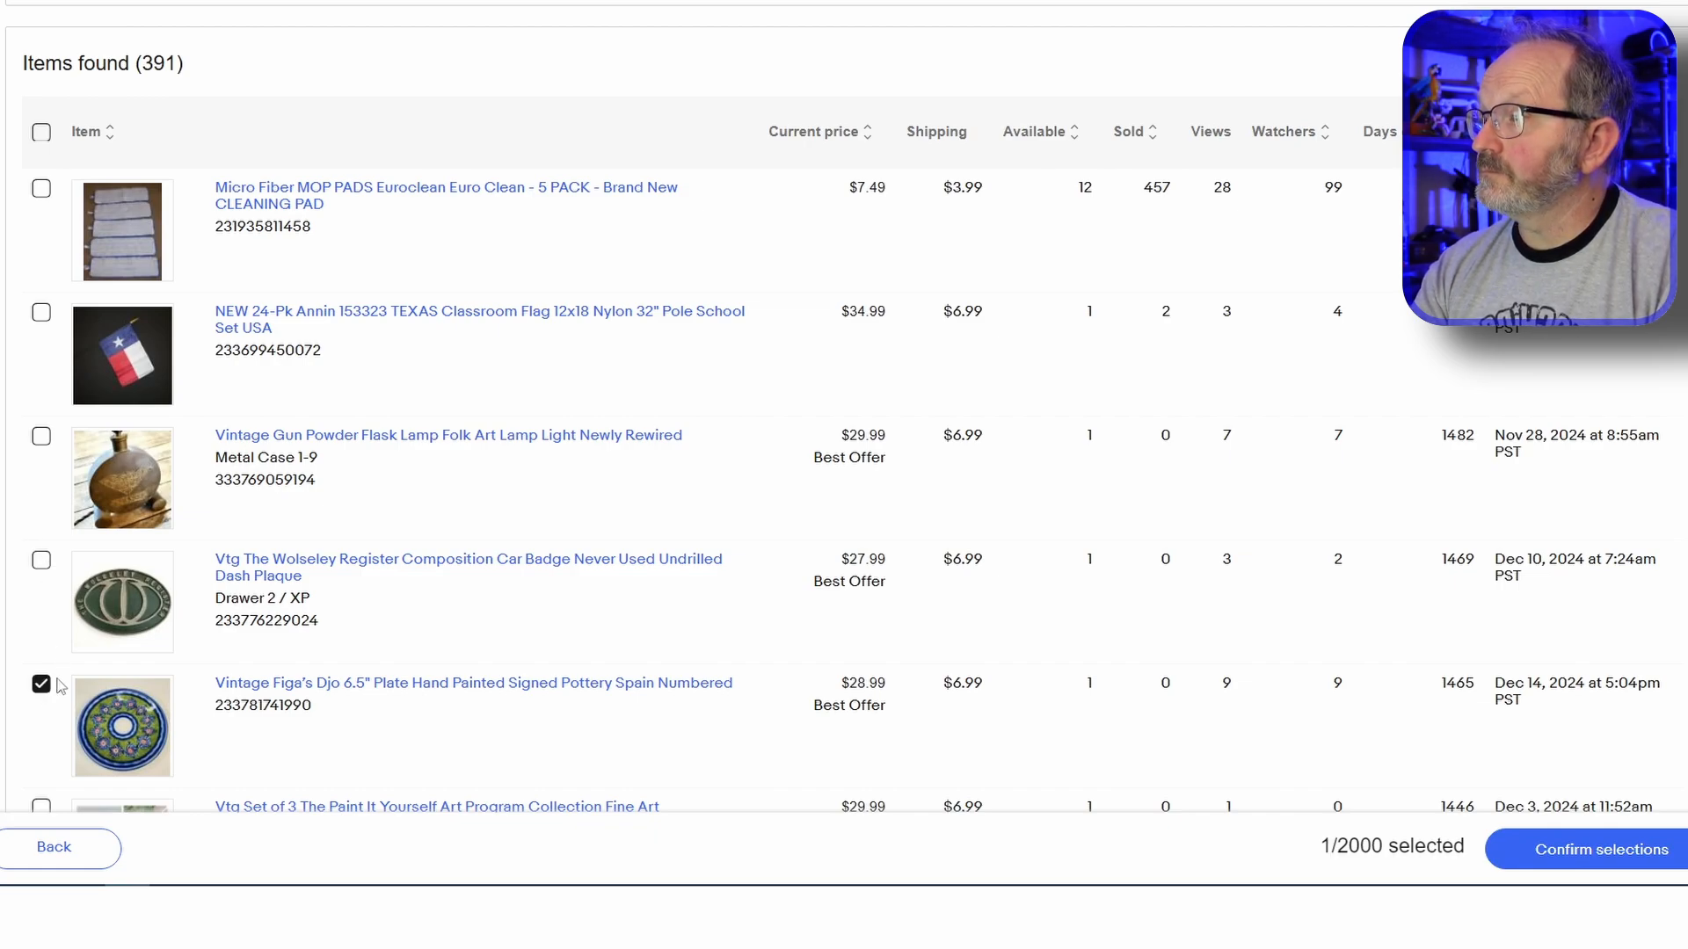
left_click(42, 687)
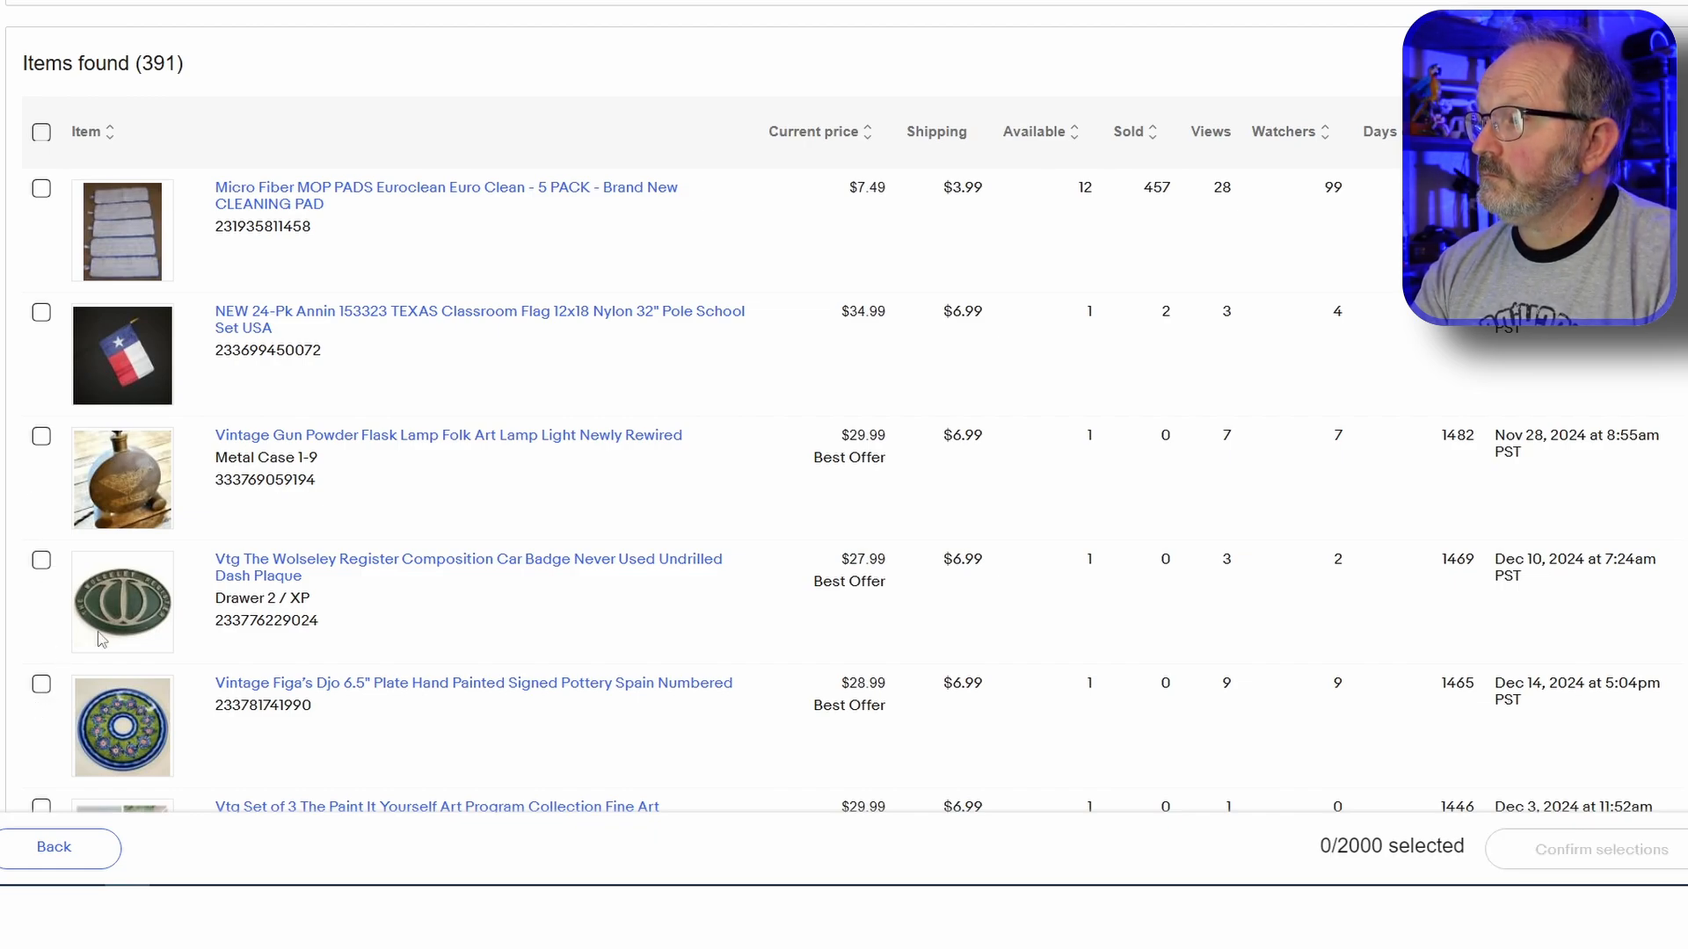
Select all items on the first page of the inventory list except the Micro Fiber mop pads
left_click(41, 133)
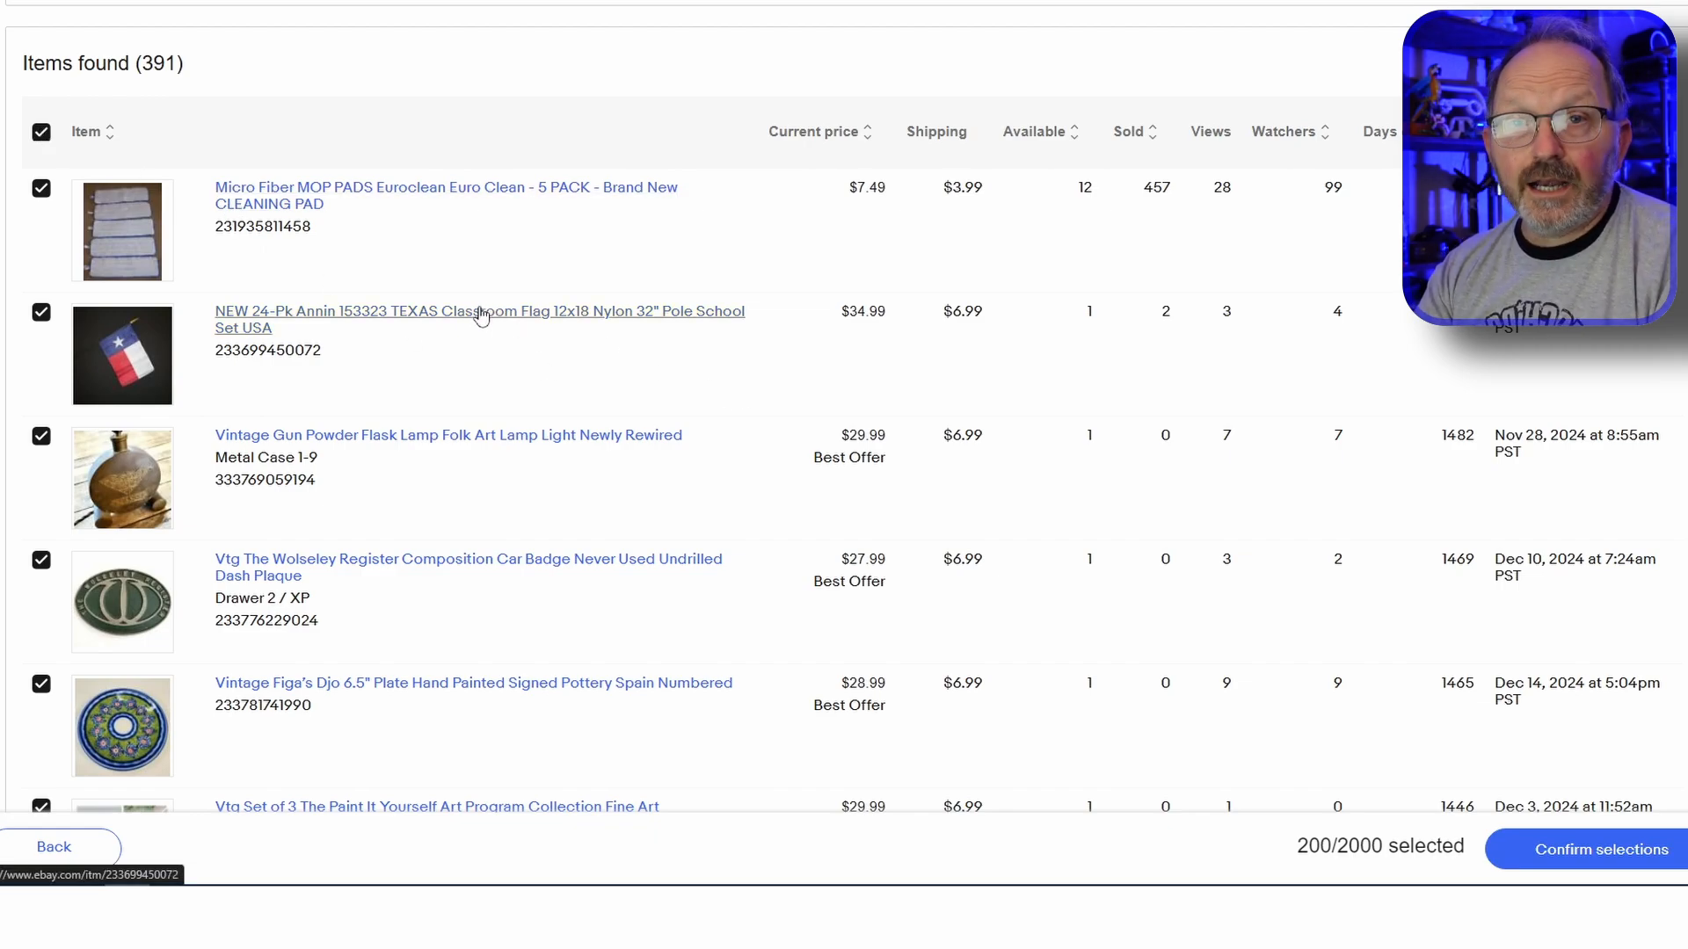
left_click(42, 190)
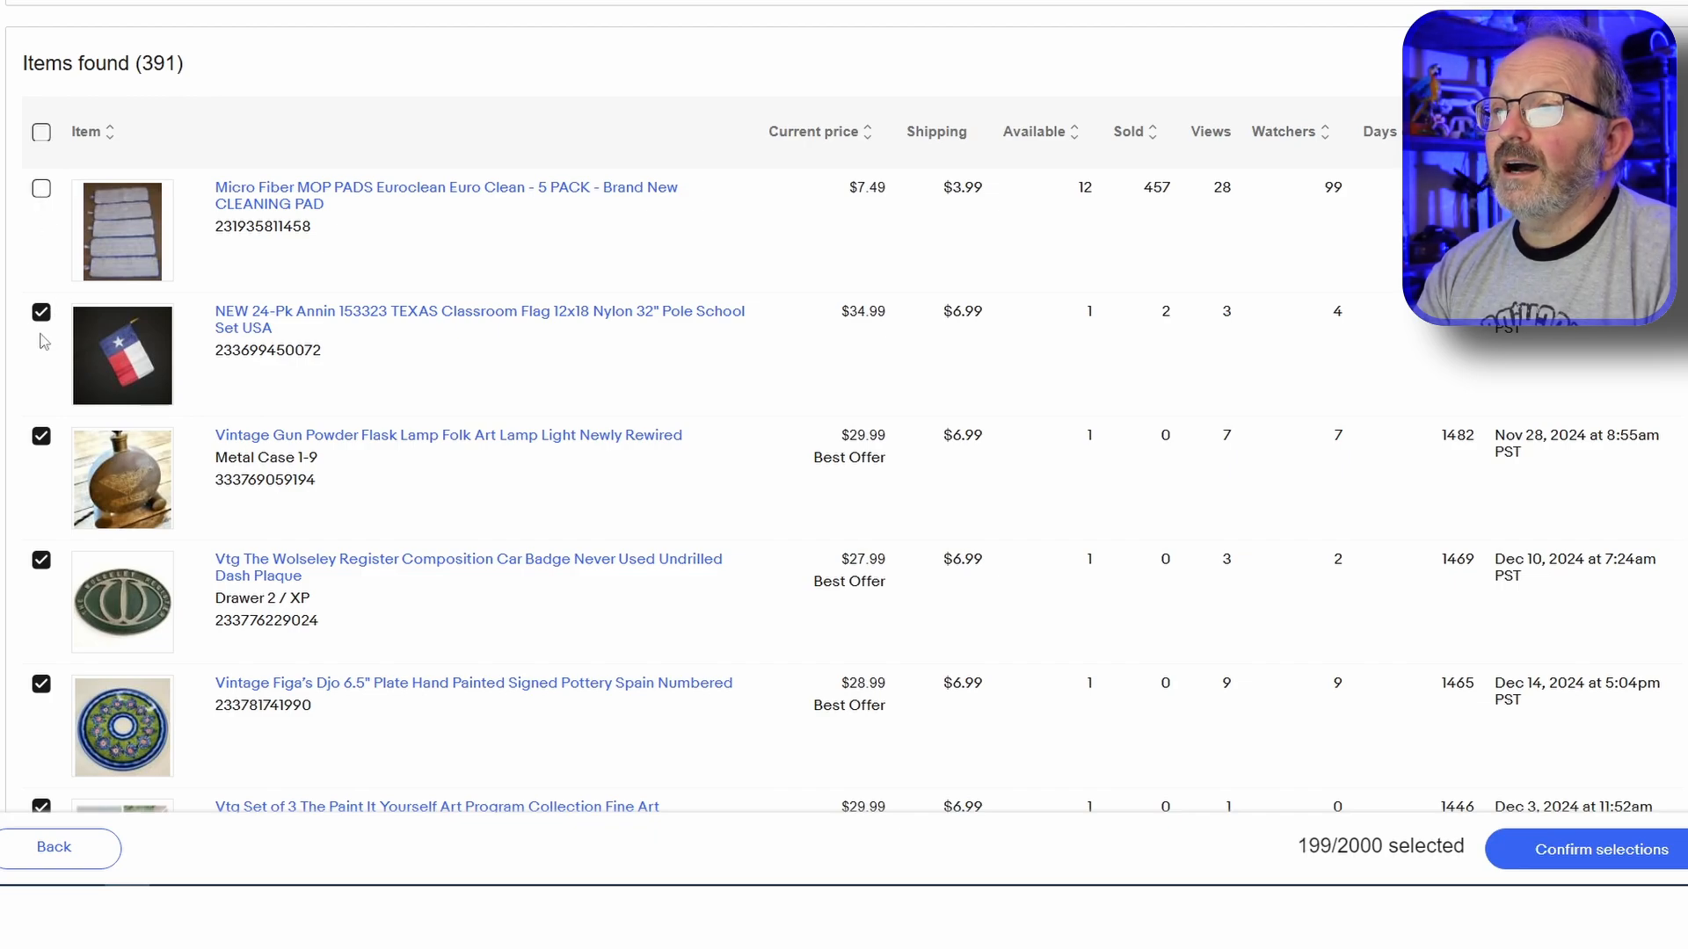
Go to the second page of the inventory list and select all of its items
scroll(360, 453, "down", 5)
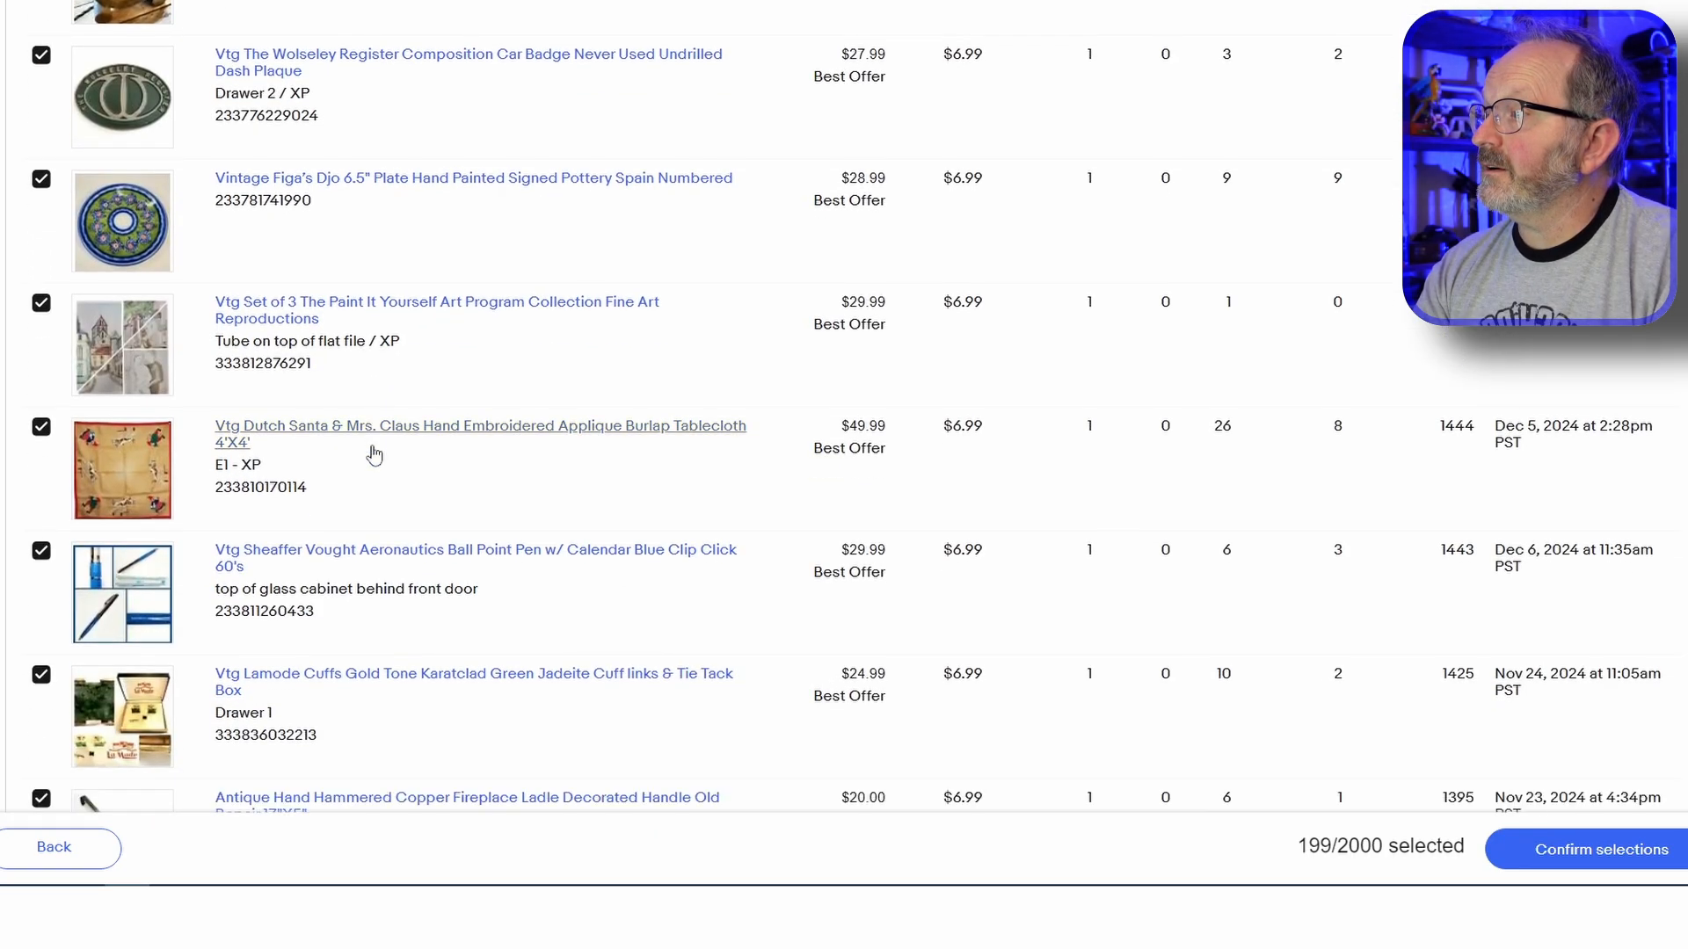
scroll(359, 457, "down", 6)
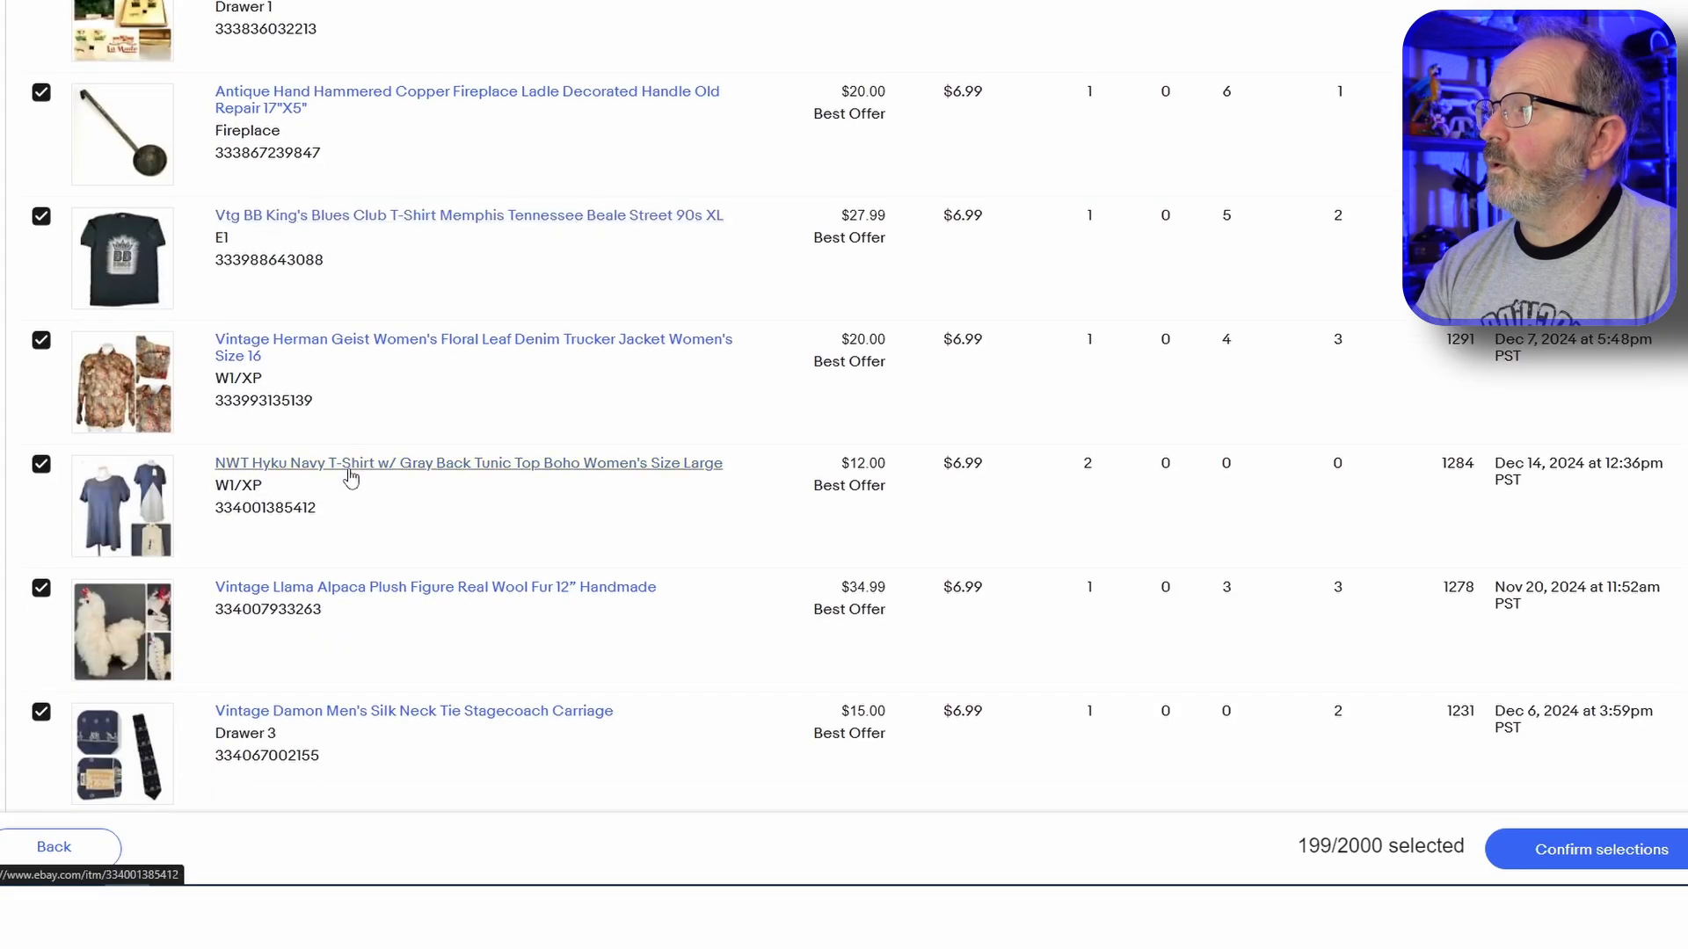
scroll(351, 478, "down", 10)
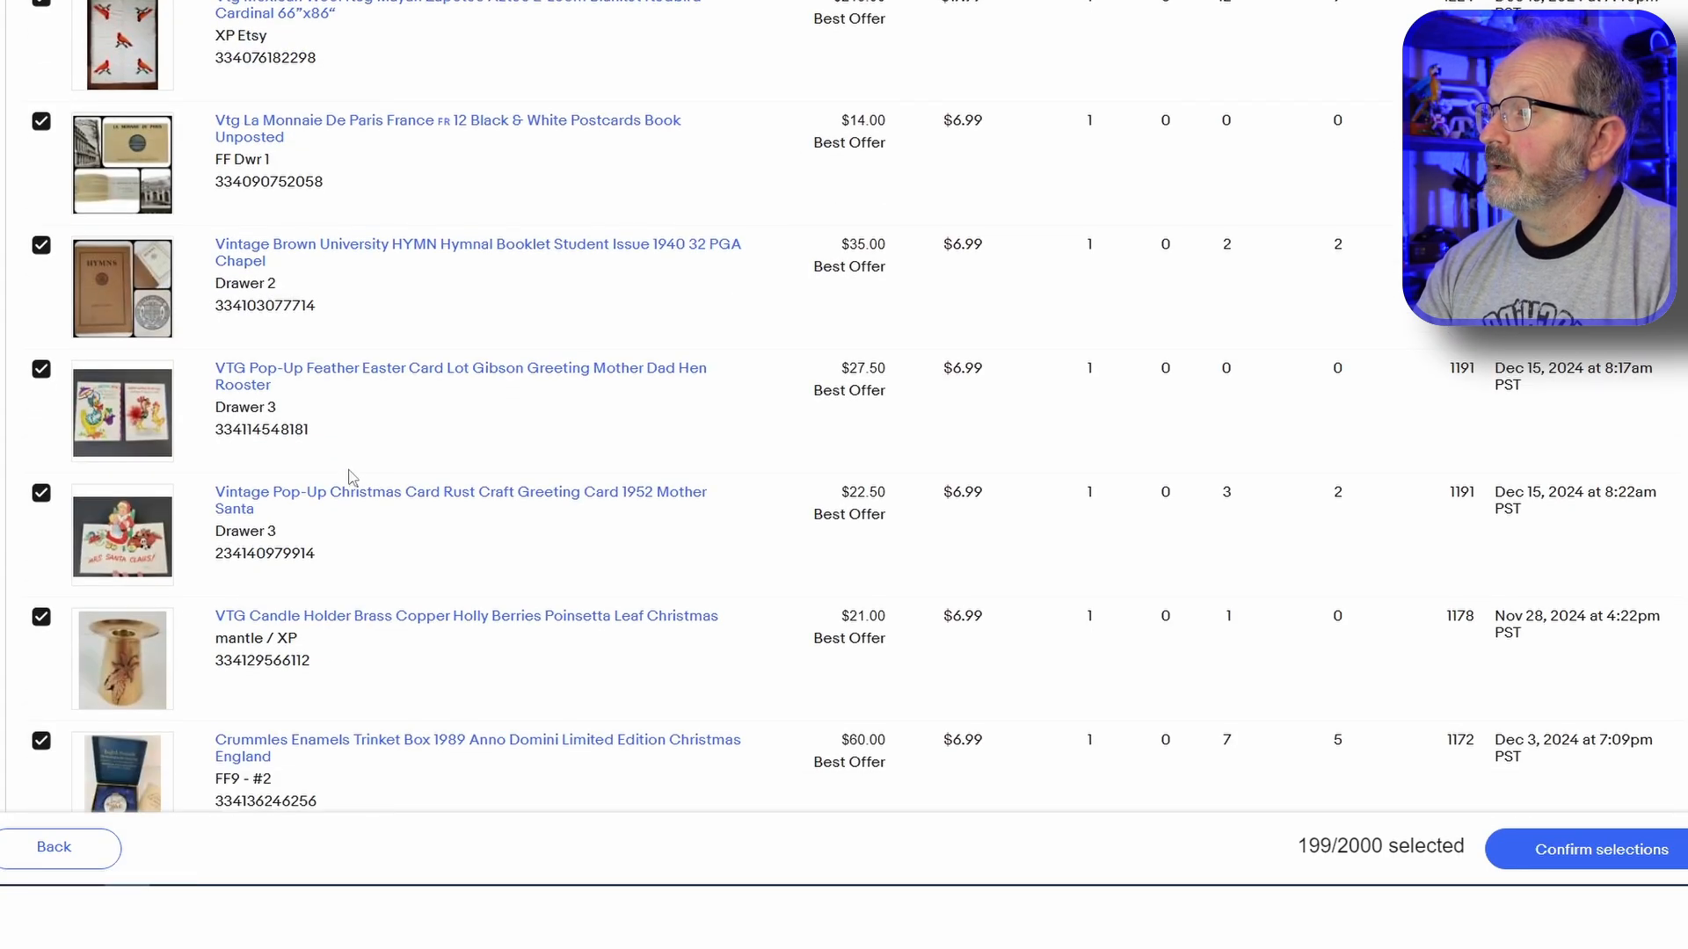
scroll(348, 477, "down", 10)
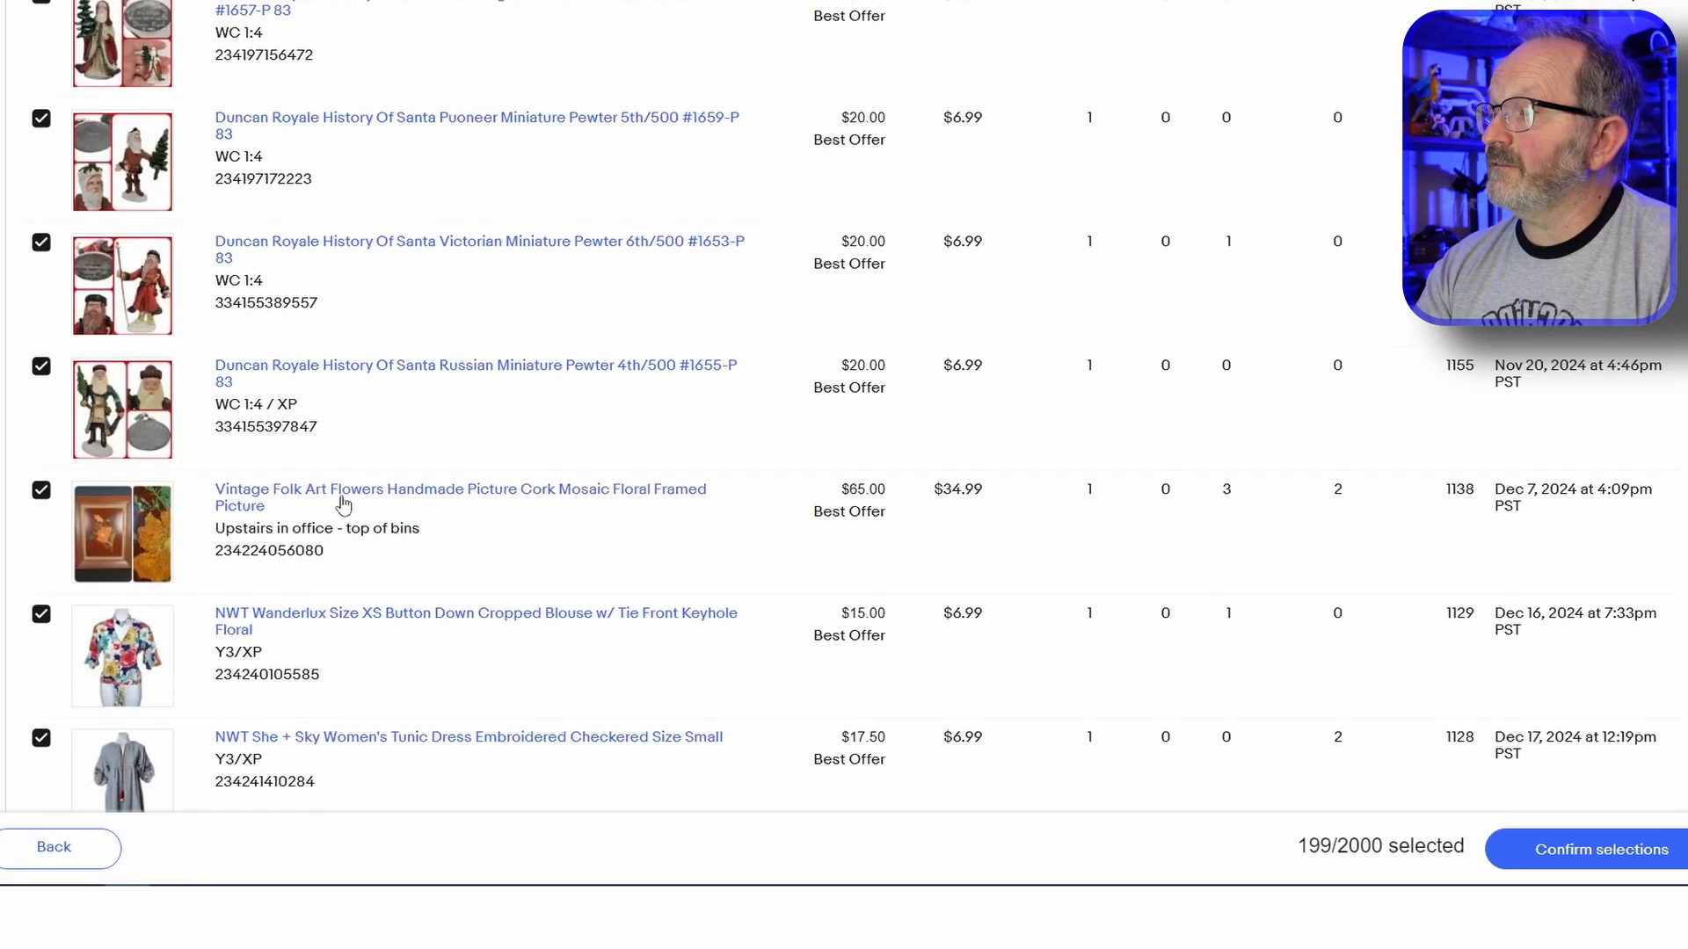
scroll(341, 514, "down", 15)
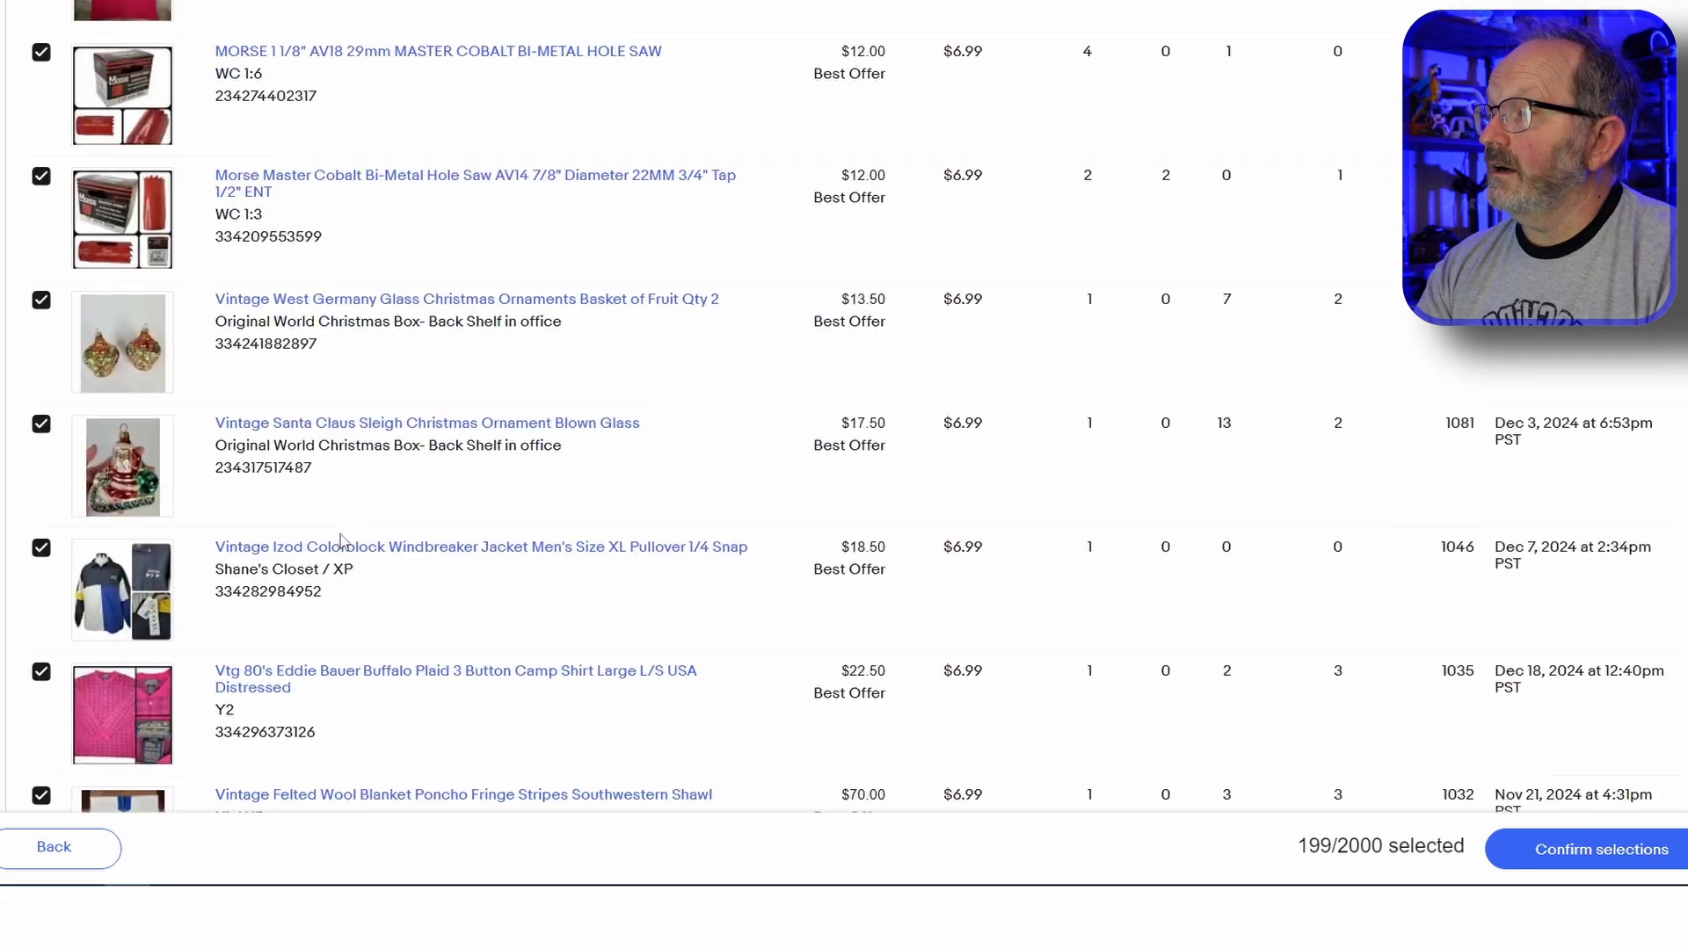
scroll(338, 545, "down", 20)
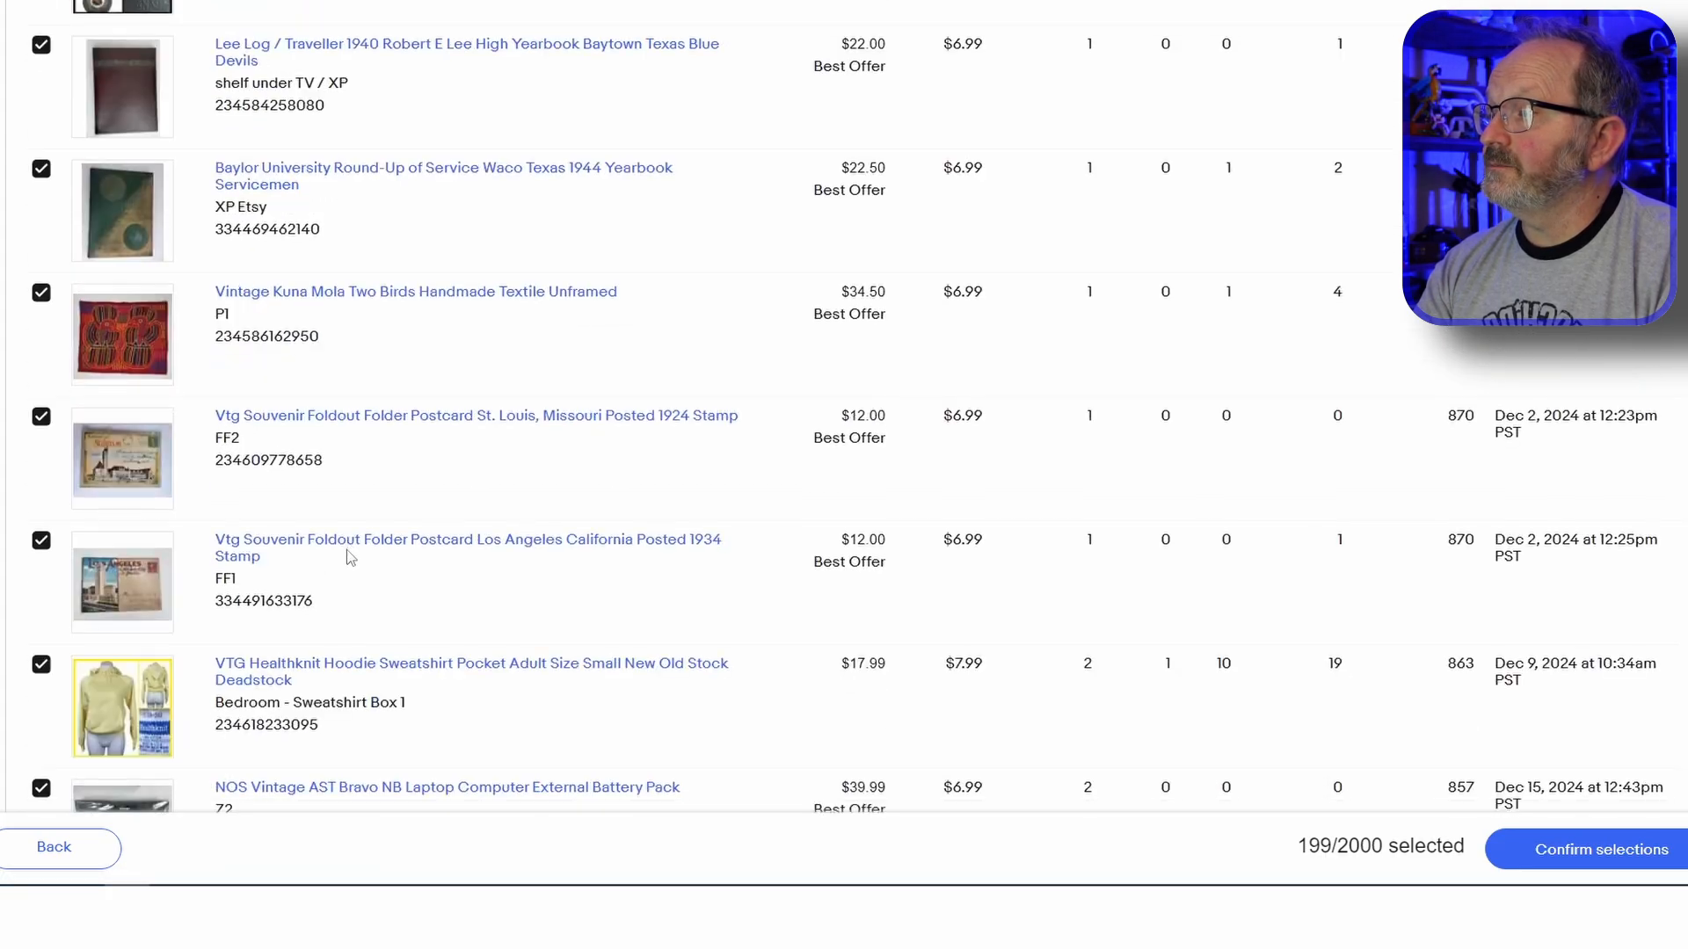
scroll(342, 586, "down", 20)
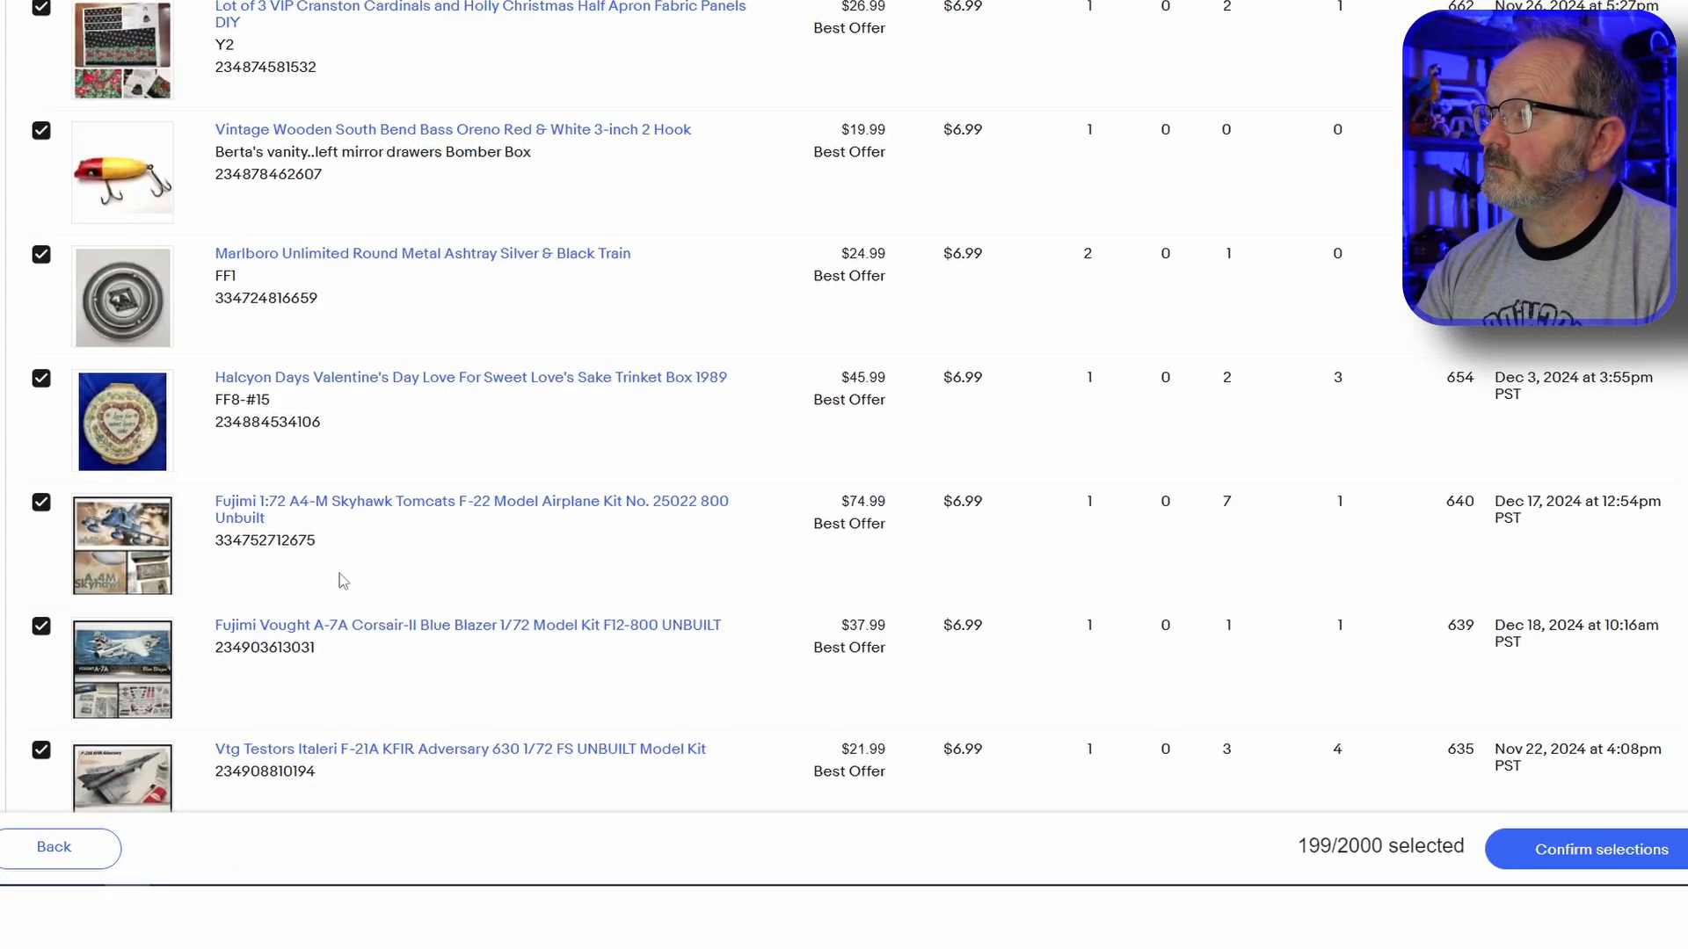
scroll(338, 589, "down", 20)
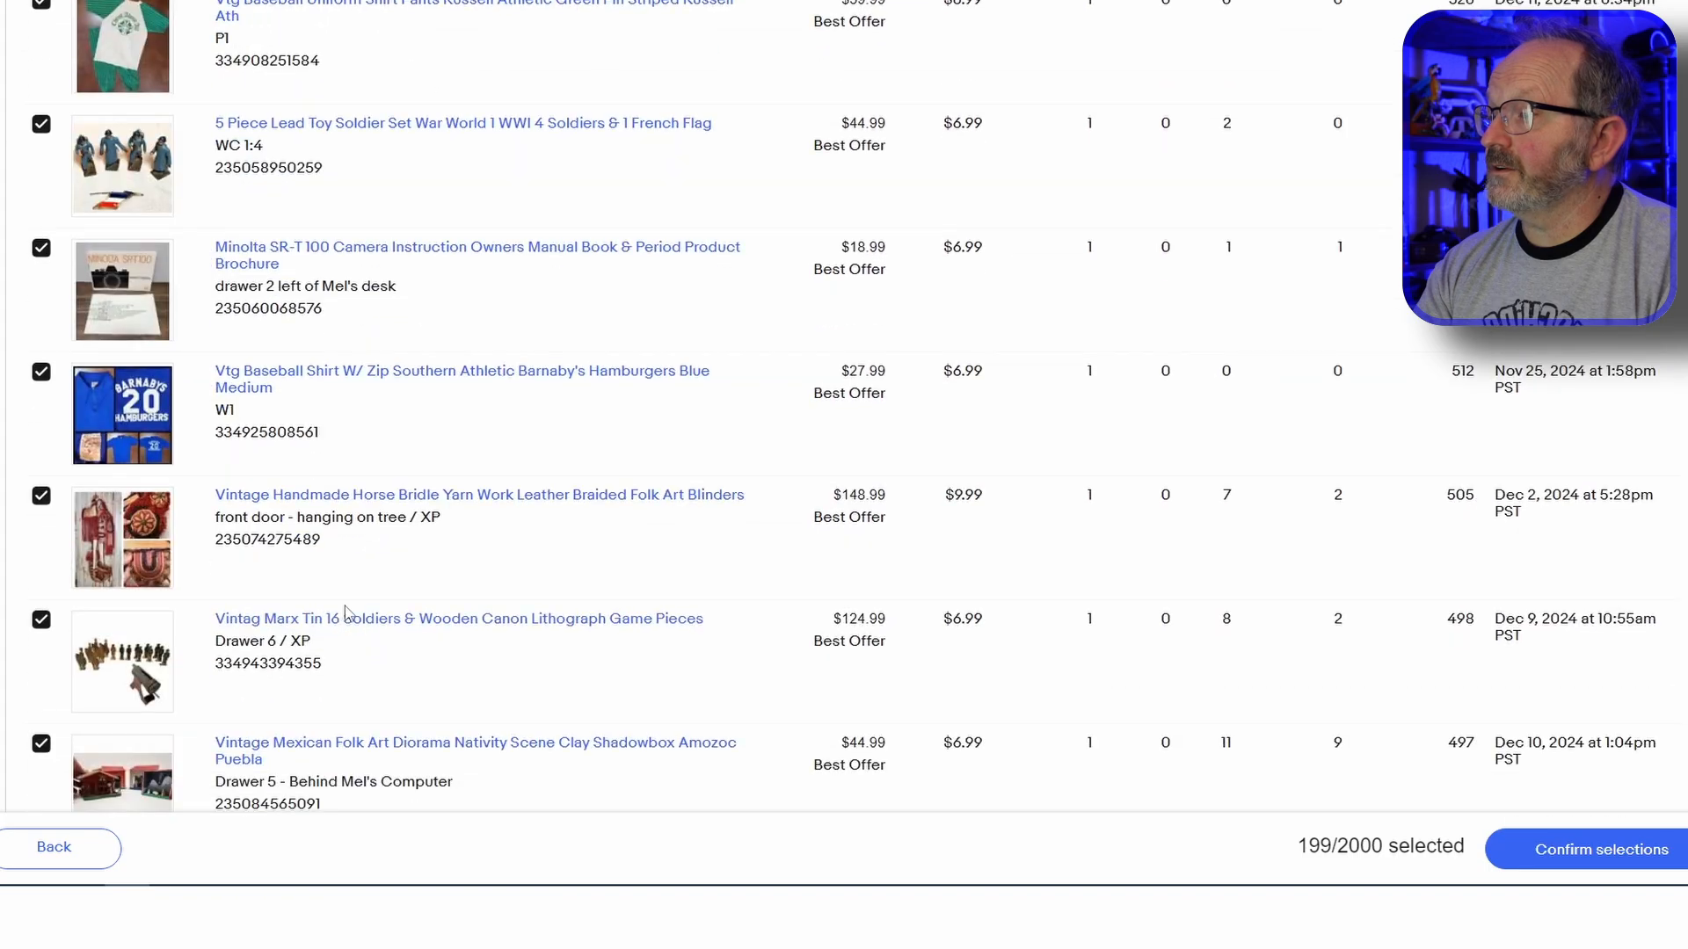
scroll(355, 639, "down", 20)
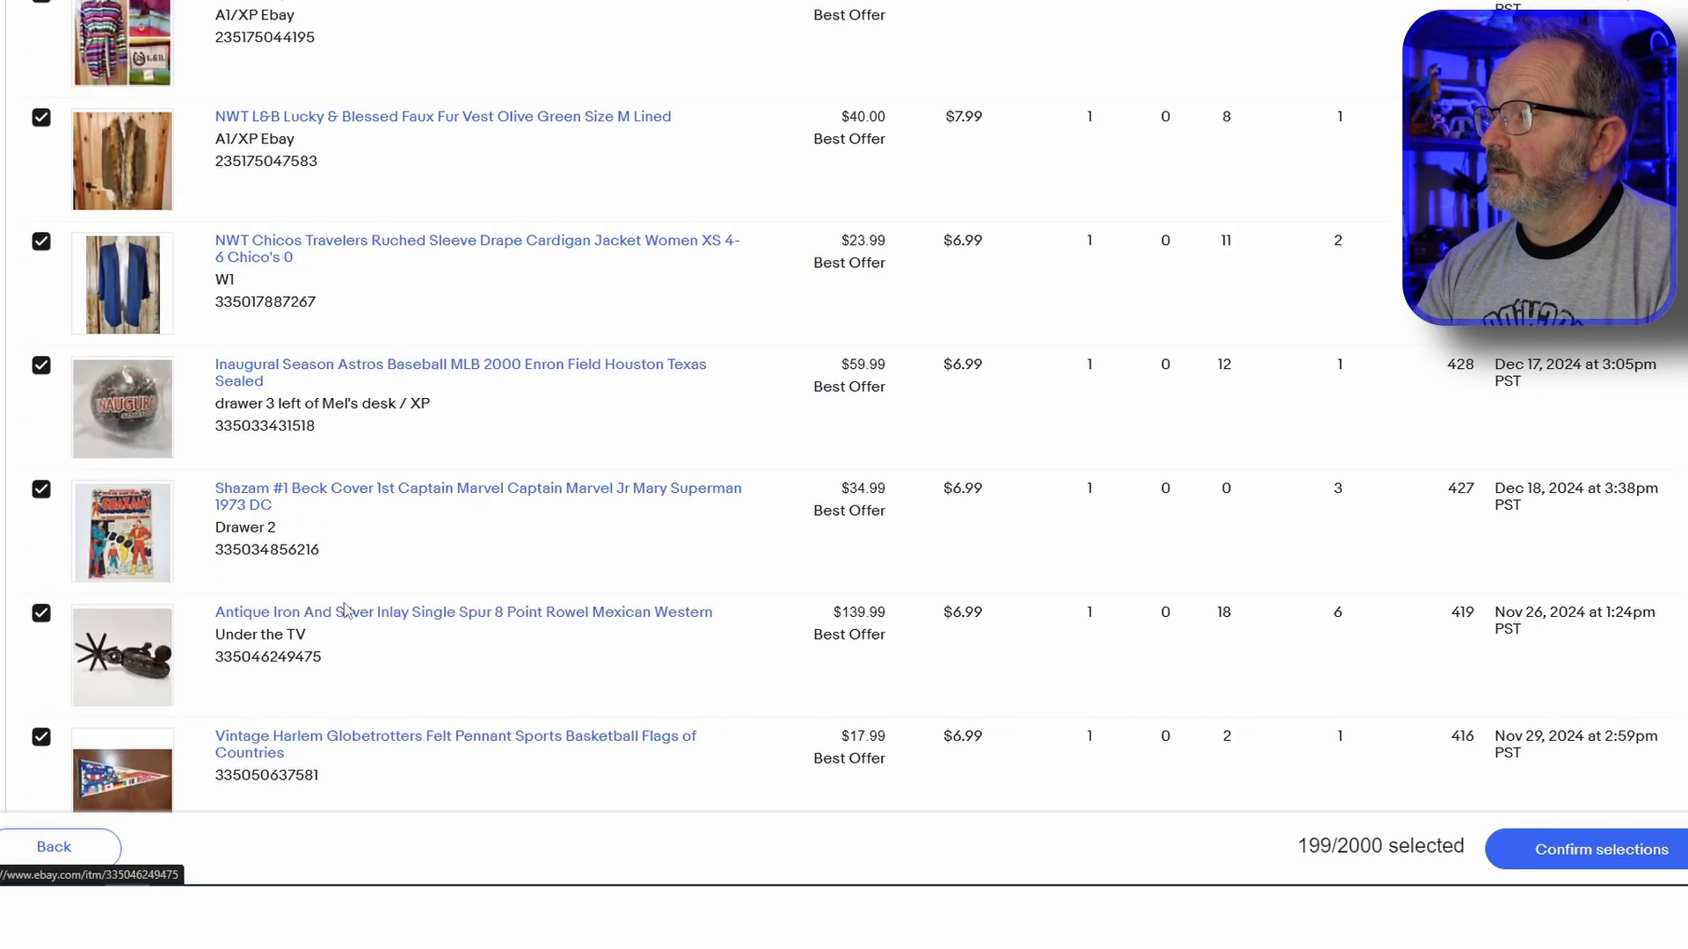
scroll(367, 643, "down", 20)
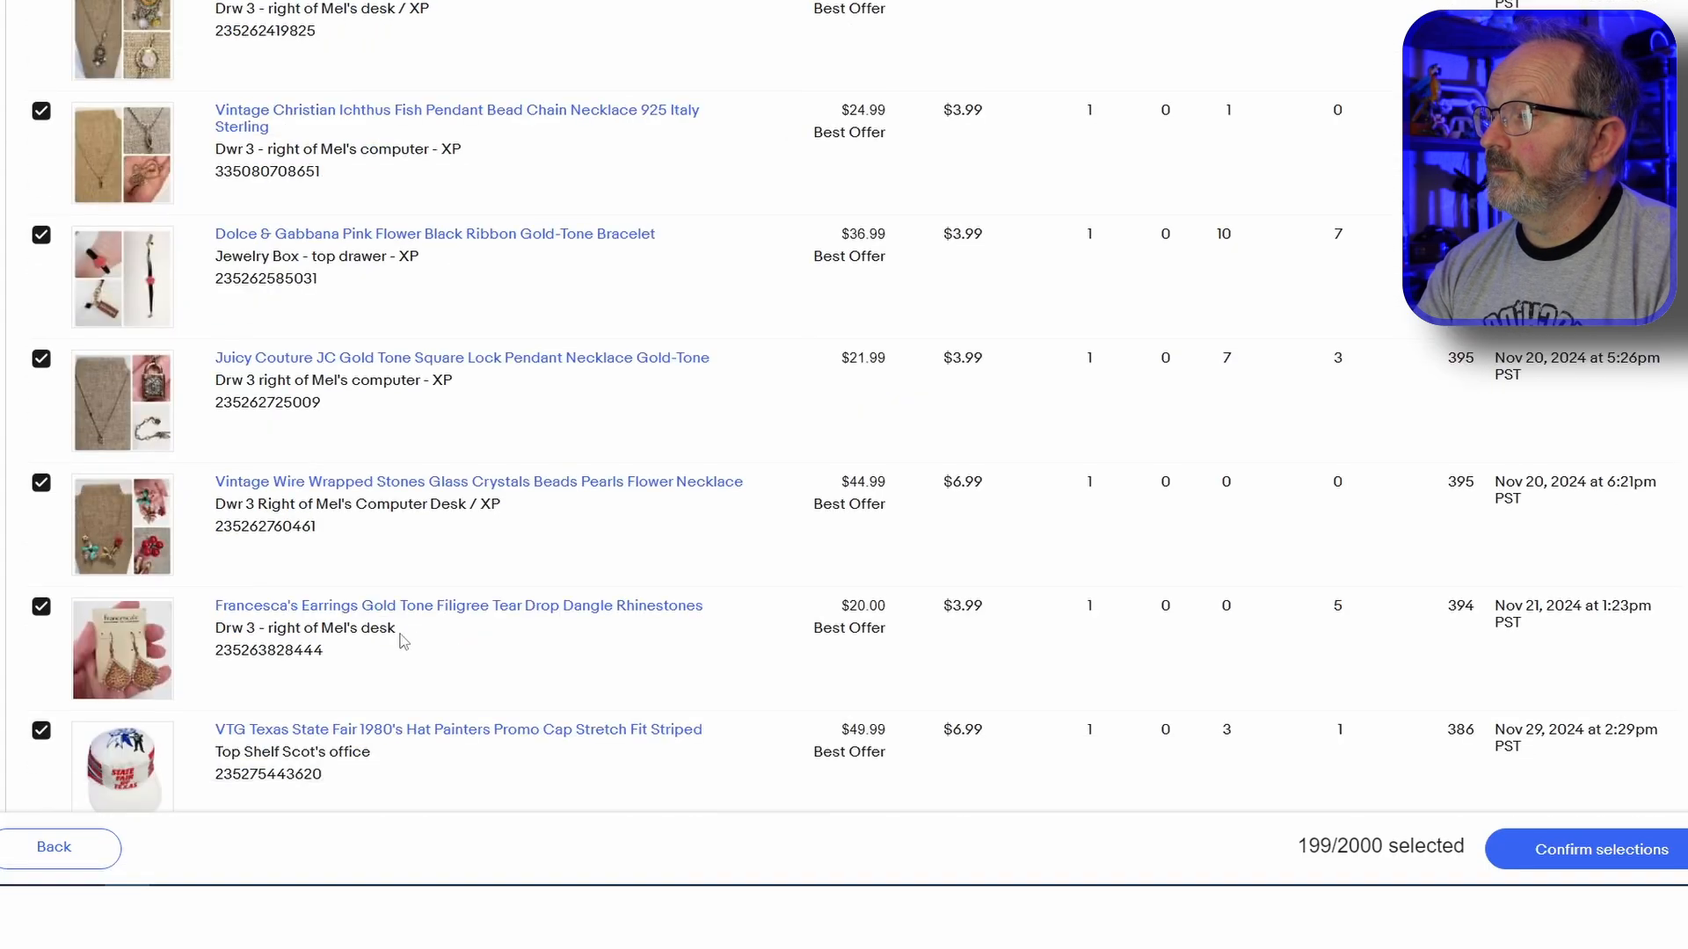
scroll(443, 672, "down", 20)
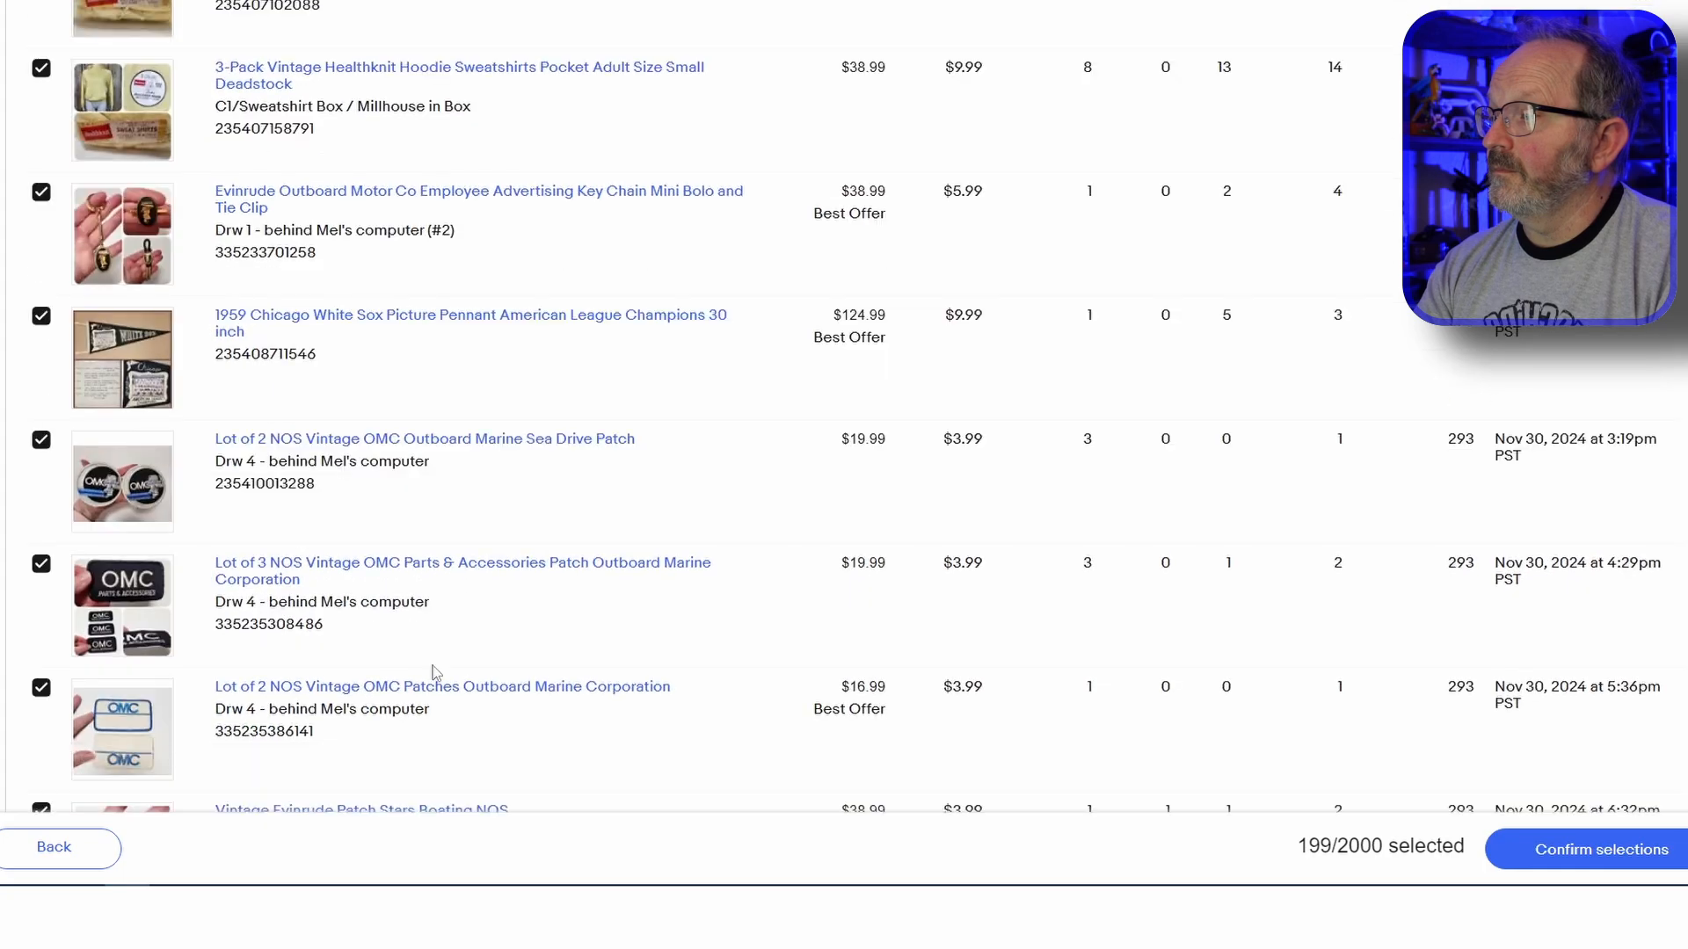
scroll(418, 655, "down", 20)
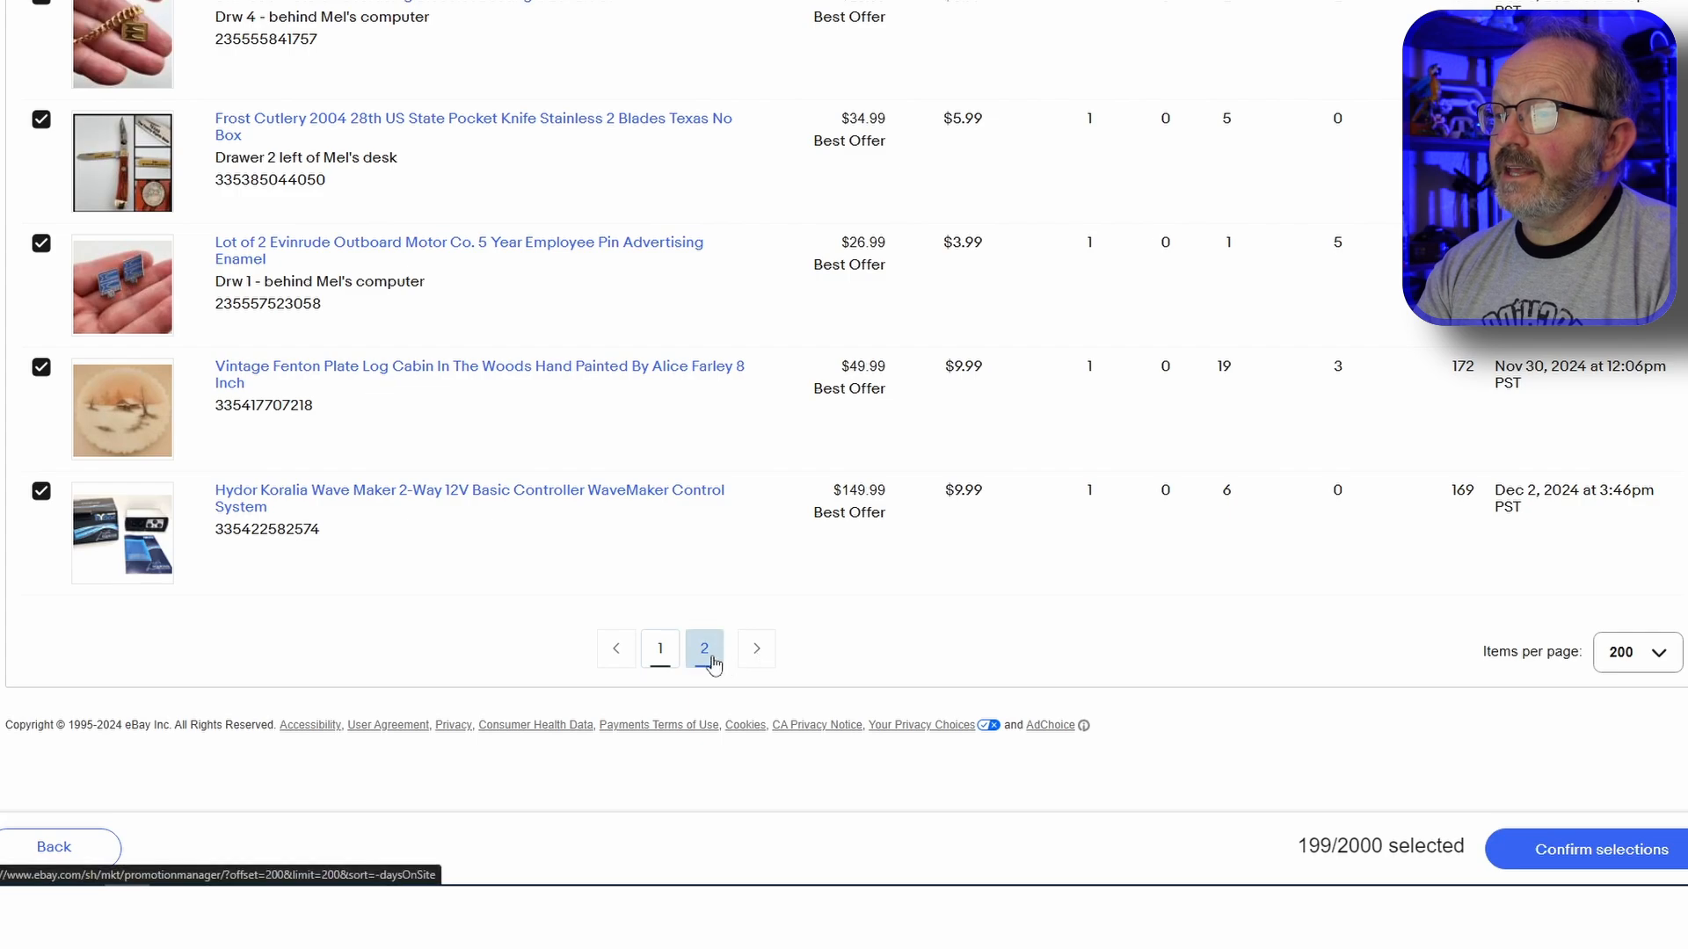
left_click(758, 651)
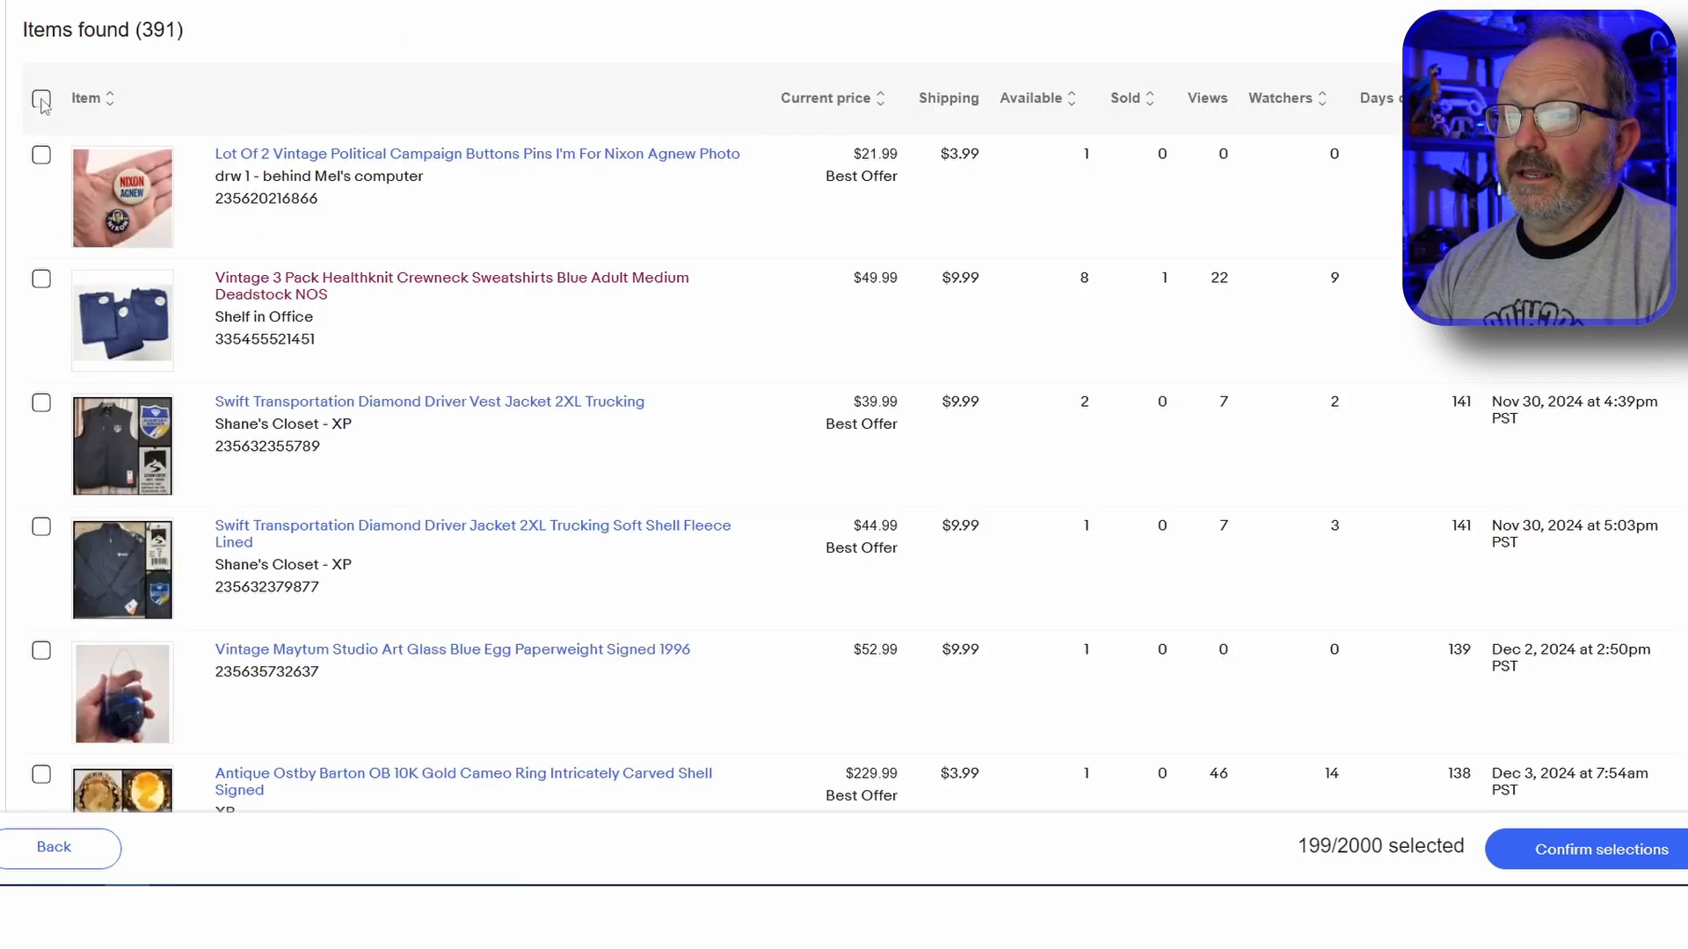
left_click(41, 99)
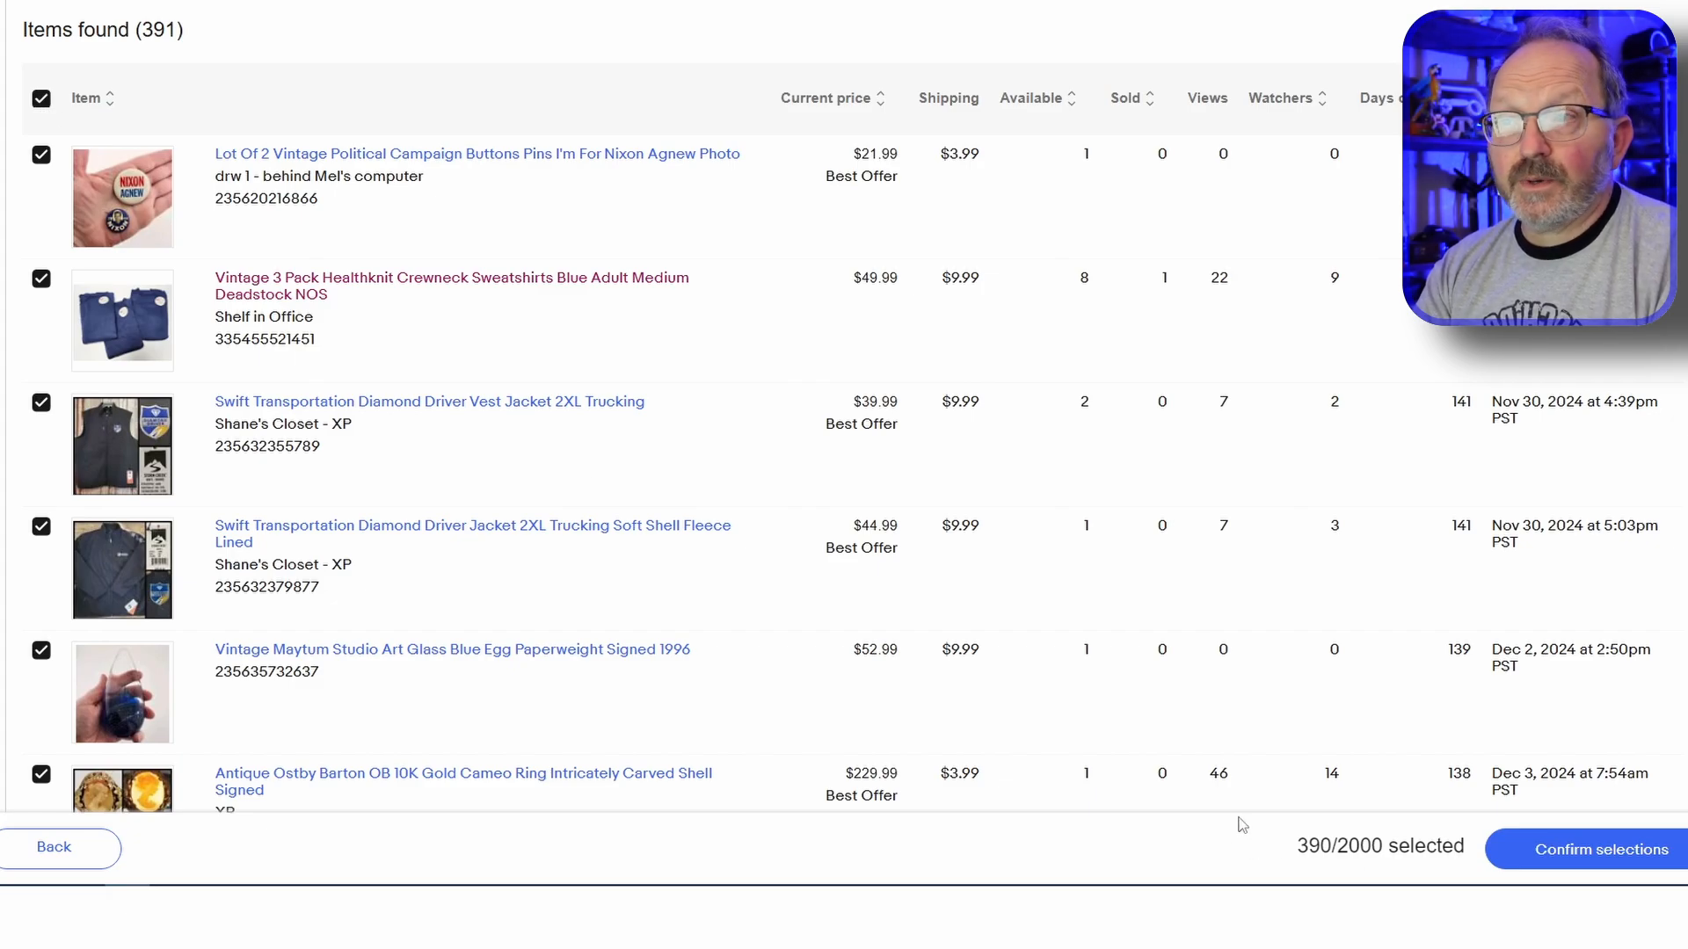
Look through the selected items on the second inventory page, then confirm the selections to proceed to the sale event review
scroll(717, 616, "down", 10)
scroll(708, 675, "down", 15)
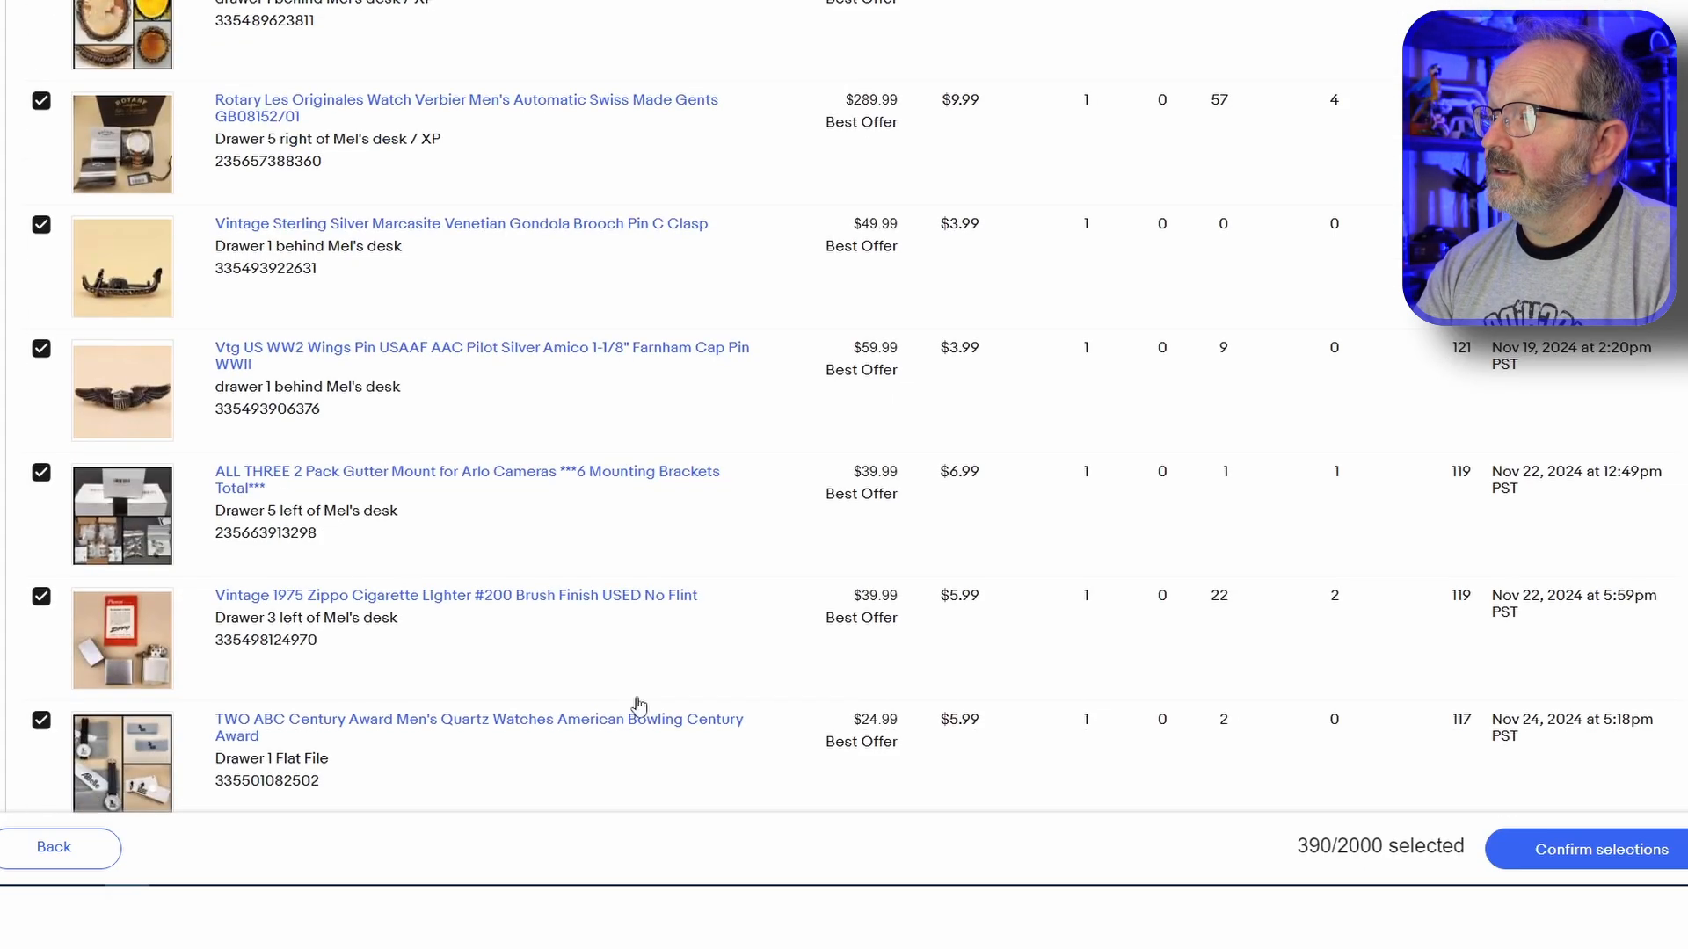
scroll(843, 407, "down", 15)
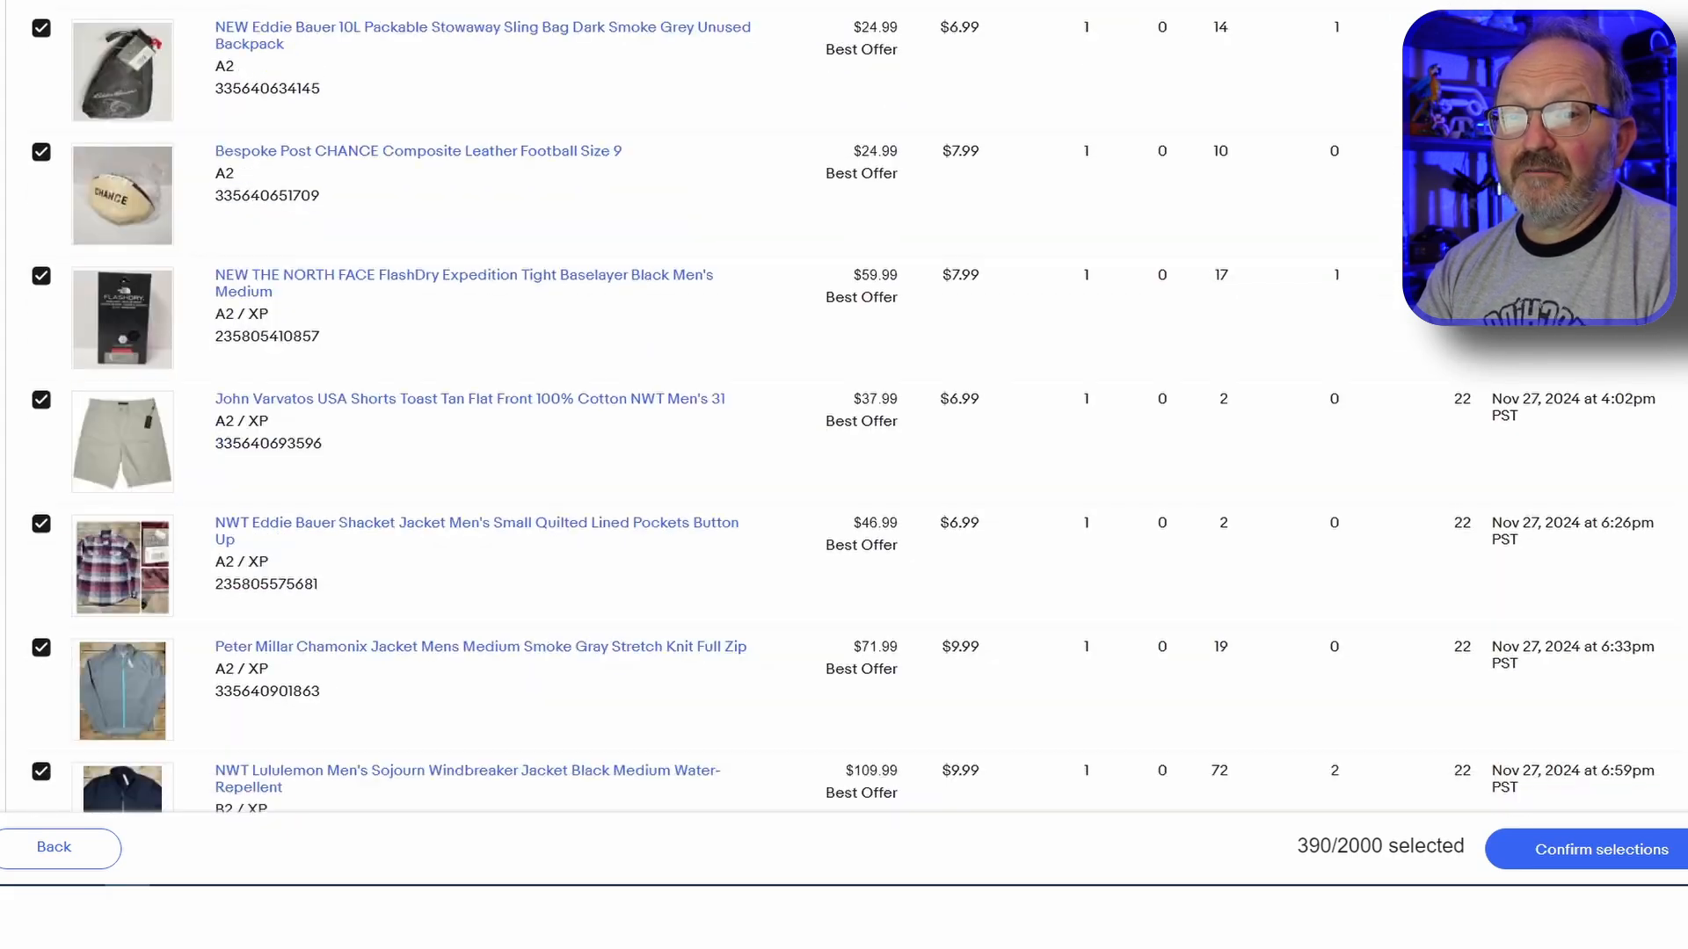
scroll(844, 407, "down", 12)
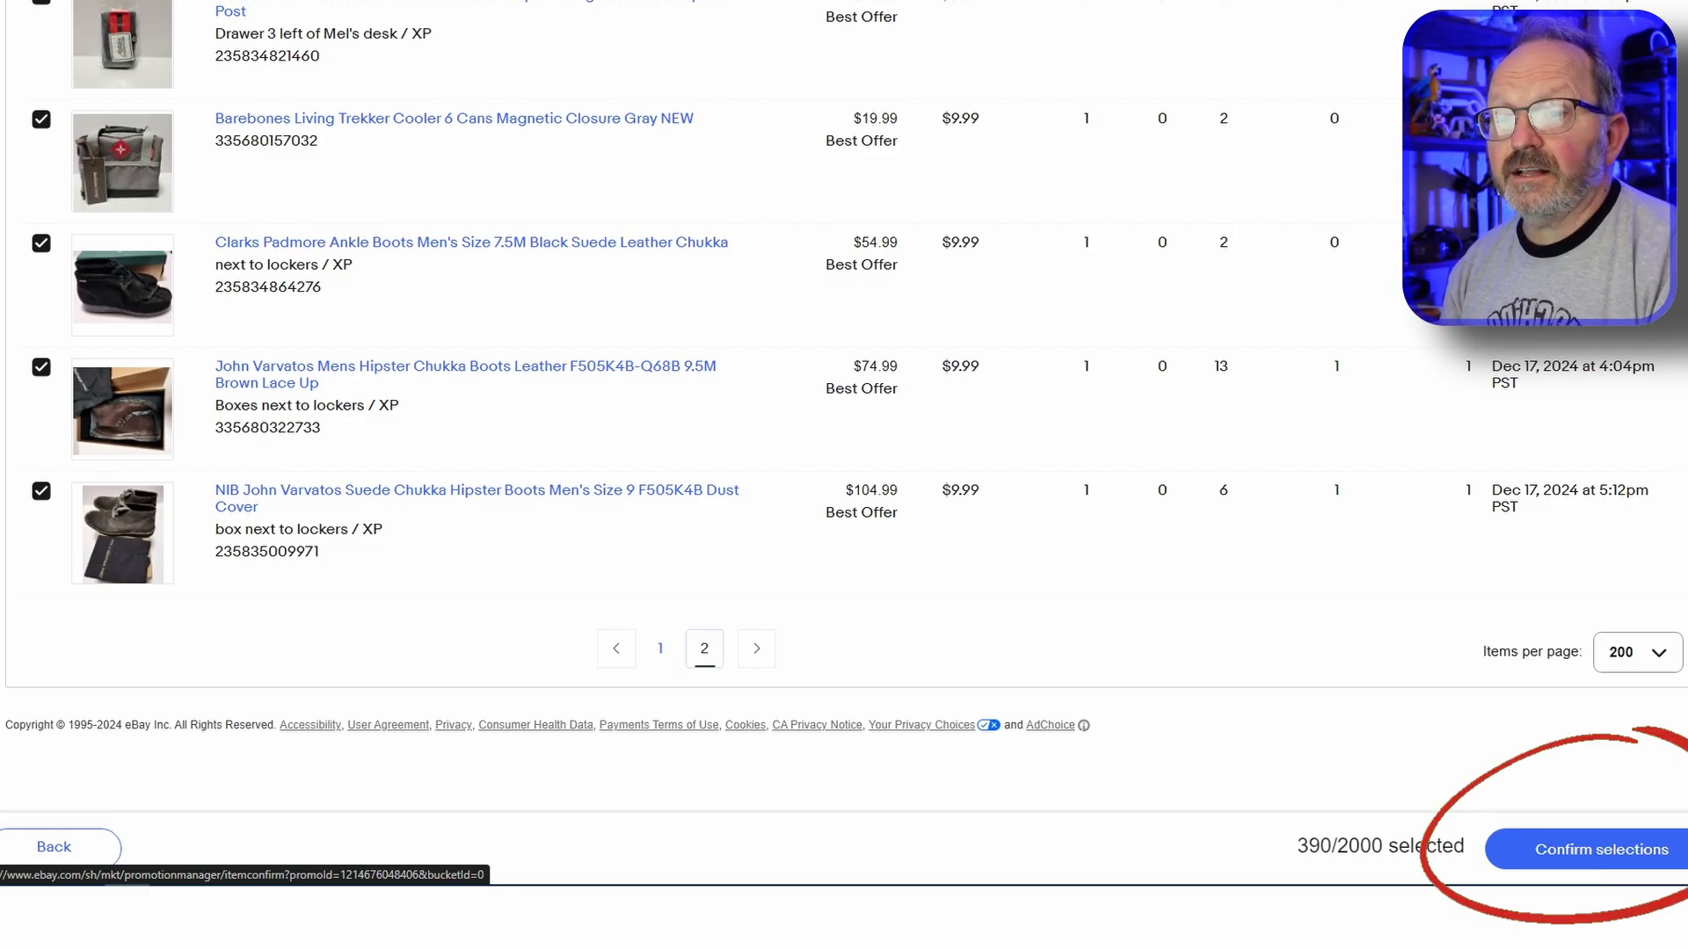
left_click(1611, 851)
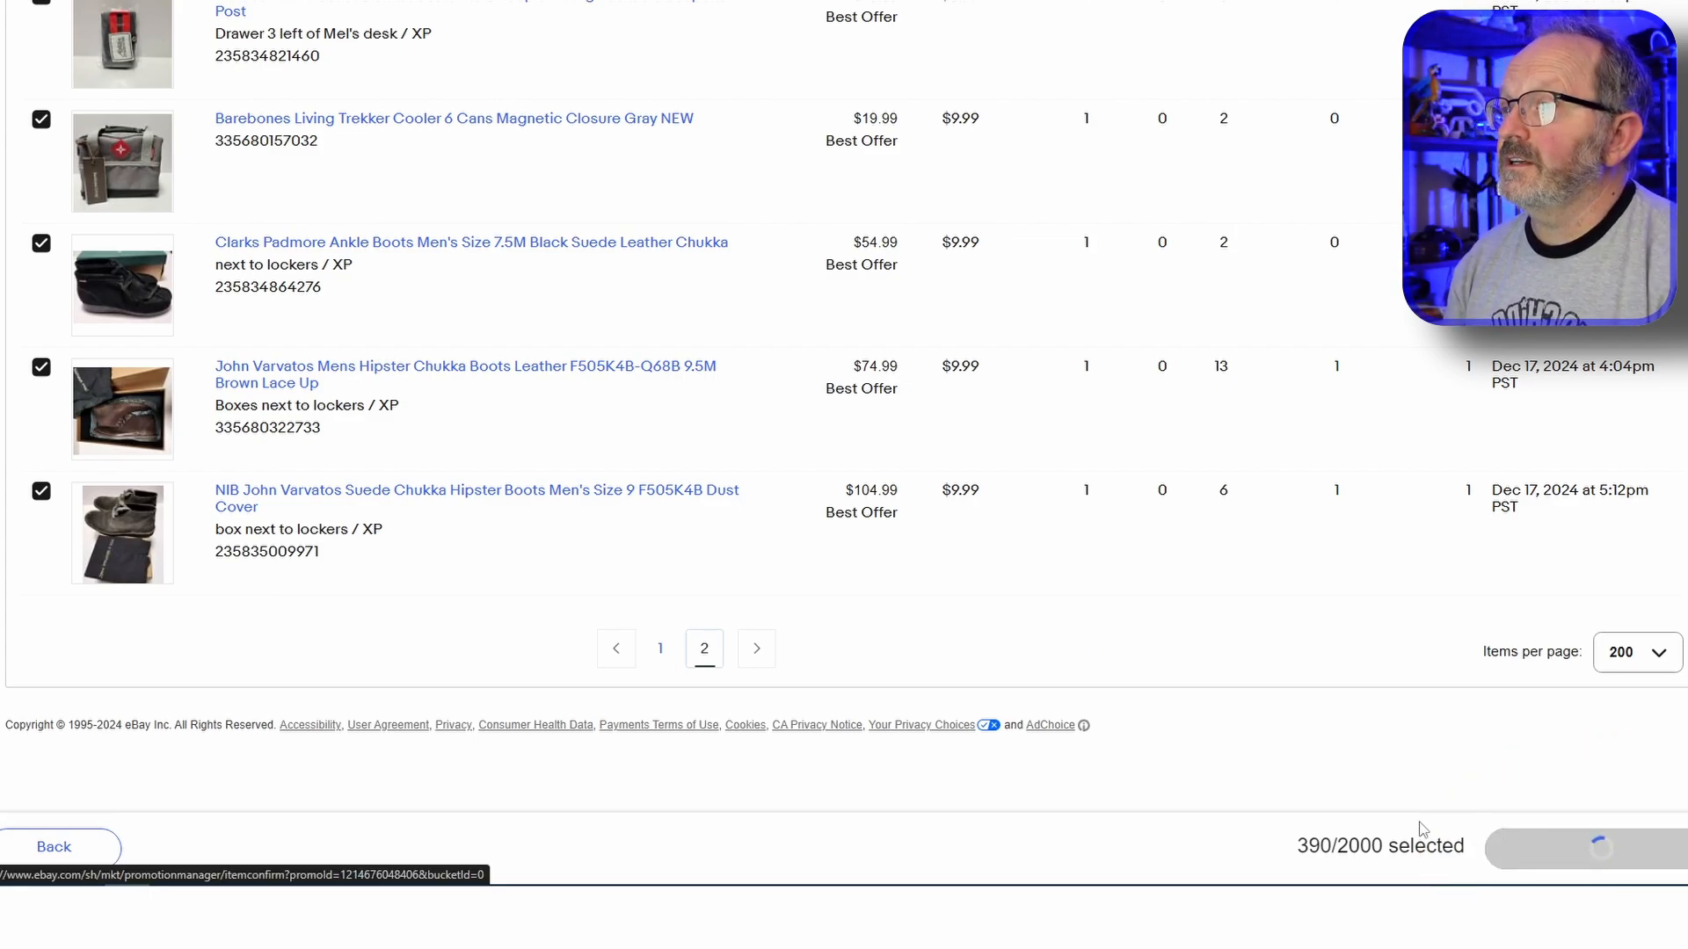
left_click(1611, 857)
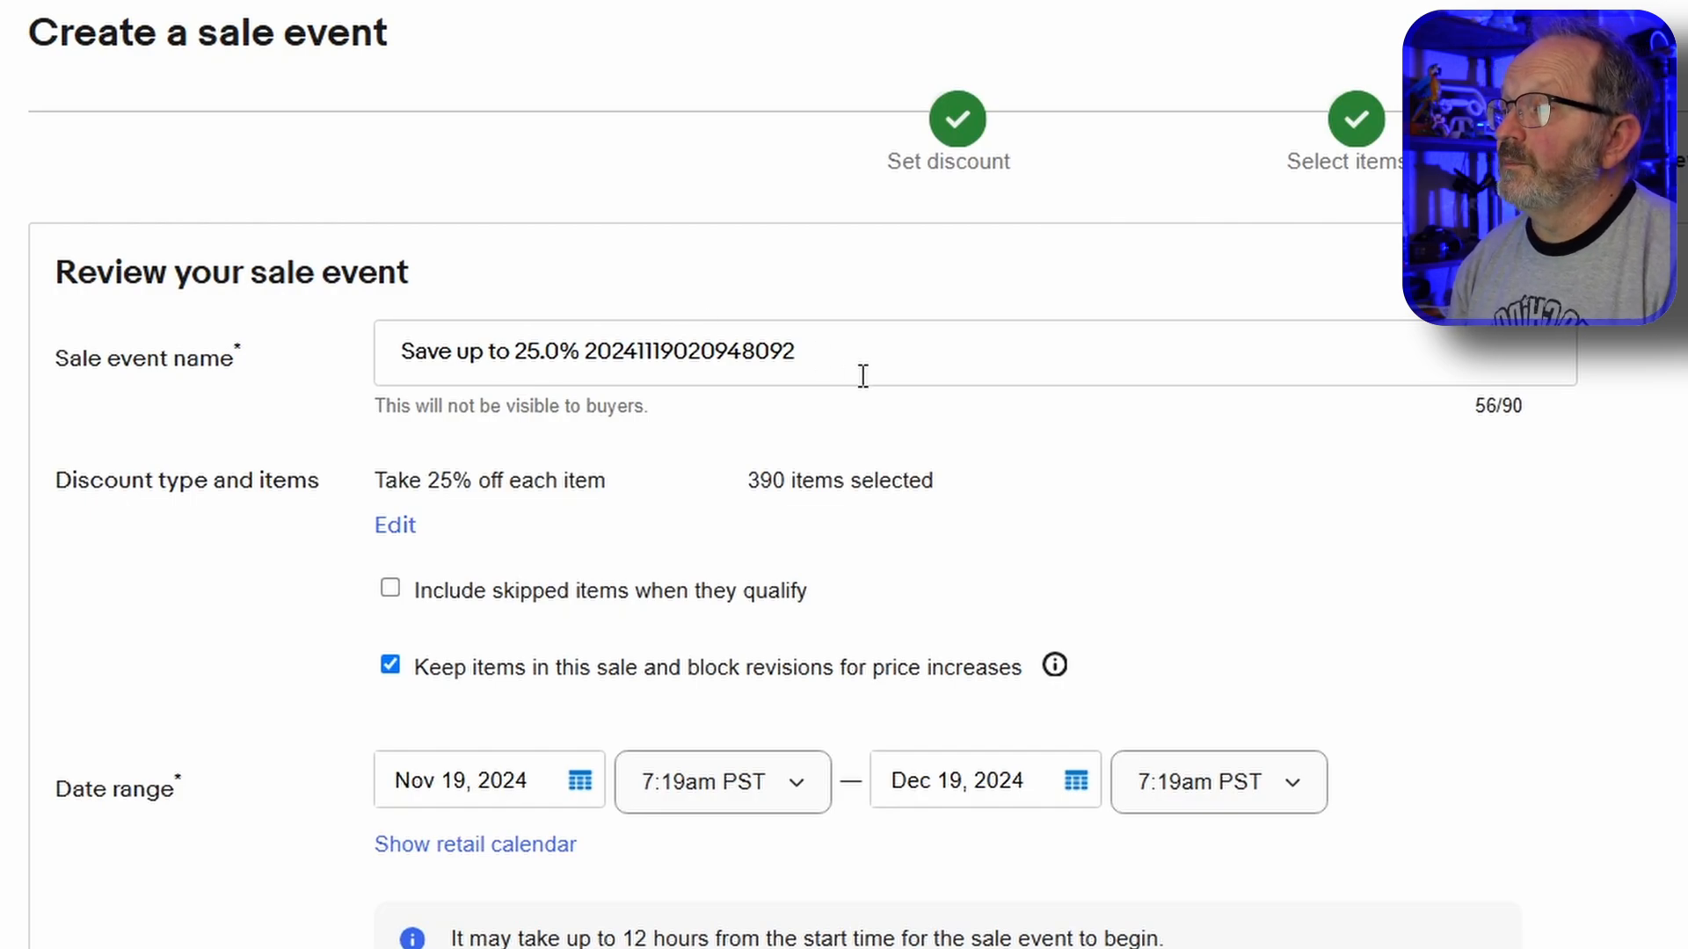
Set the sale event's end date to Dec 1, 2024 and enter "Fall Into Savings!" as the banner description
scroll(863, 373, "down", 5)
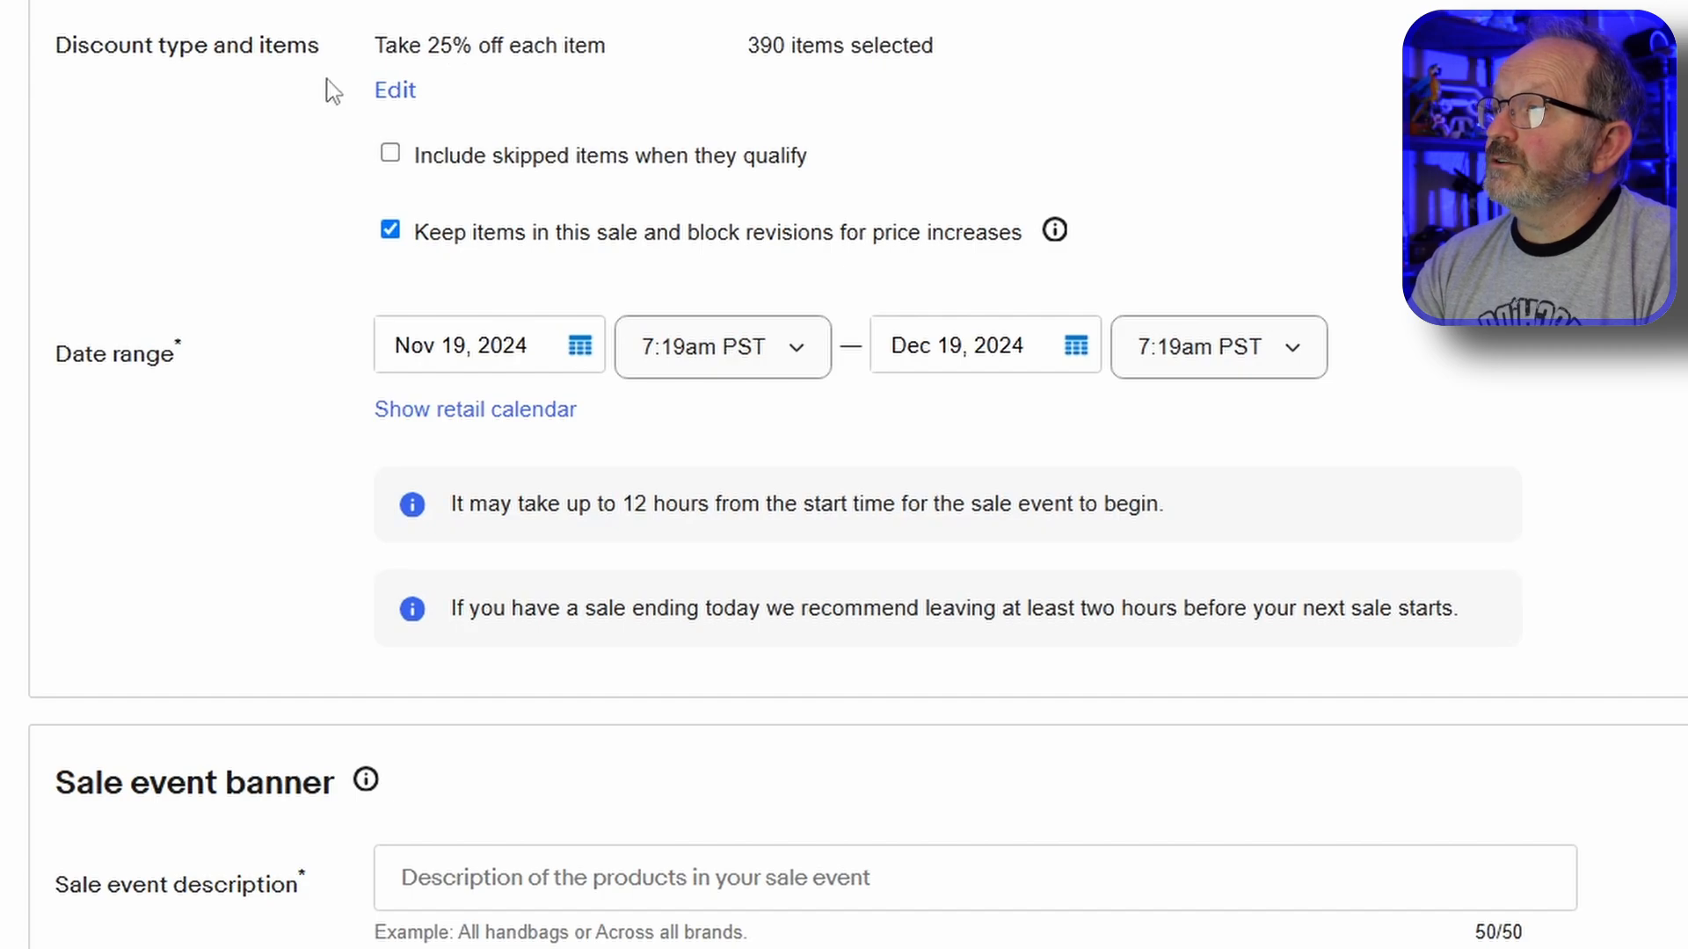
left_click(395, 92)
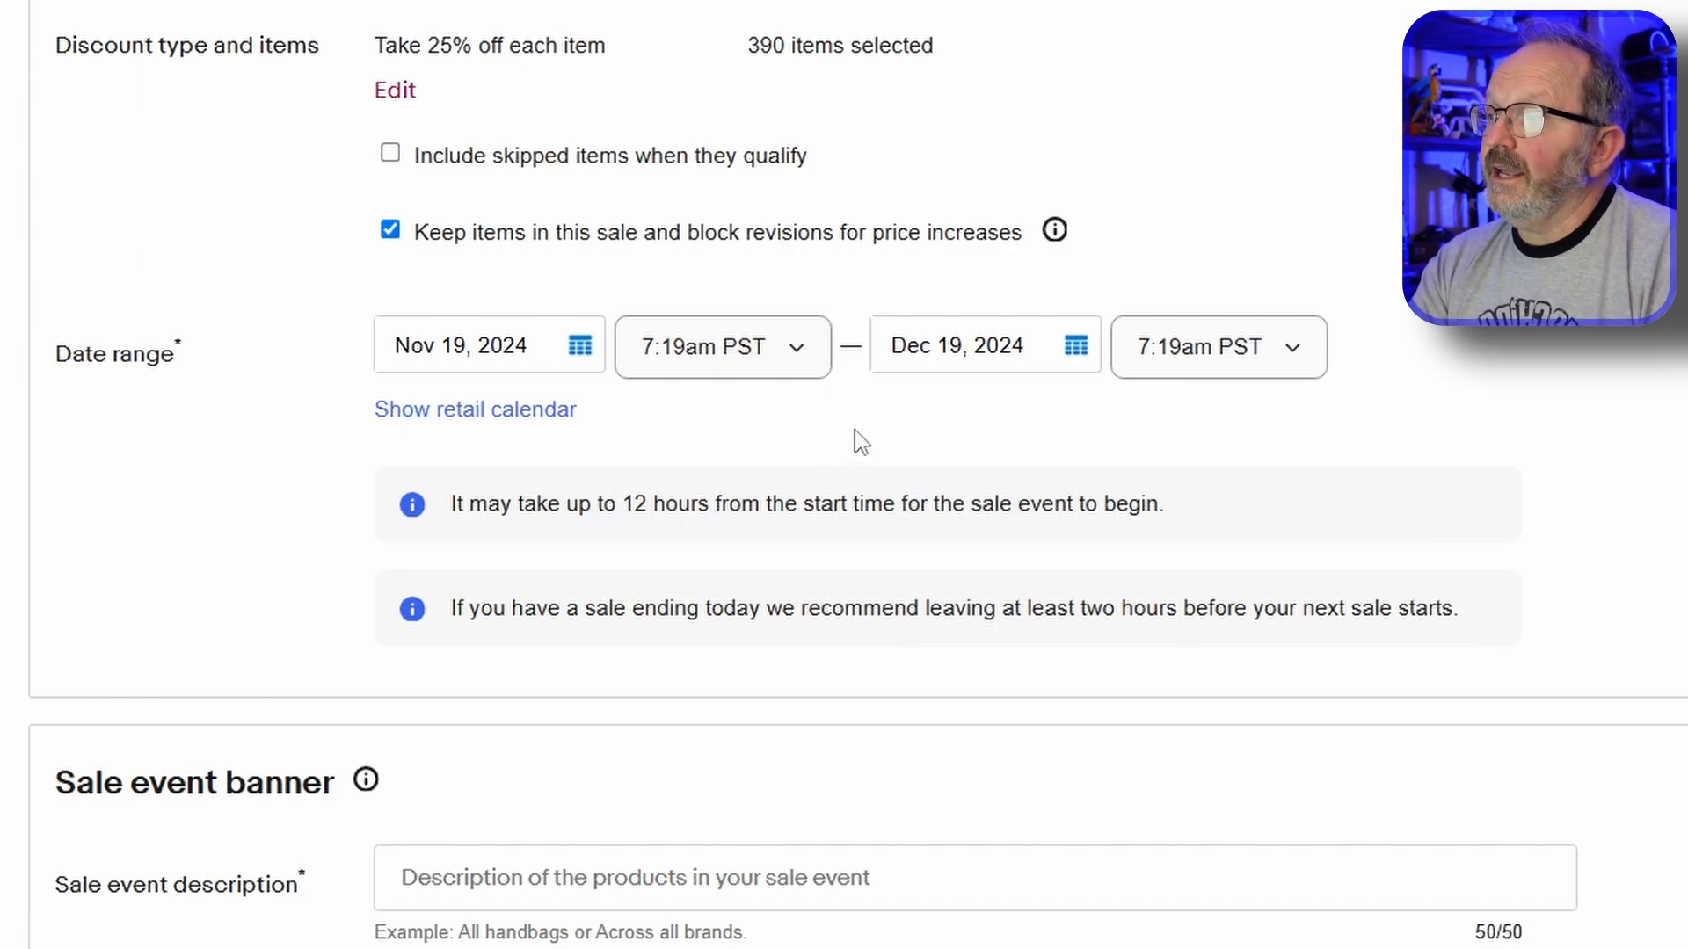
left_click(1081, 351)
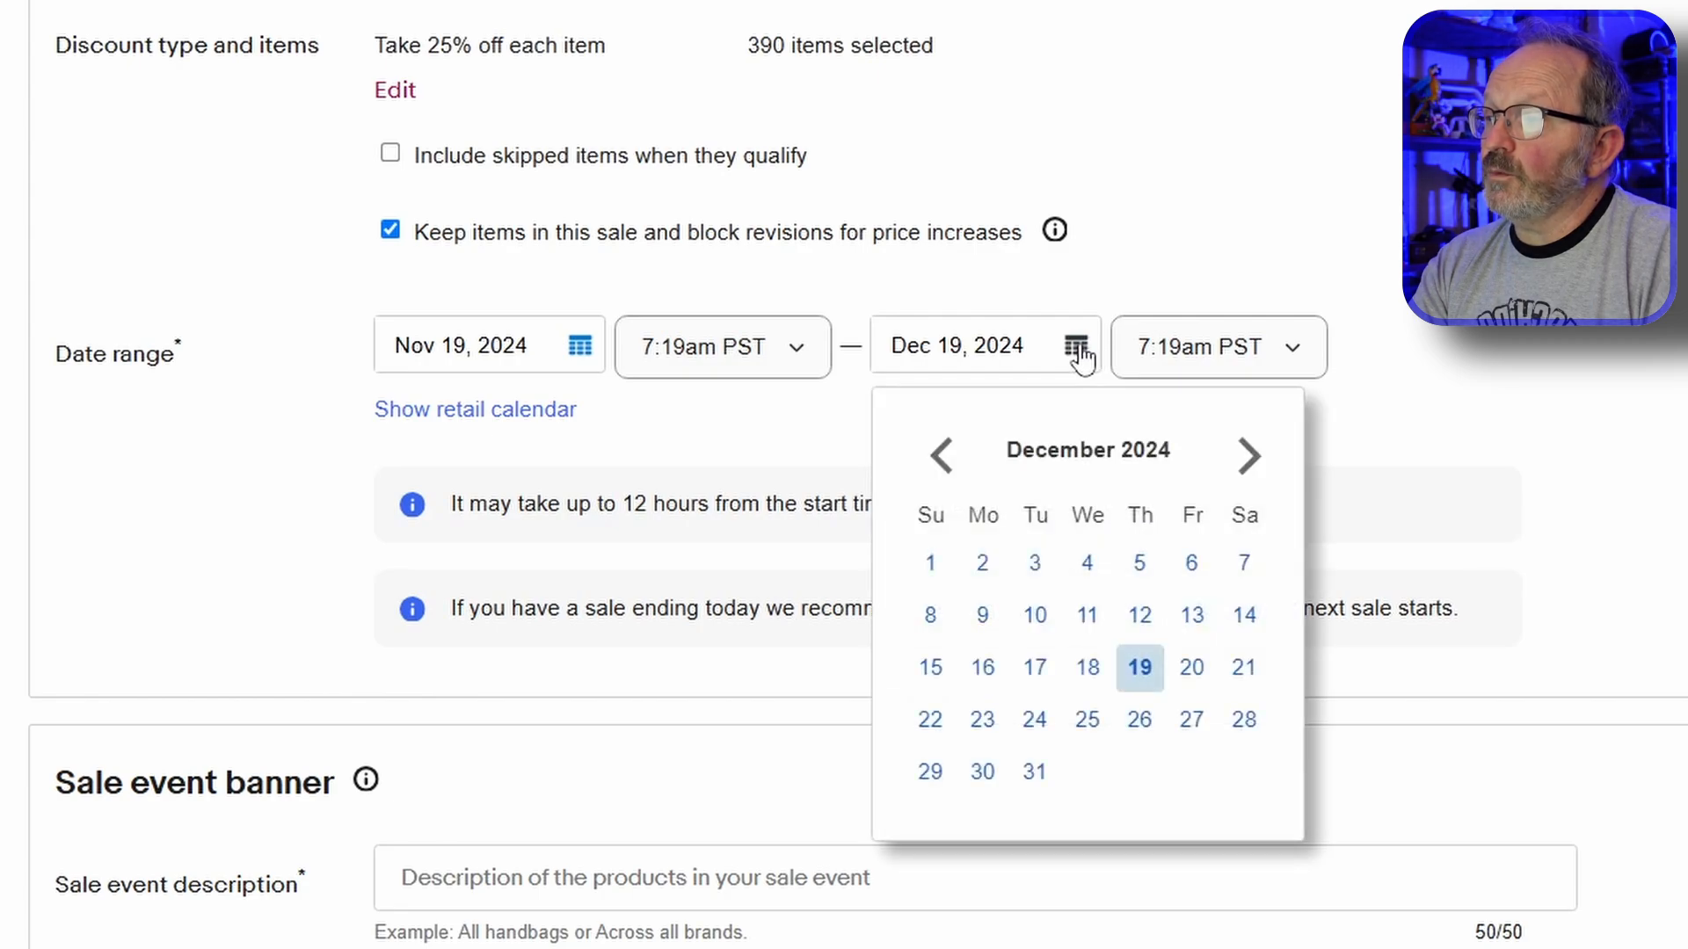
left_click(943, 455)
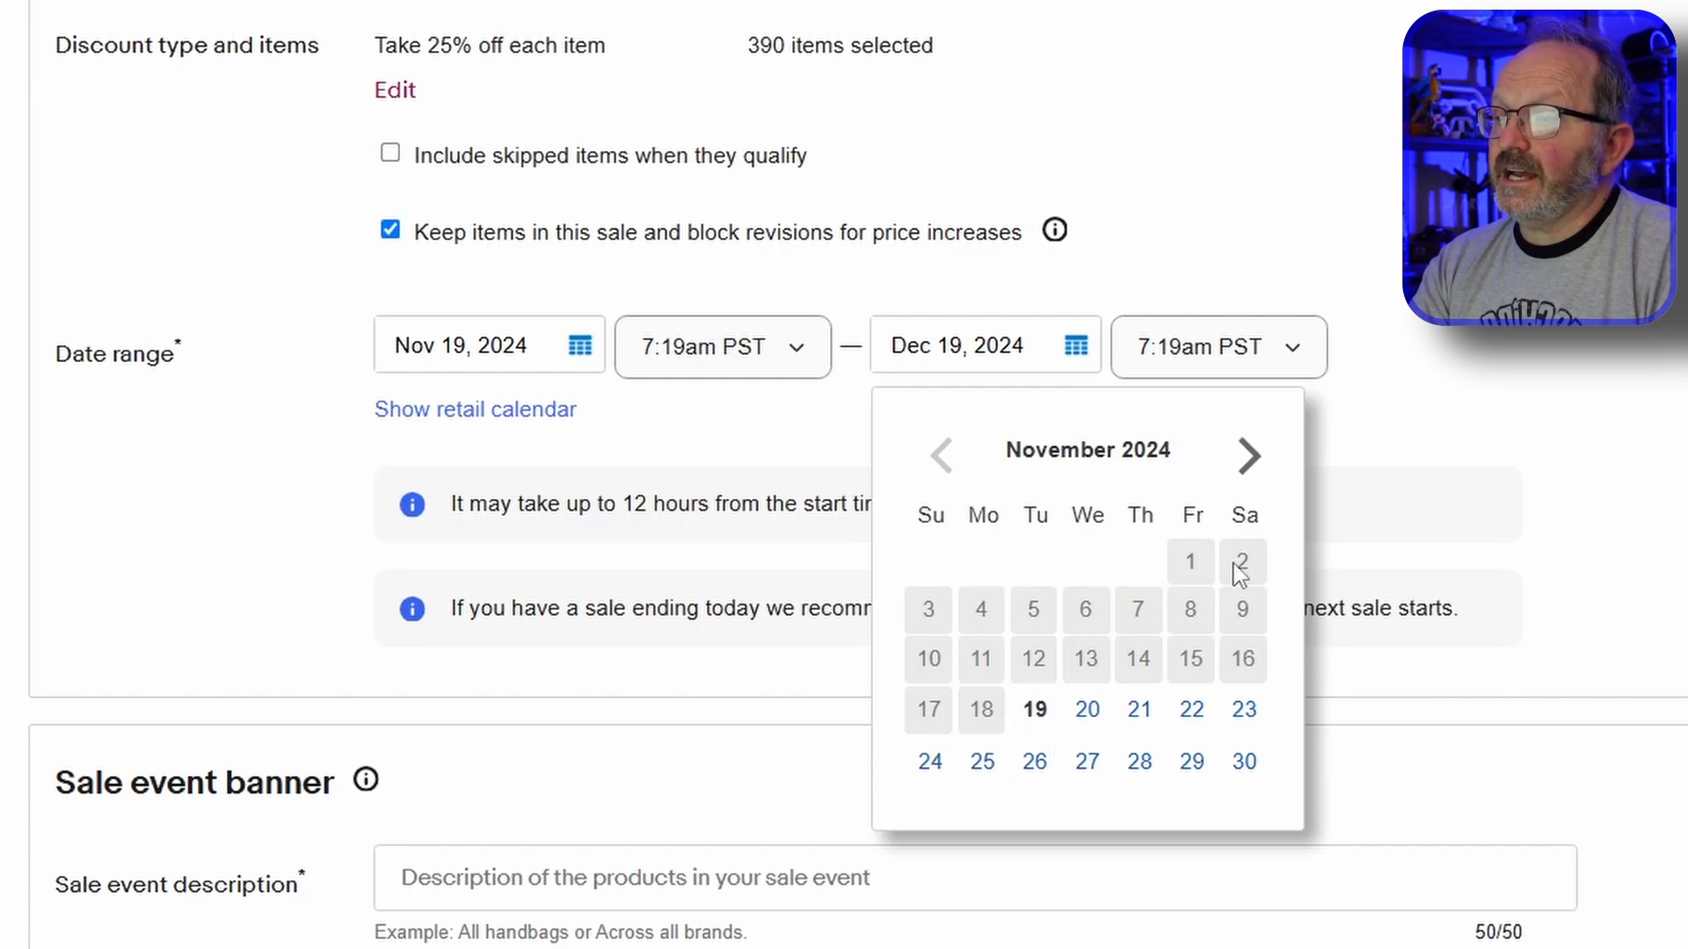
left_click(1249, 457)
left_click(919, 545)
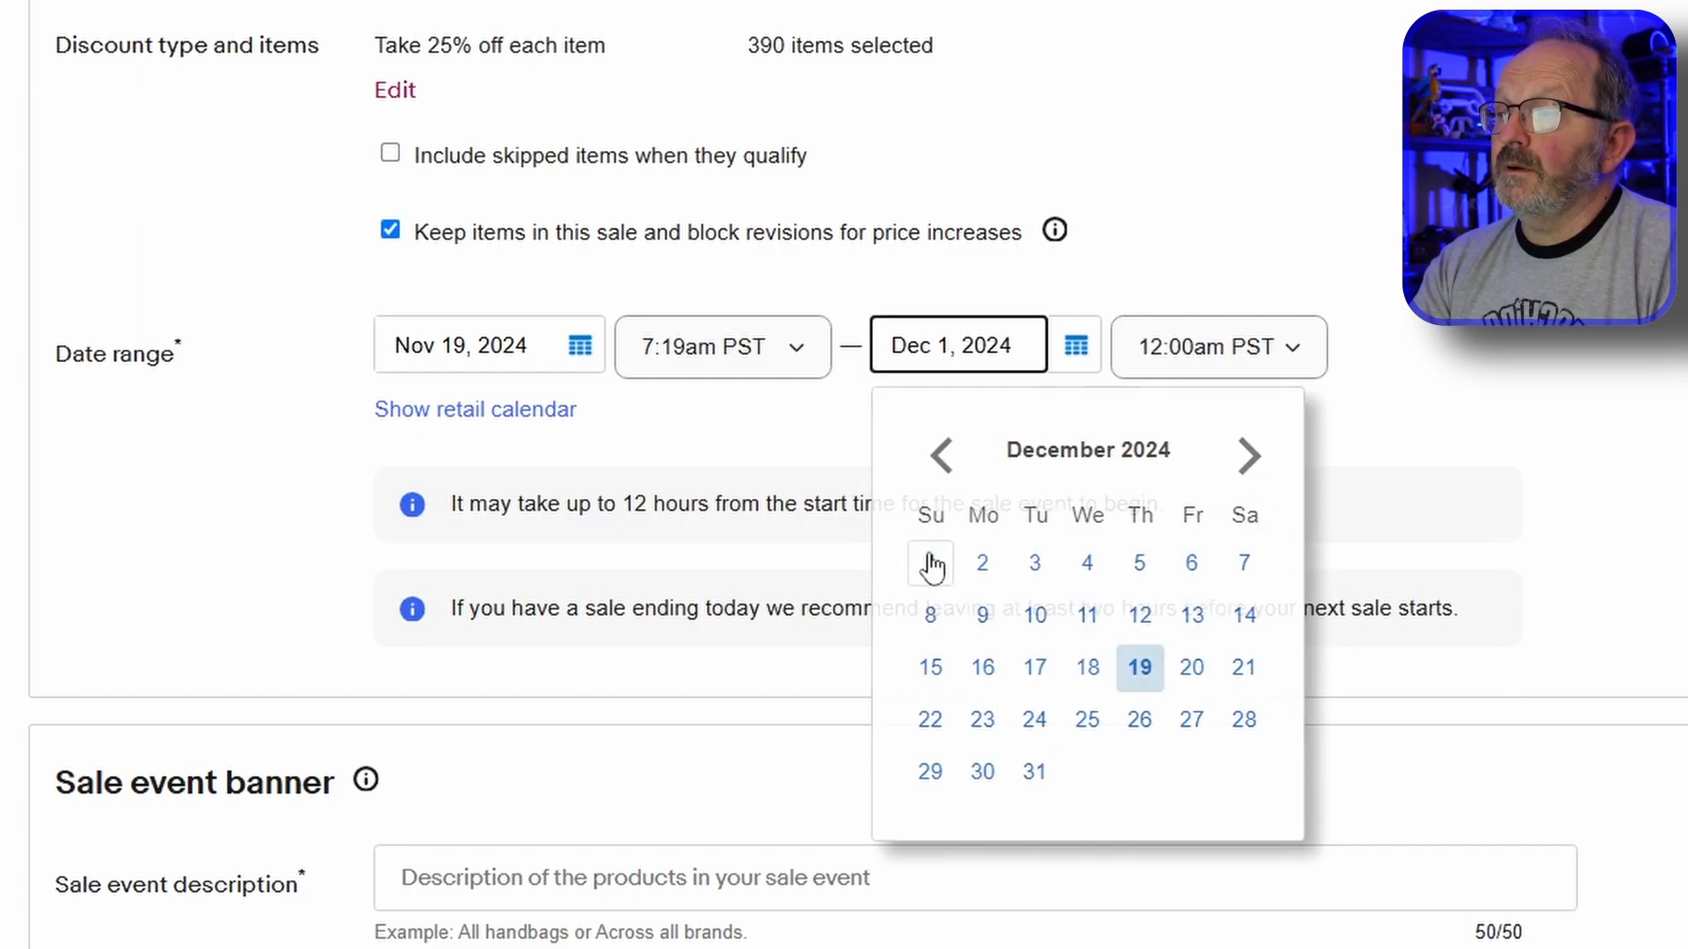
left_click(1302, 351)
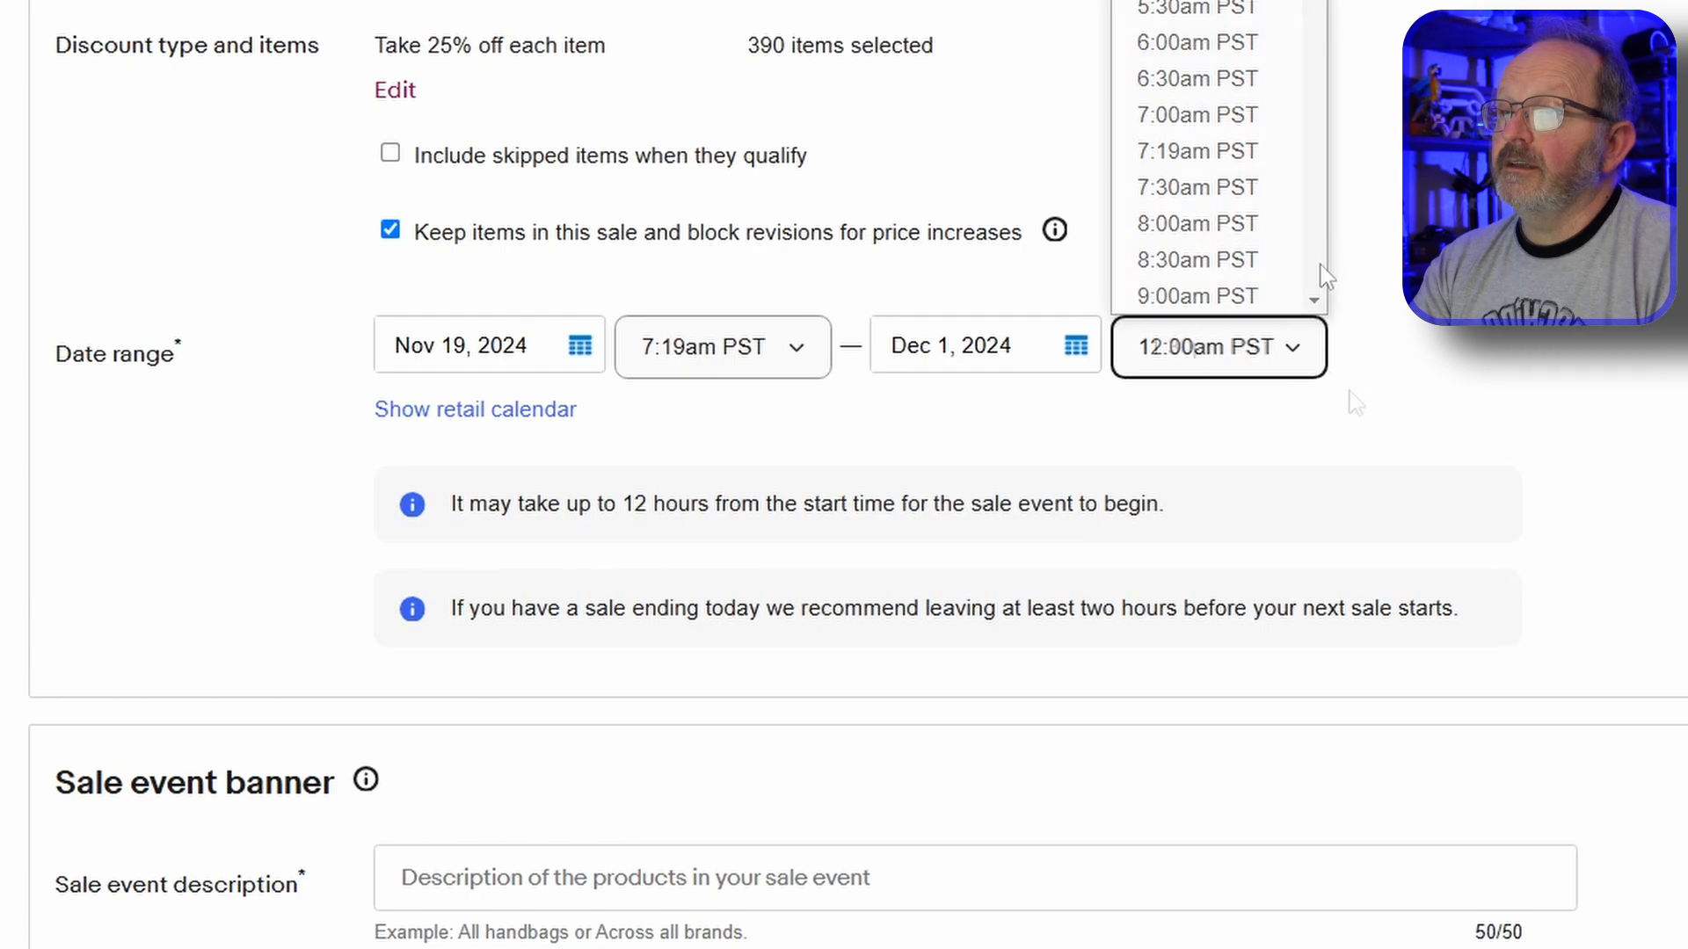
left_click(495, 205)
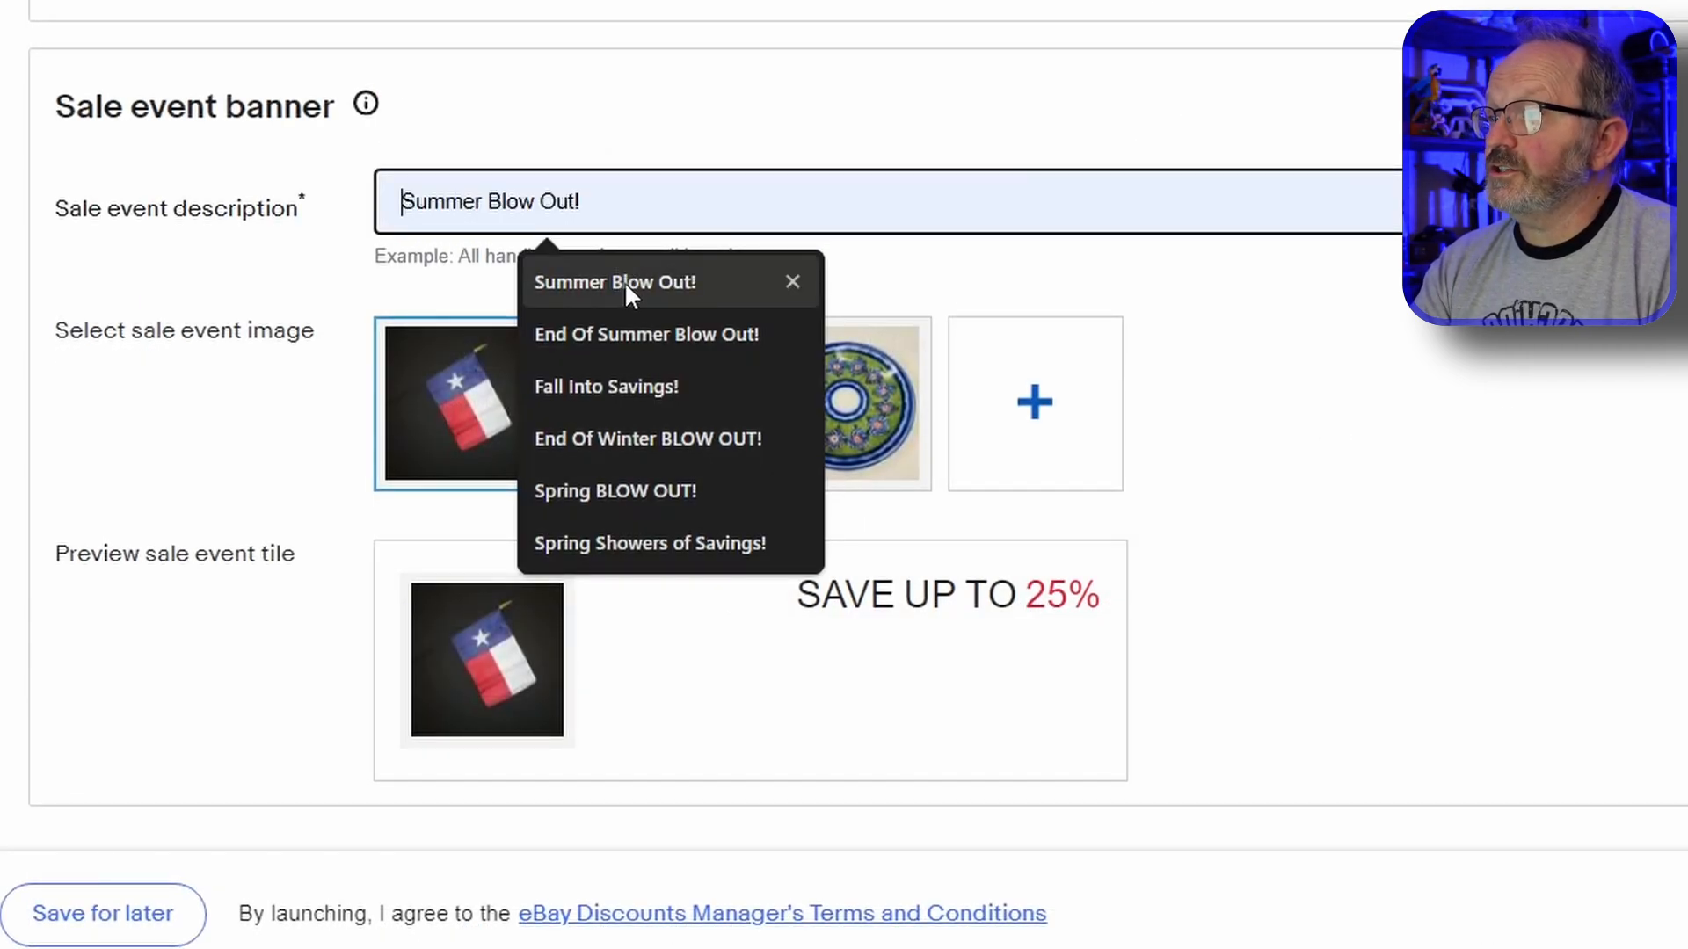
left_click(592, 385)
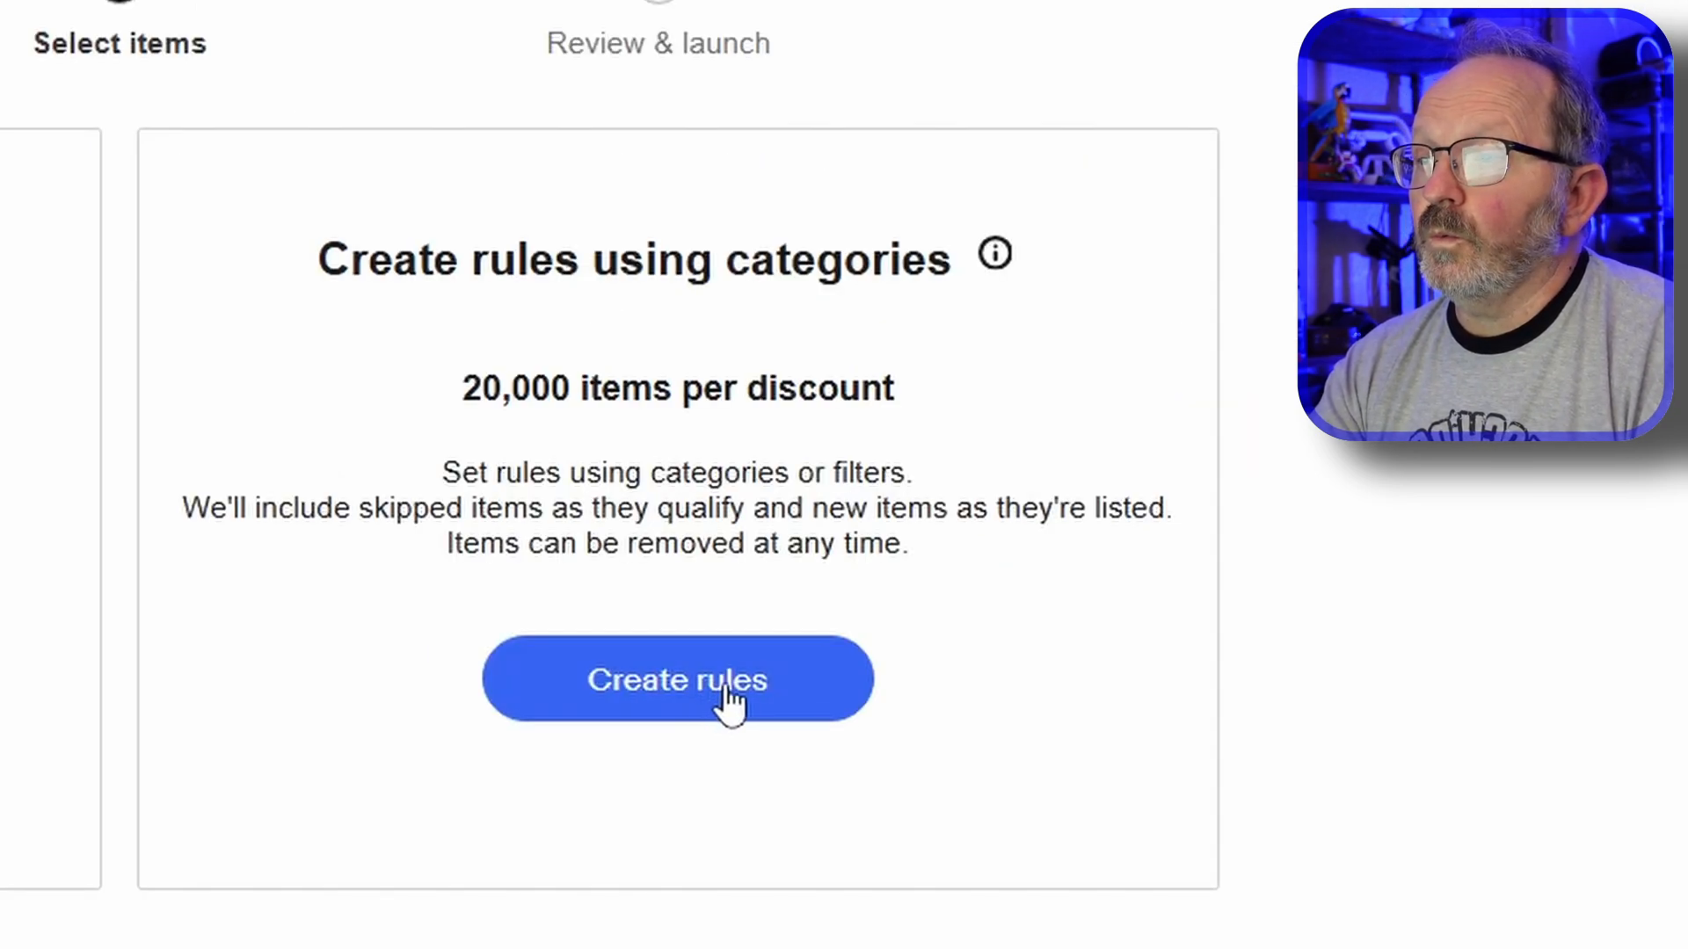
Start creating category-based rules for the 25% discount and choose all inventory as the category
left_click(710, 693)
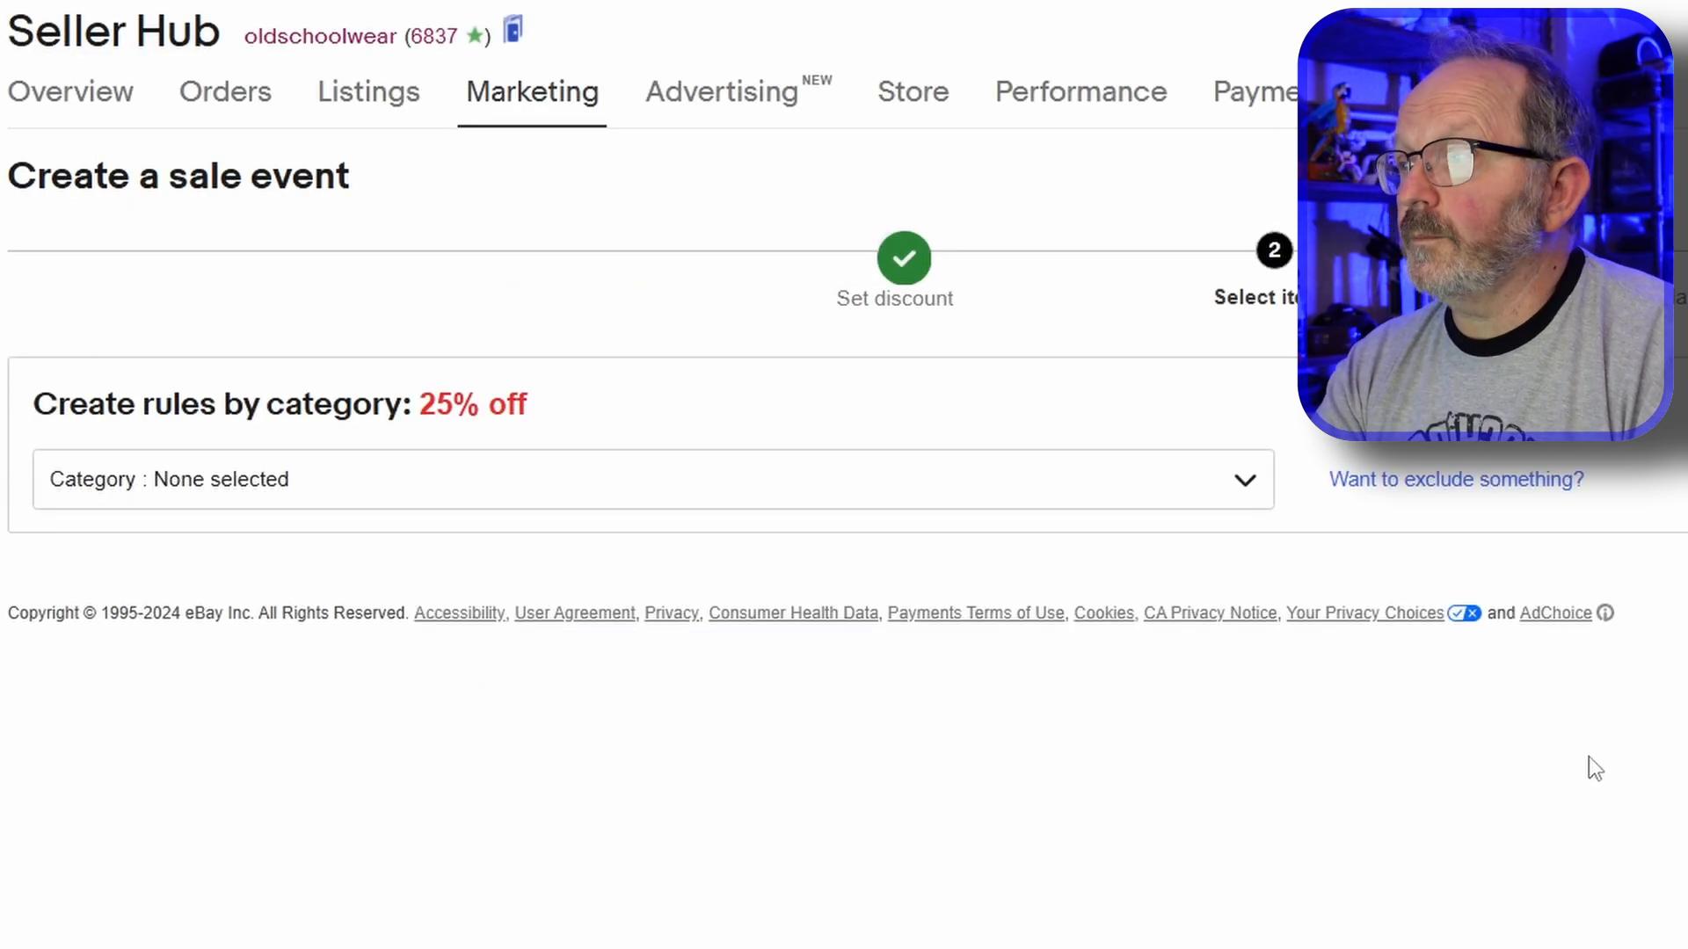
left_click(1246, 481)
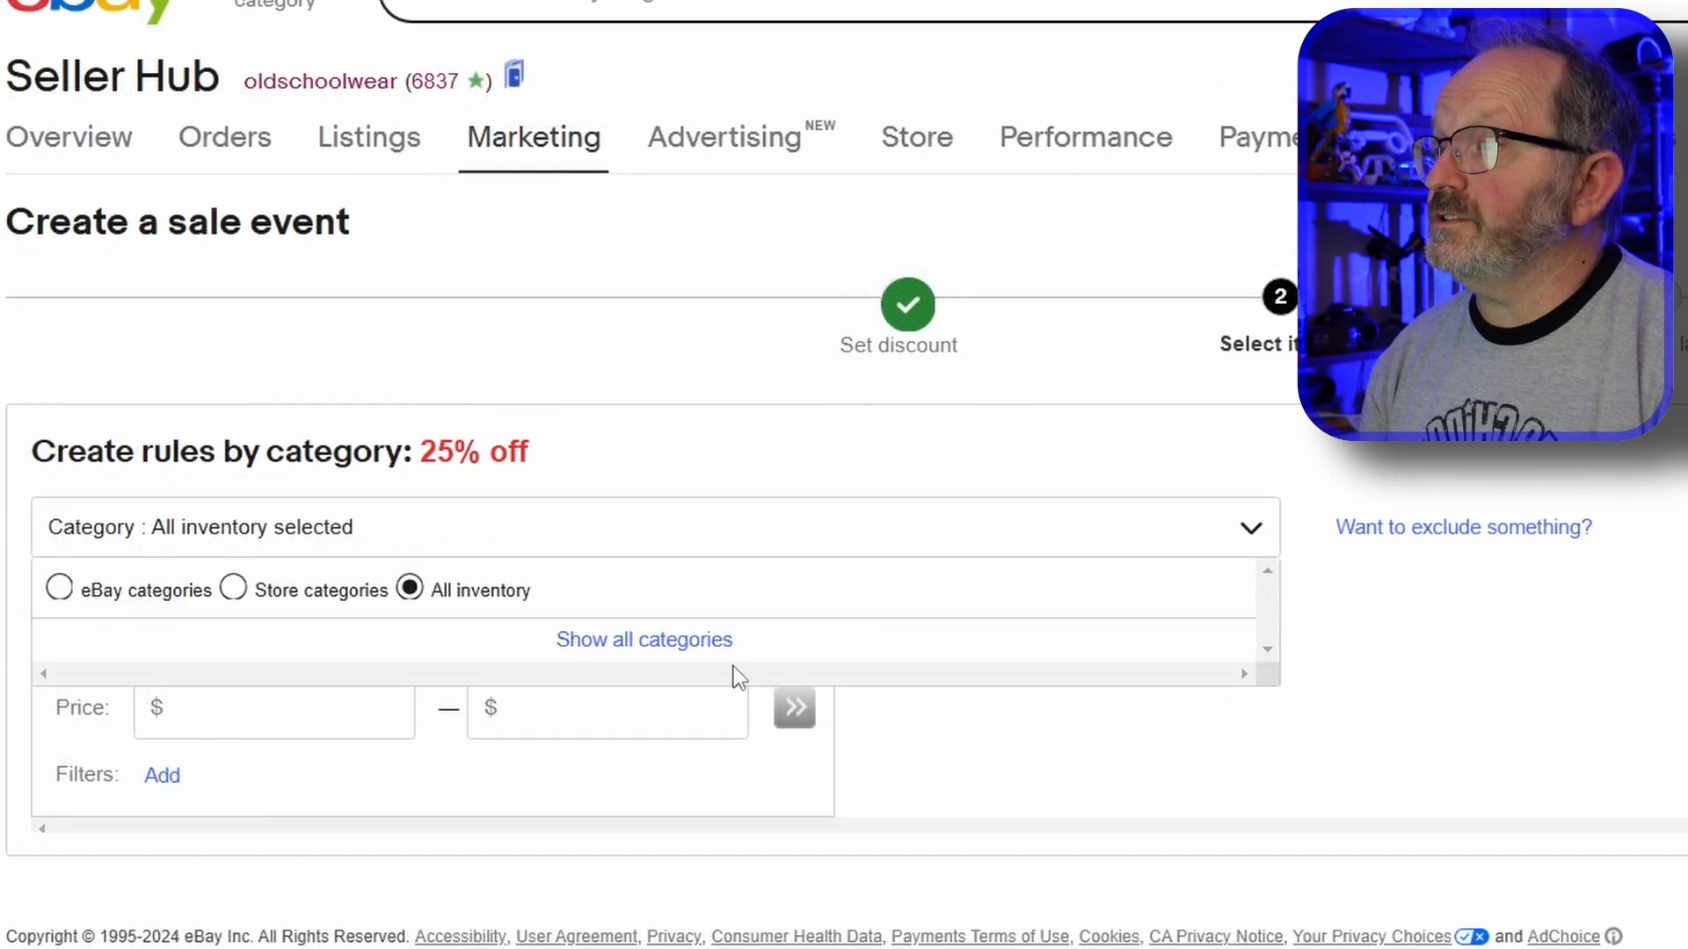
left_click(1237, 530)
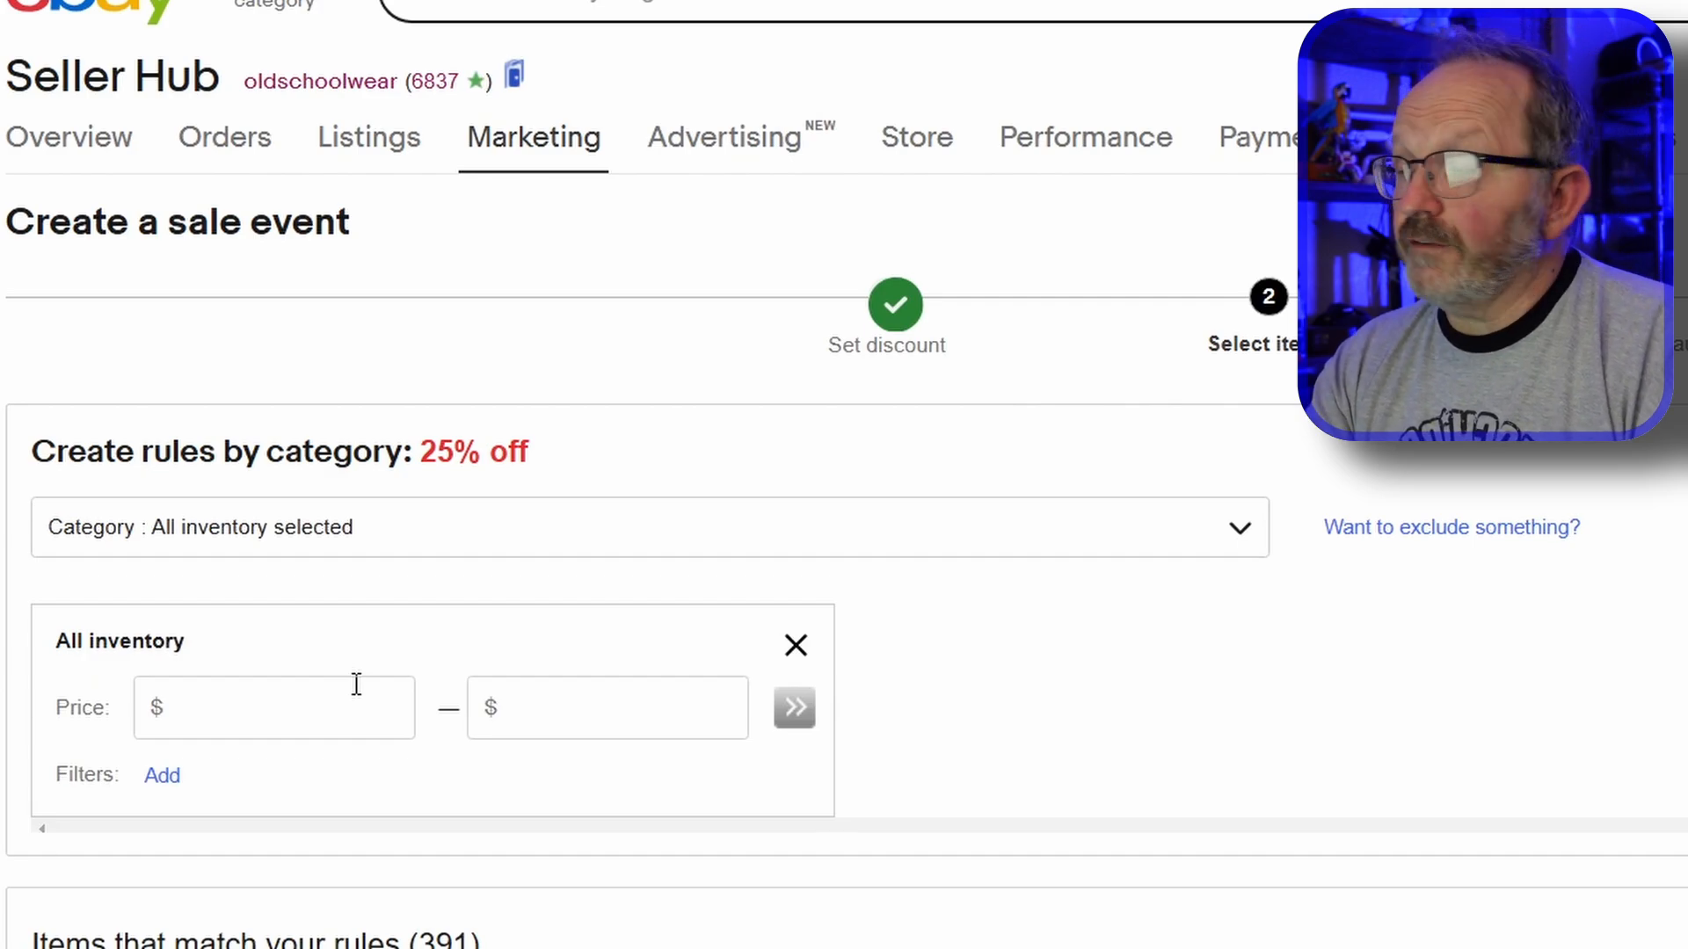
Limit the all-inventory rule to prices from $15 to $5000.00, then save it and proceed to the review
left_click(243, 716)
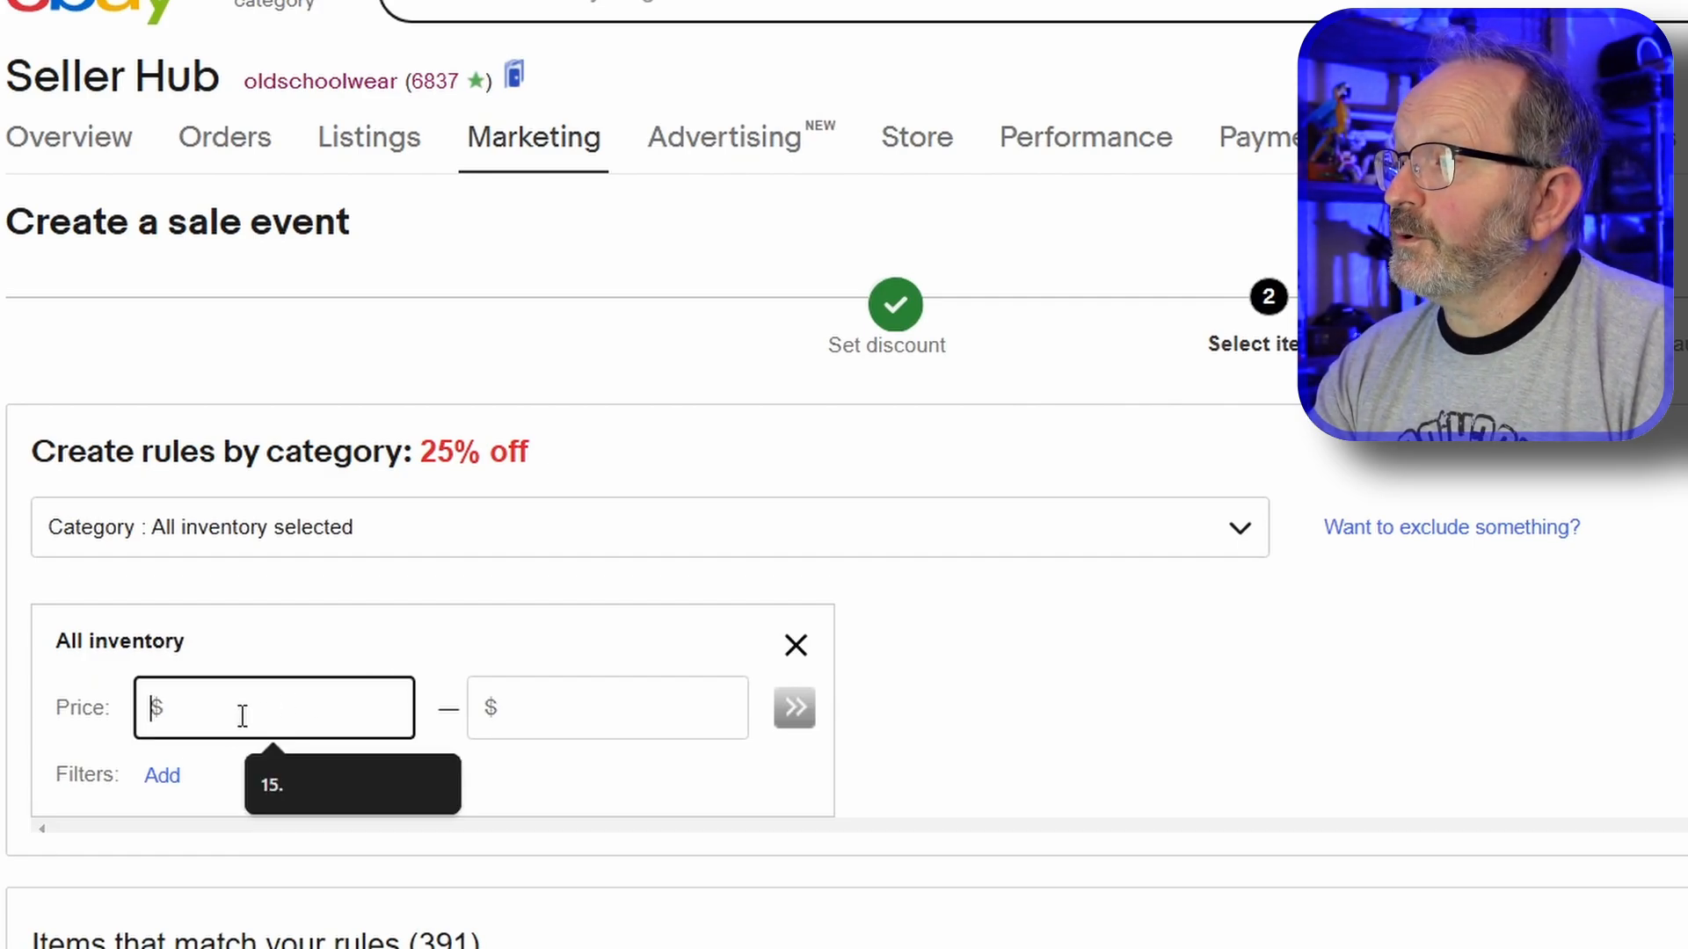
left_click(278, 778)
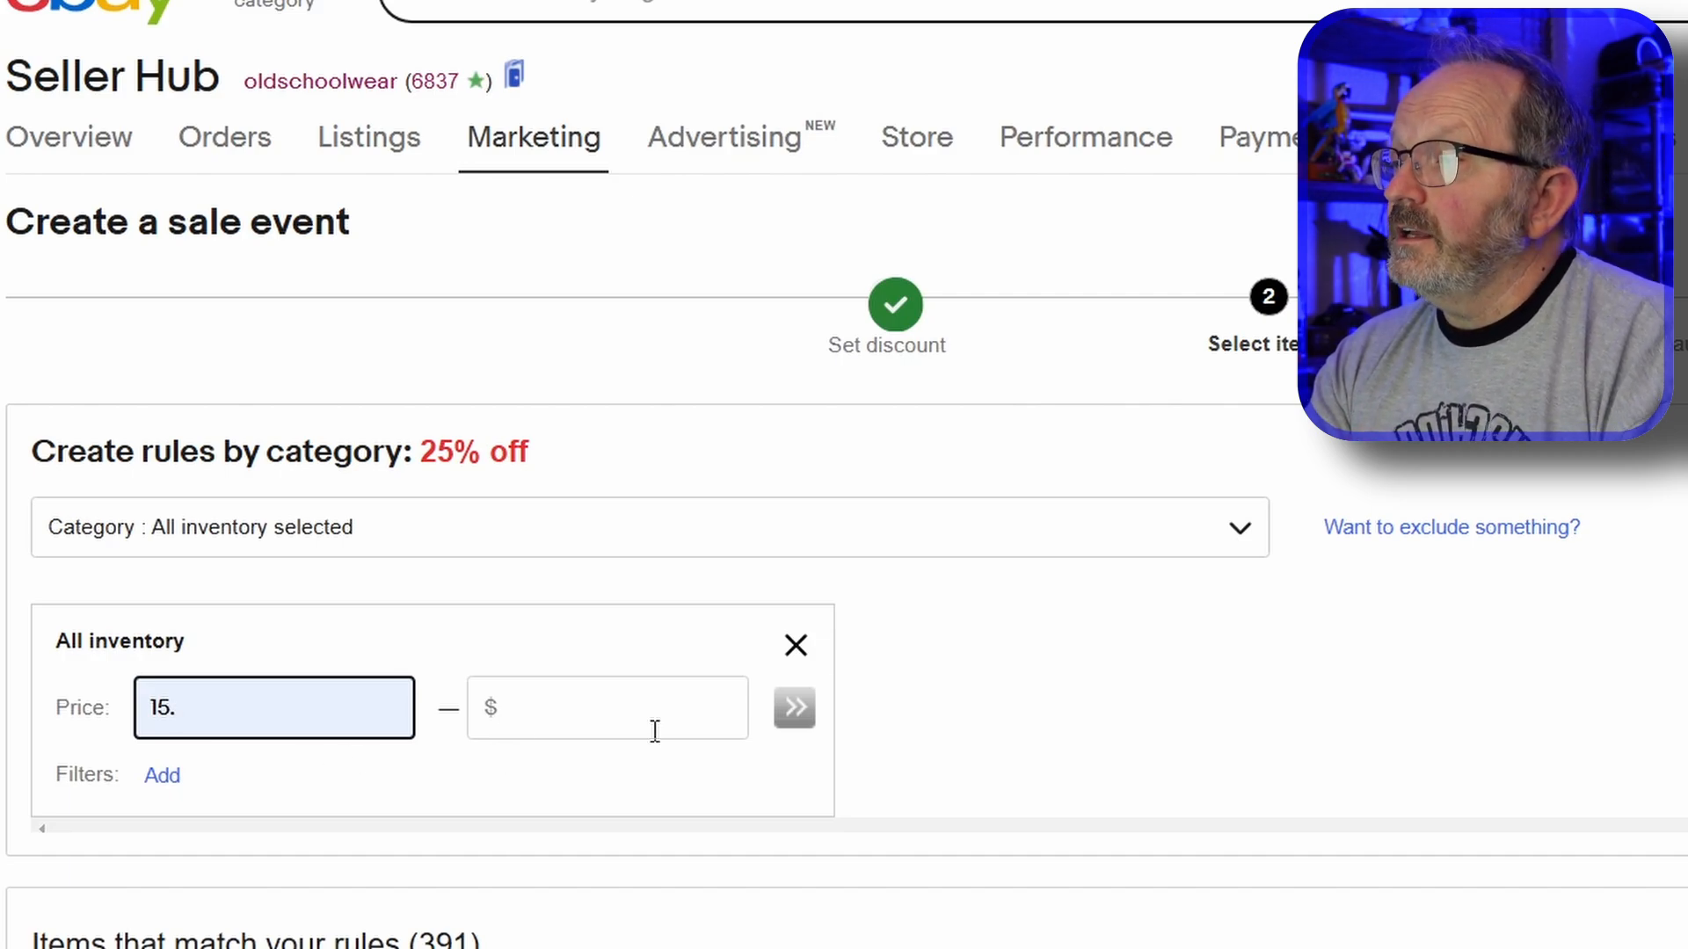
left_click(573, 718)
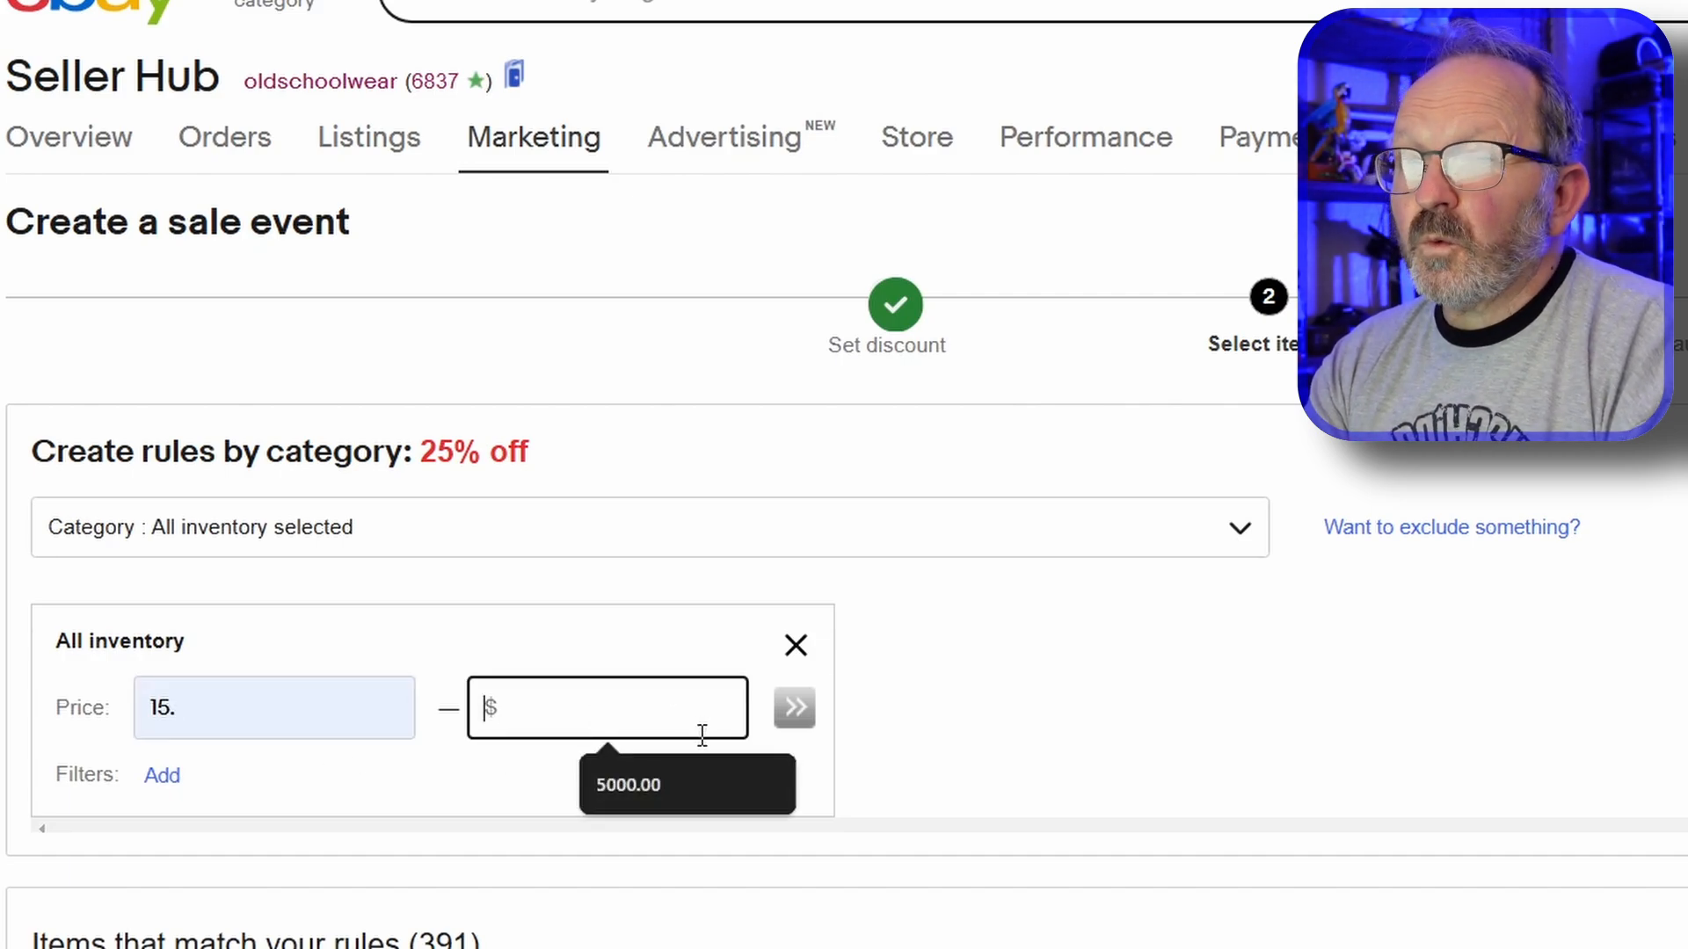
left_click(694, 785)
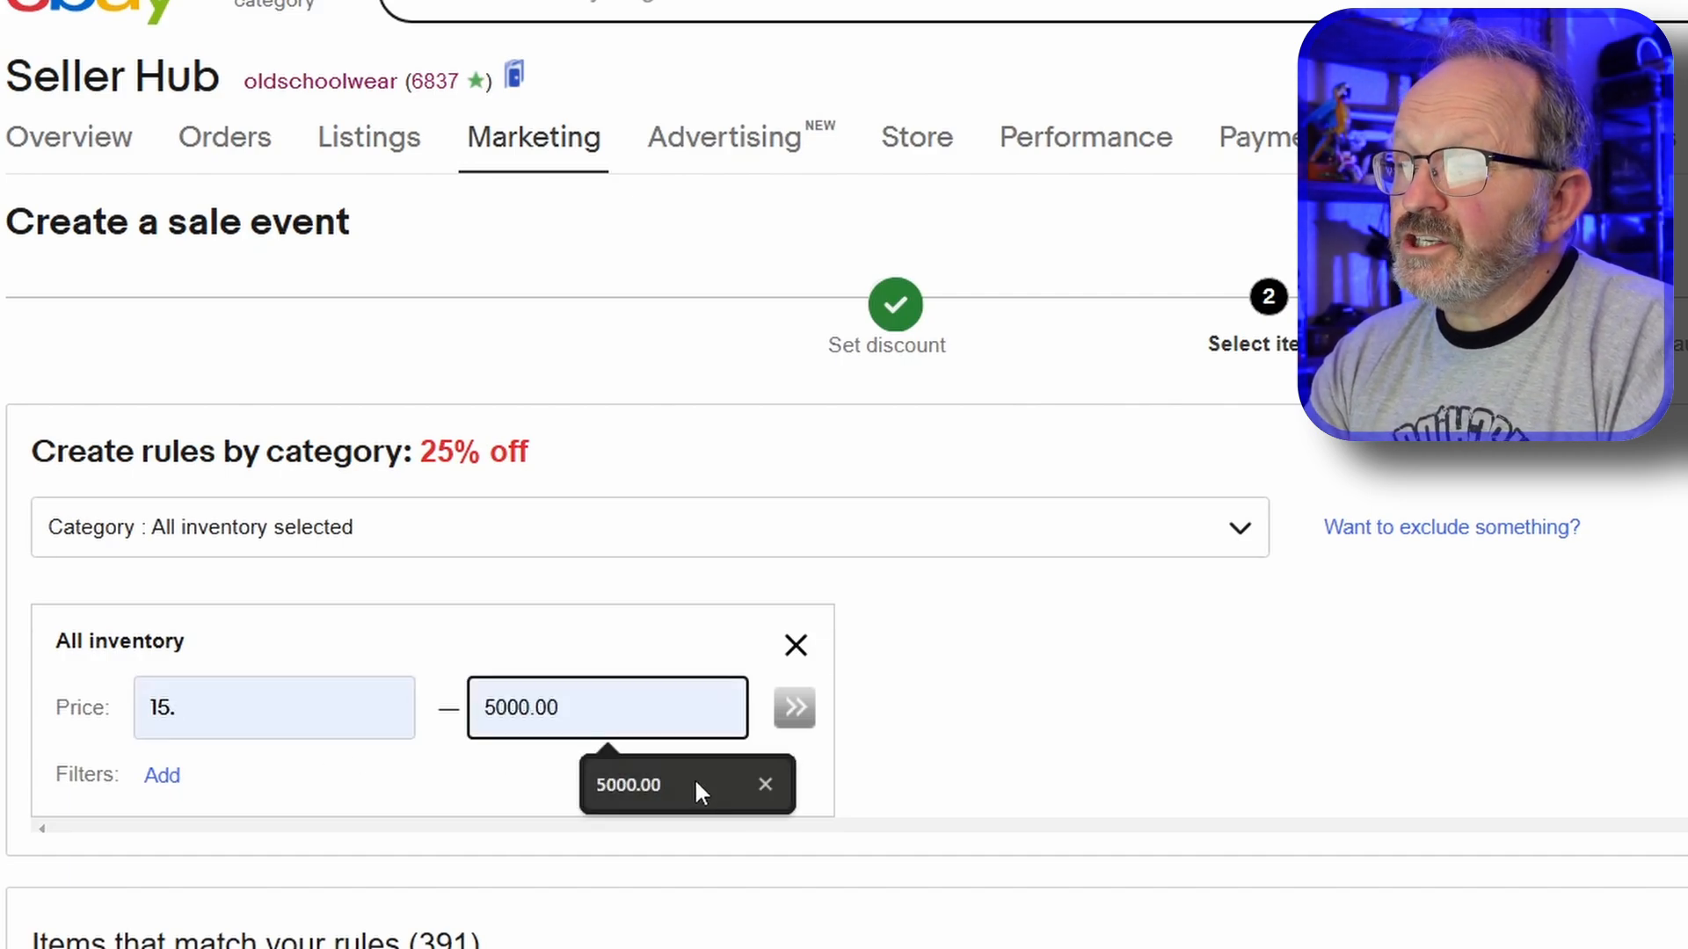
left_click(635, 783)
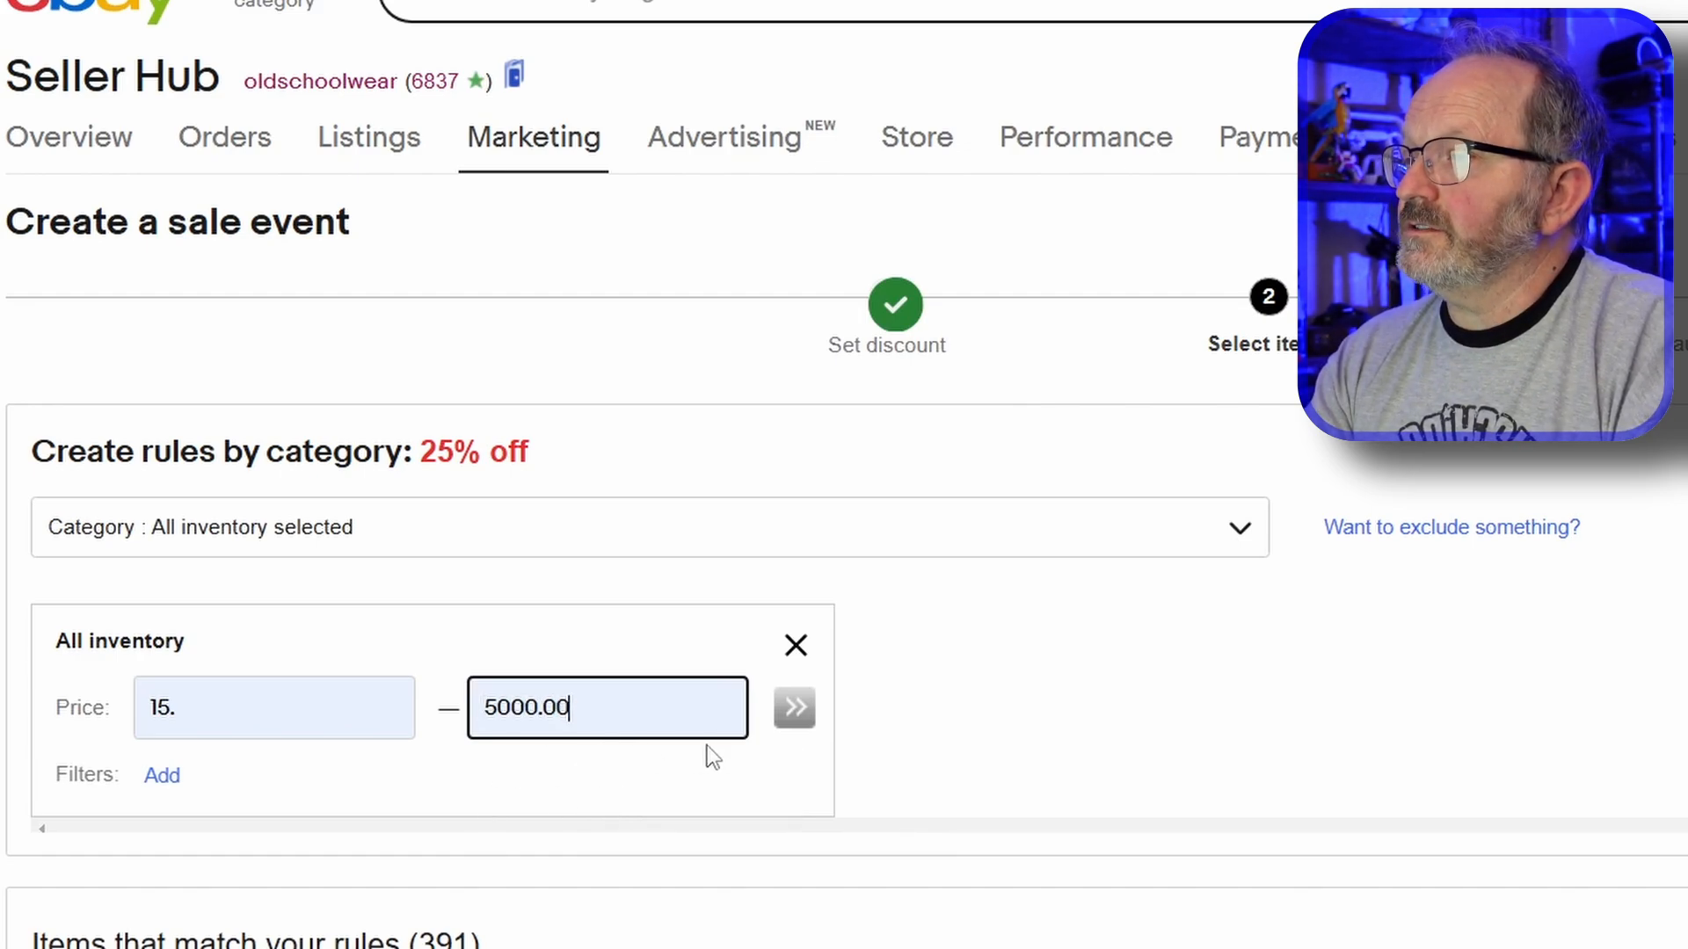
left_click(797, 723)
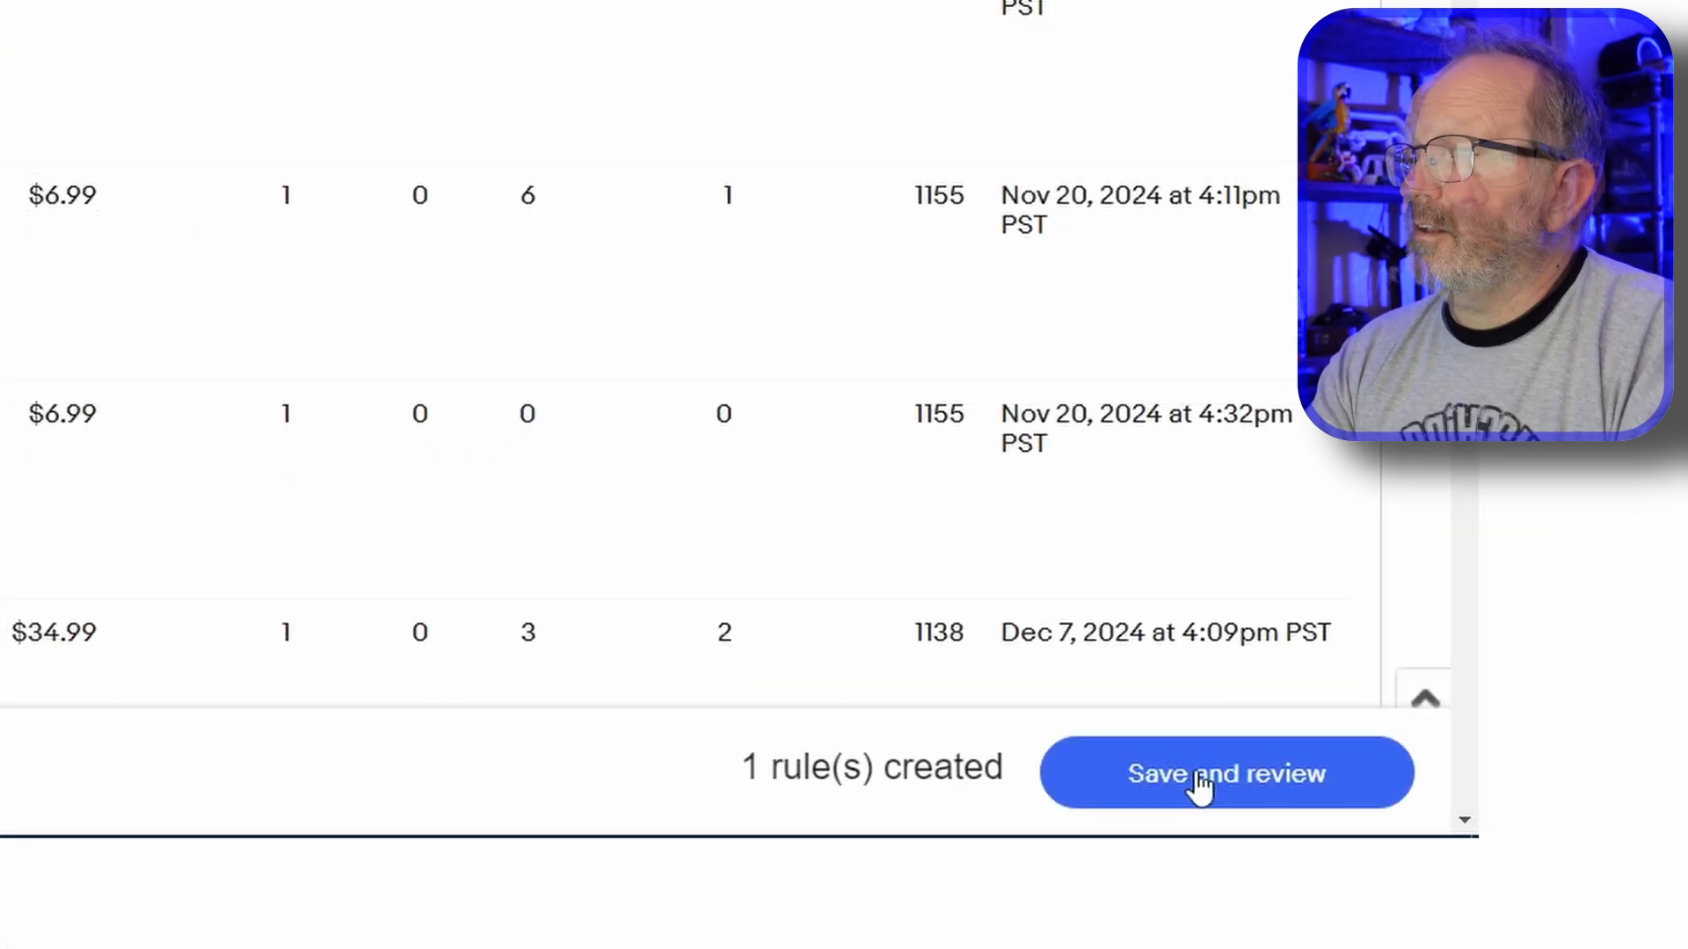
left_click(1200, 778)
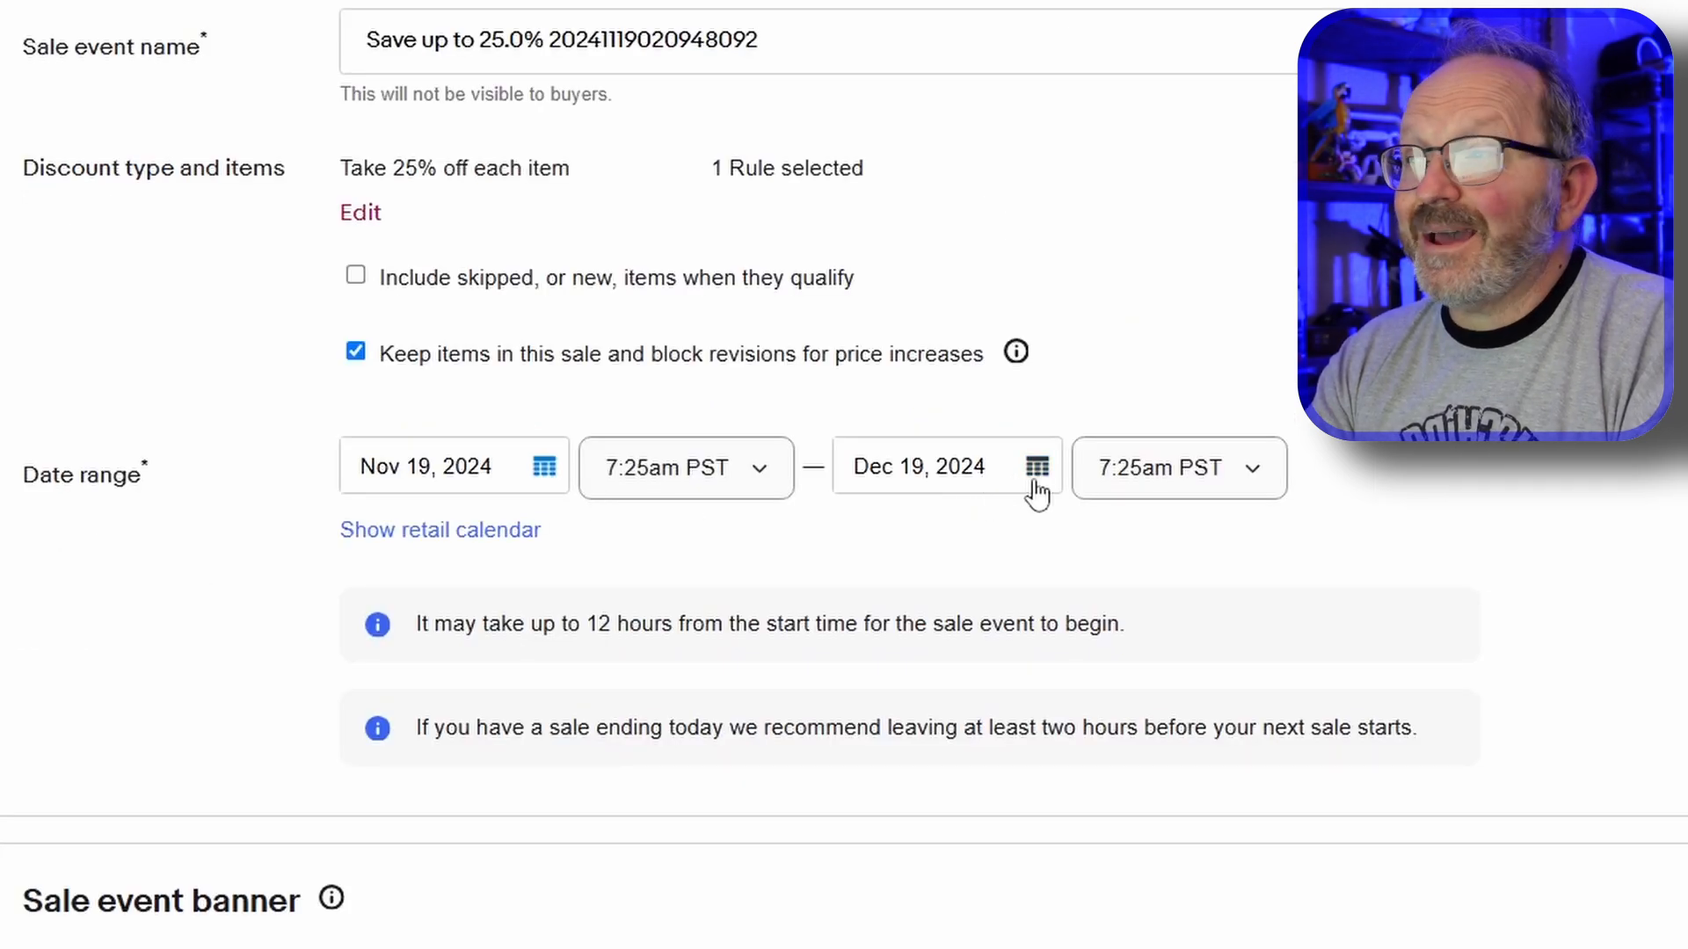
Set the sale event to end on Dec 1, 2024 at 11:30pm PST
left_click(1037, 485)
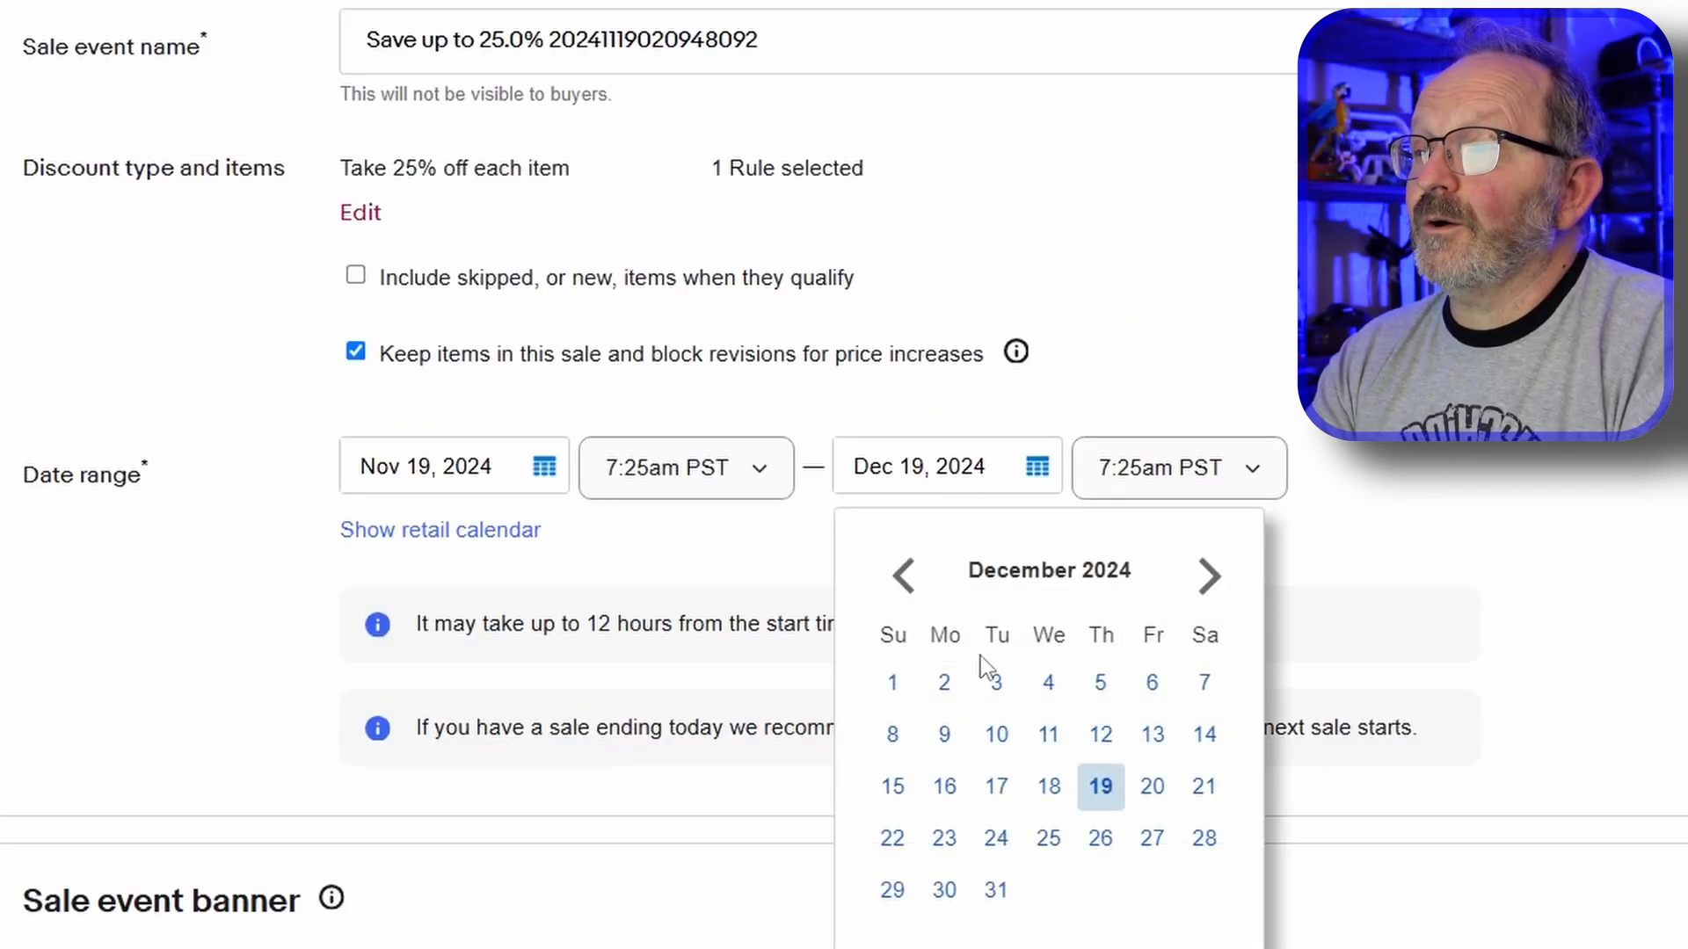
left_click(893, 684)
left_click(1263, 474)
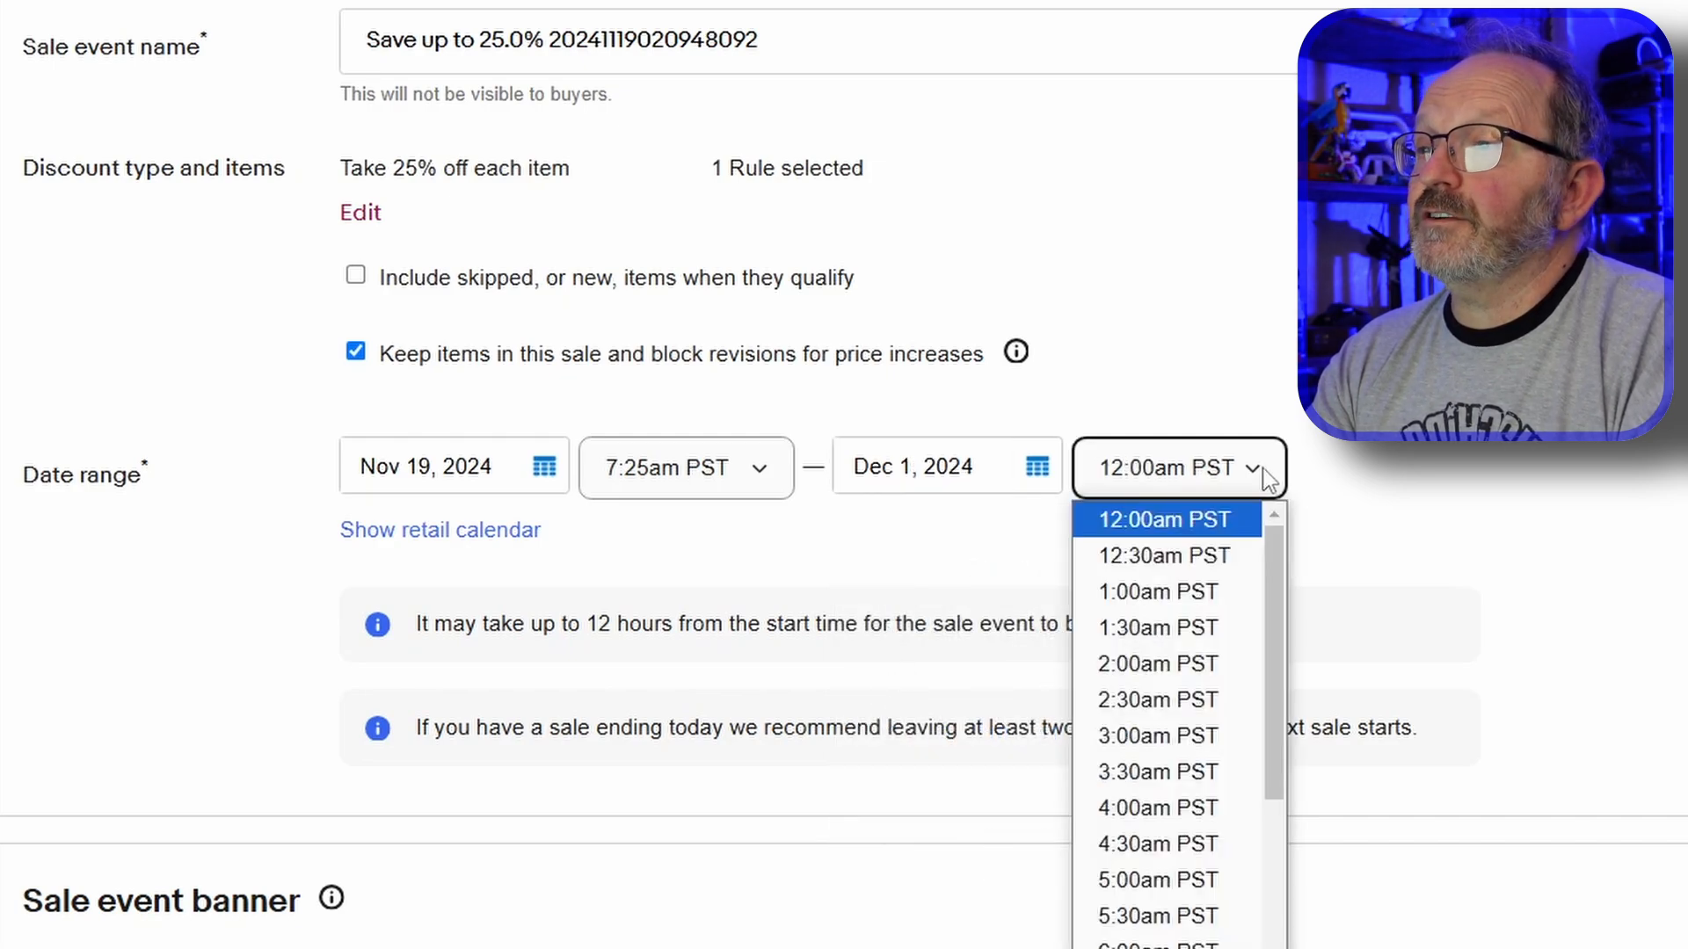
scroll(1204, 752, "down", 9)
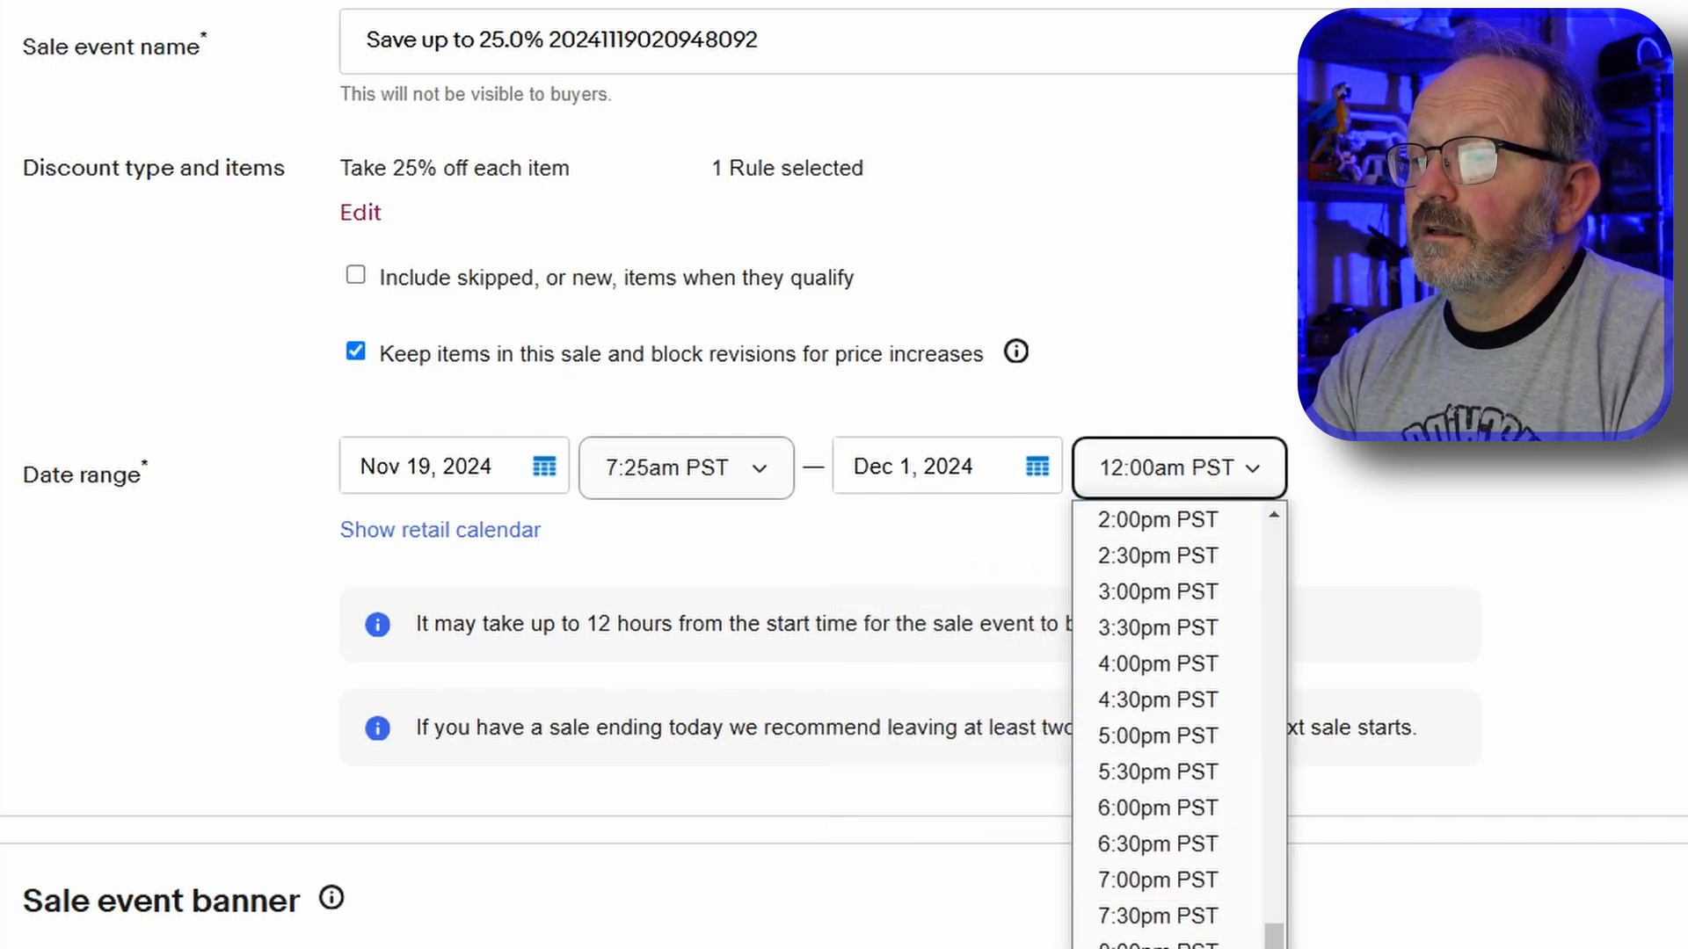
left_click(1158, 948)
Enter "Fall Into Savings!" as the sale event description for the banner and launch the sale event
scroll(1352, 708, "down", 3)
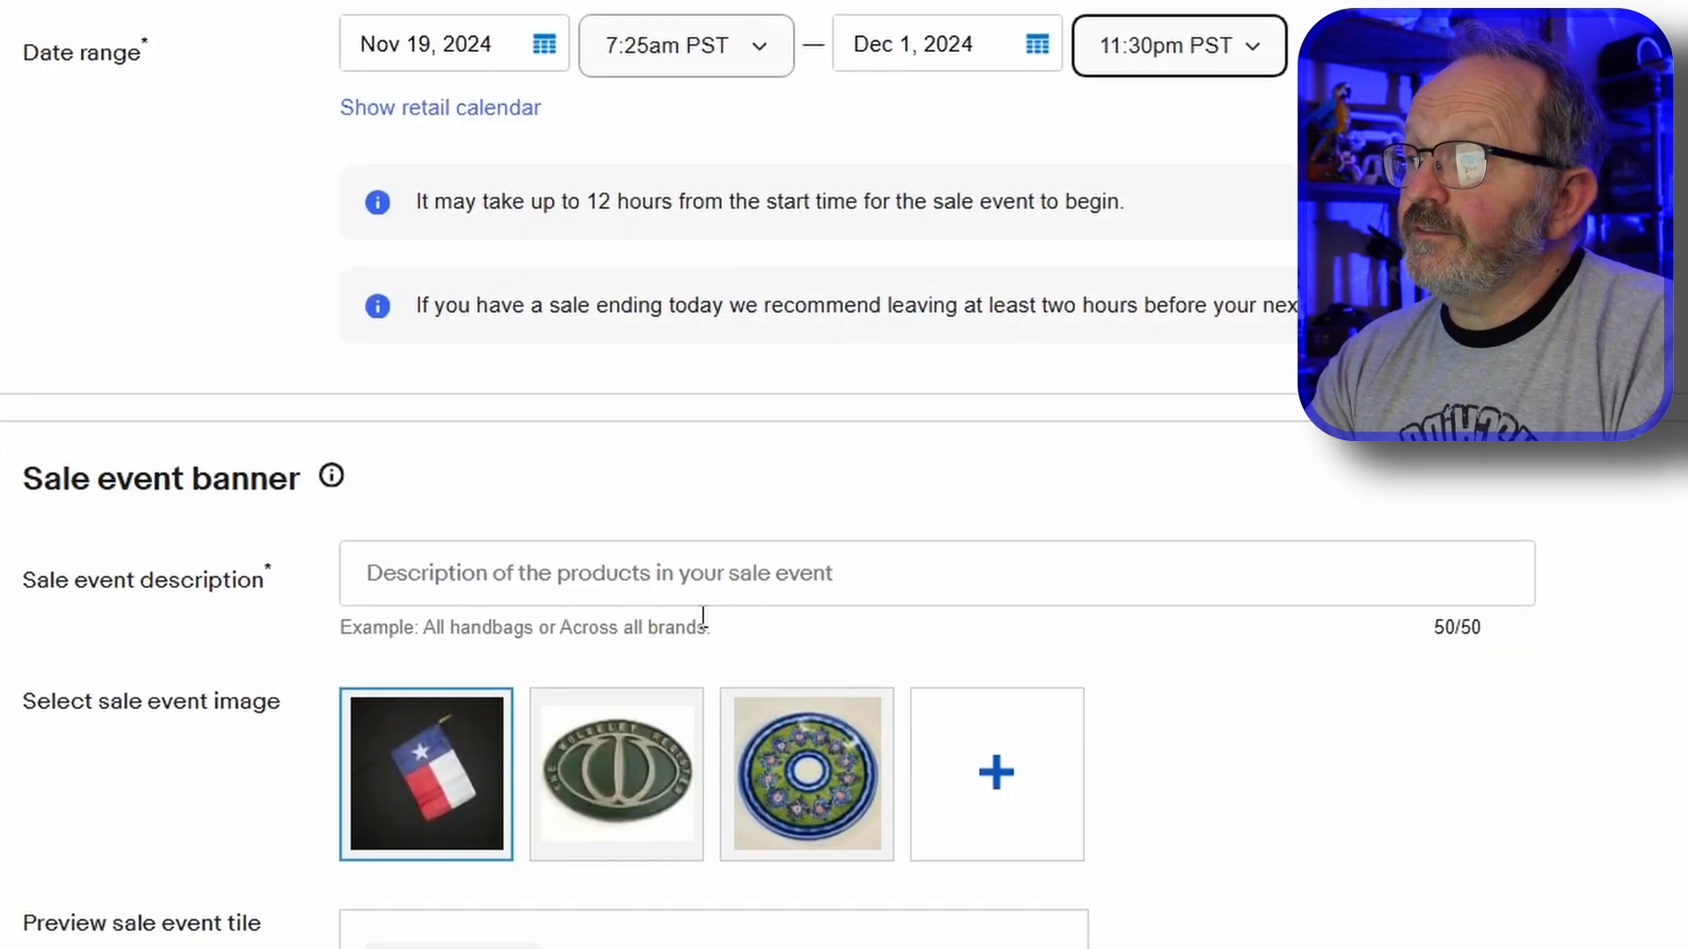
scroll(700, 610, "up", 10)
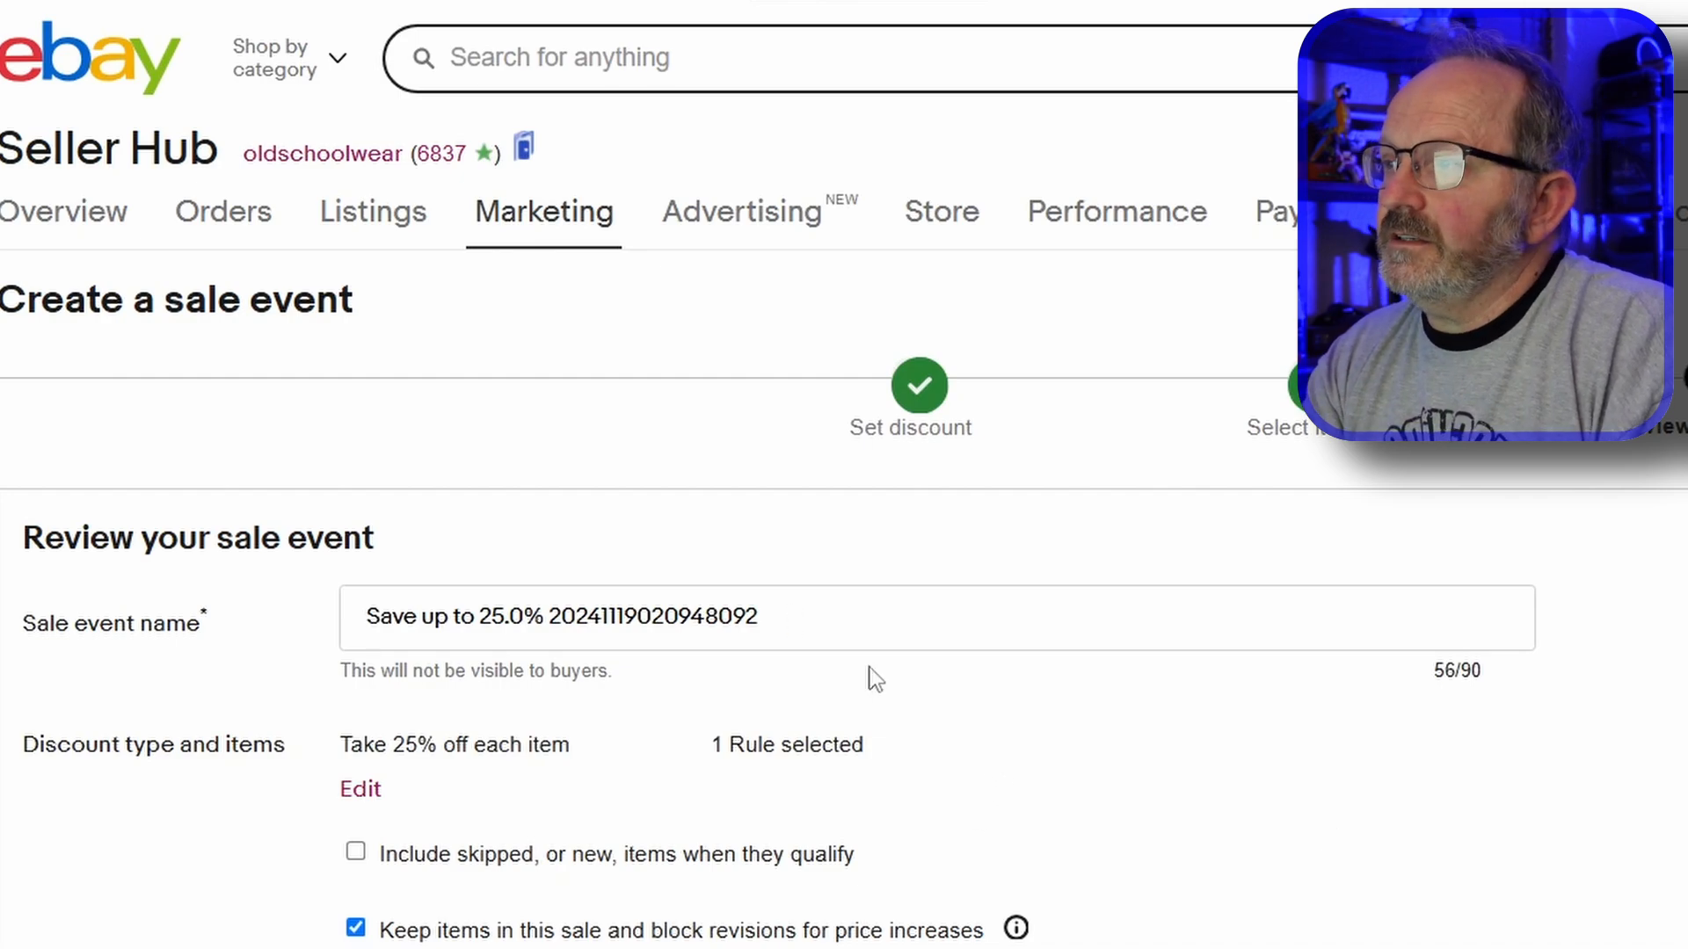
scroll(625, 692, "down", 1)
scroll(697, 671, "down", 6)
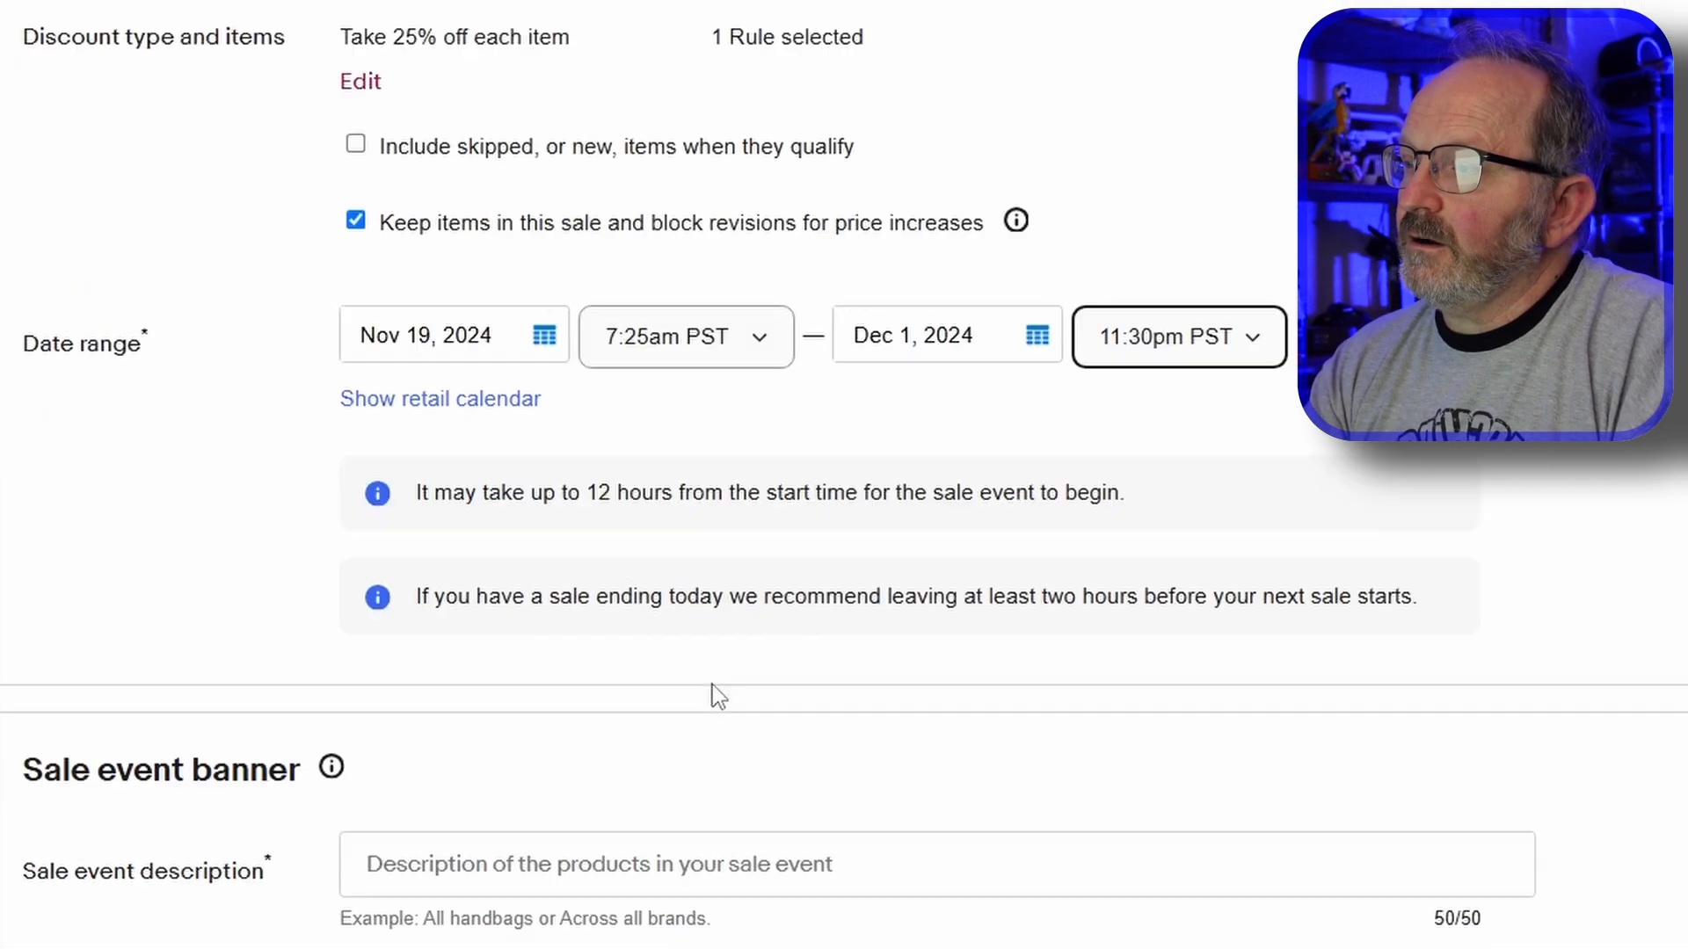
left_click(571, 721)
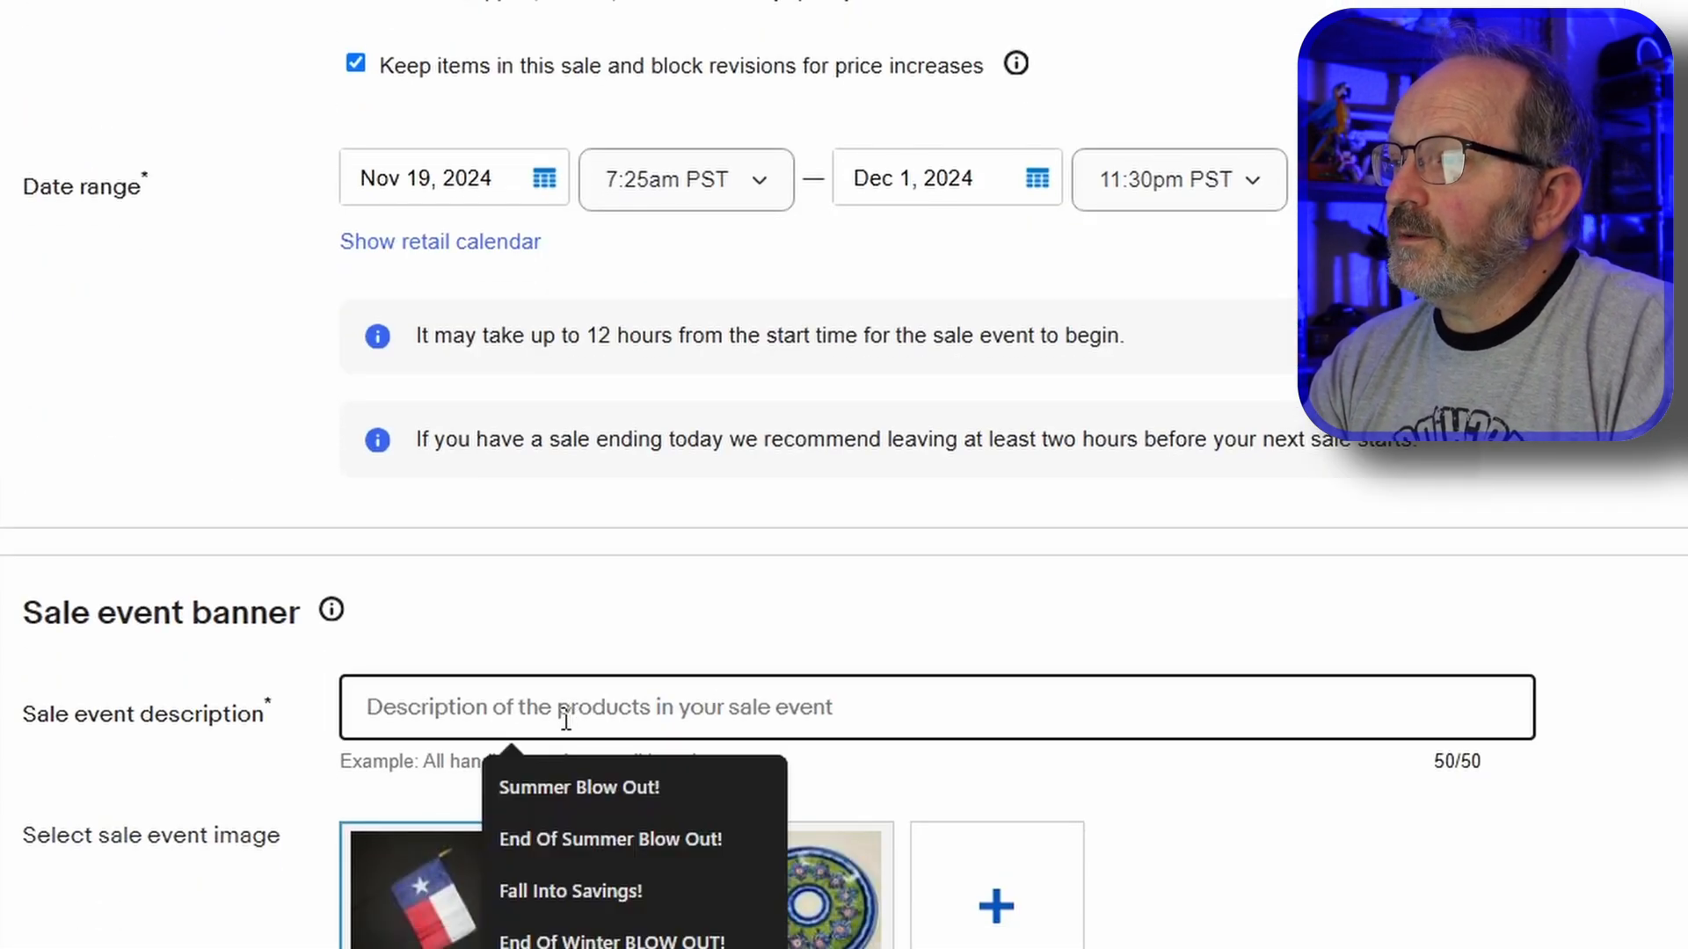
left_click(567, 891)
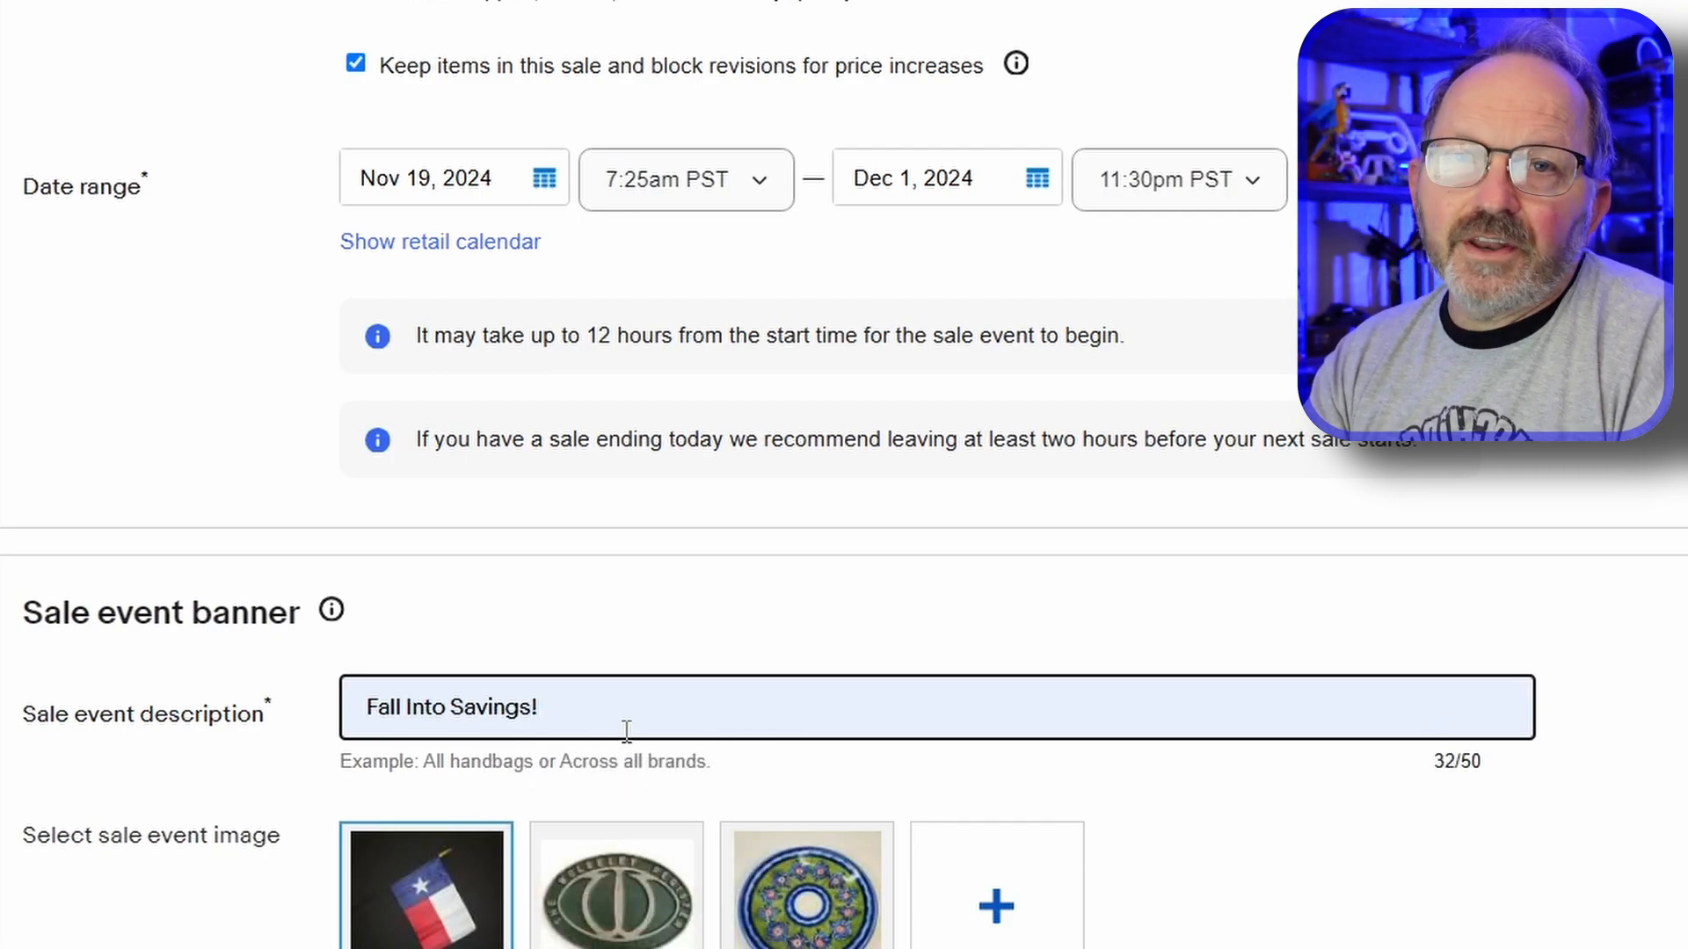
scroll(1157, 833, "down", 10)
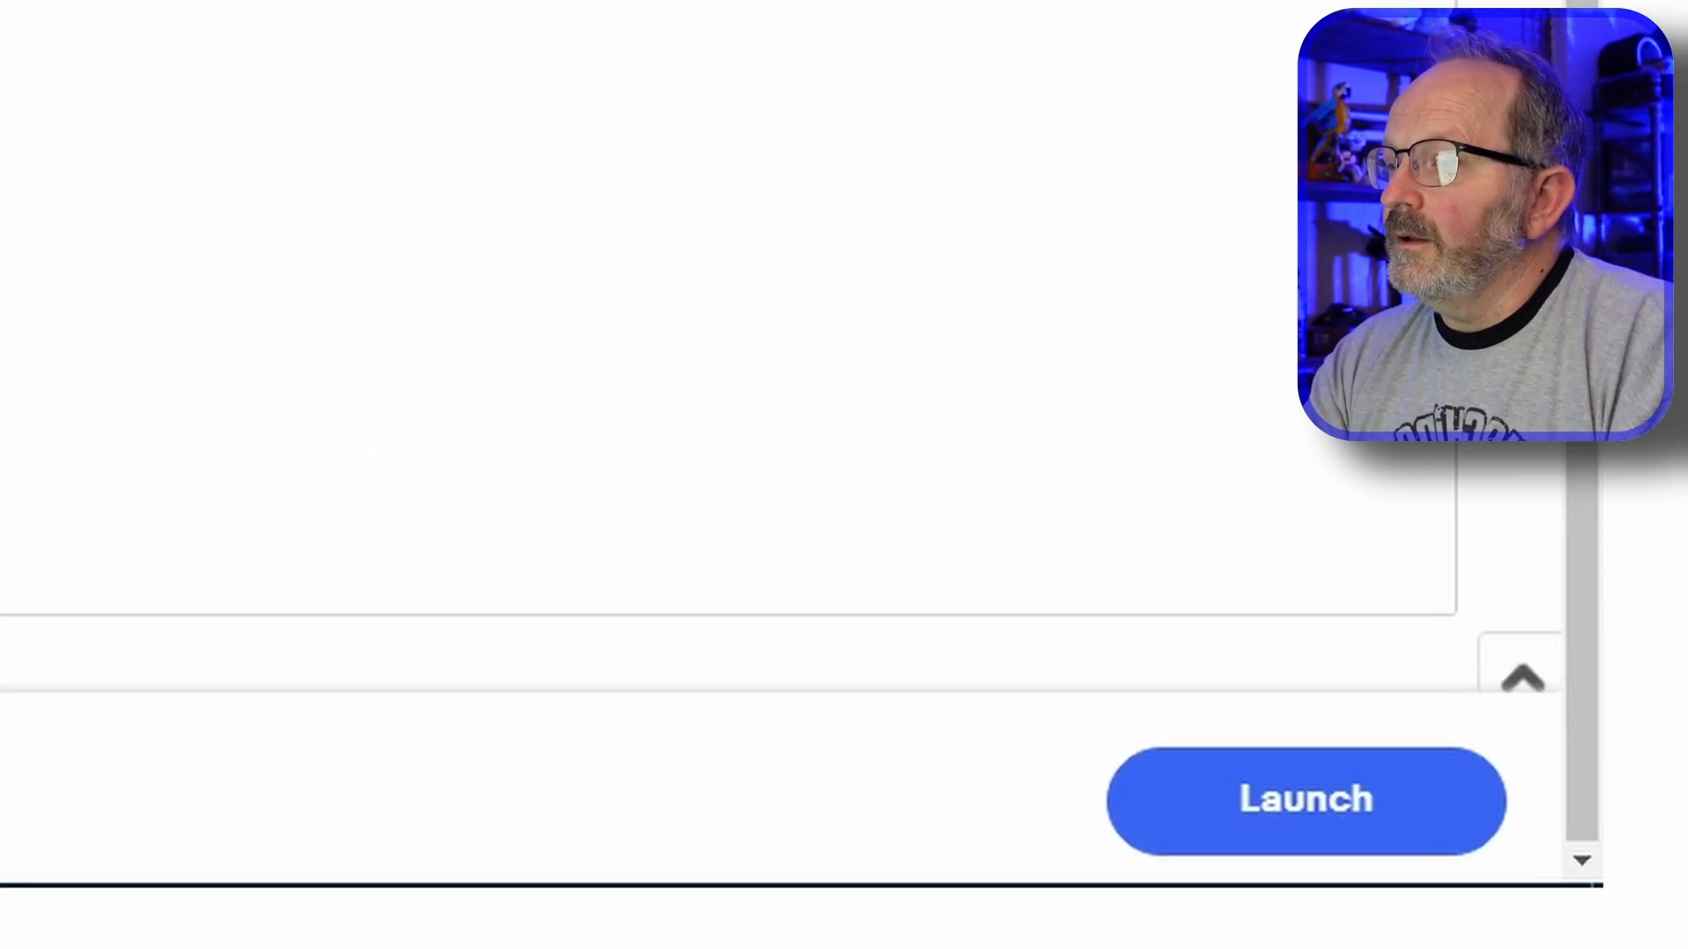
left_click(1261, 813)
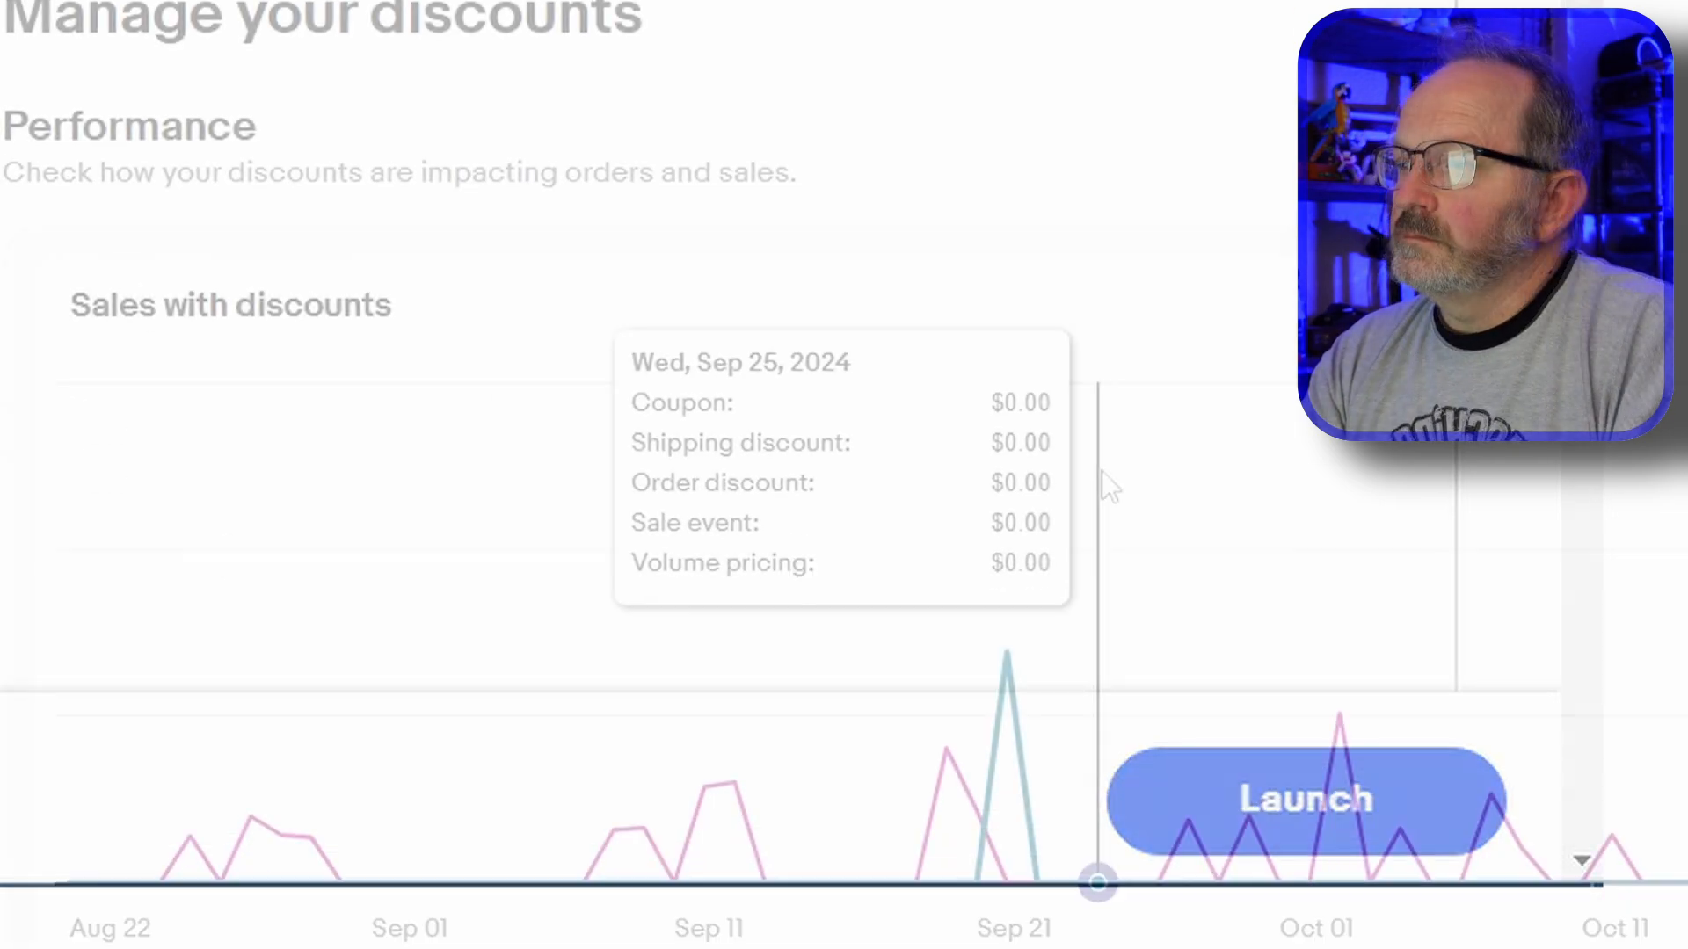
Find the scheduled 25% sale event in the list of discounts and check the actions available for it
scroll(1134, 378, "down", 9)
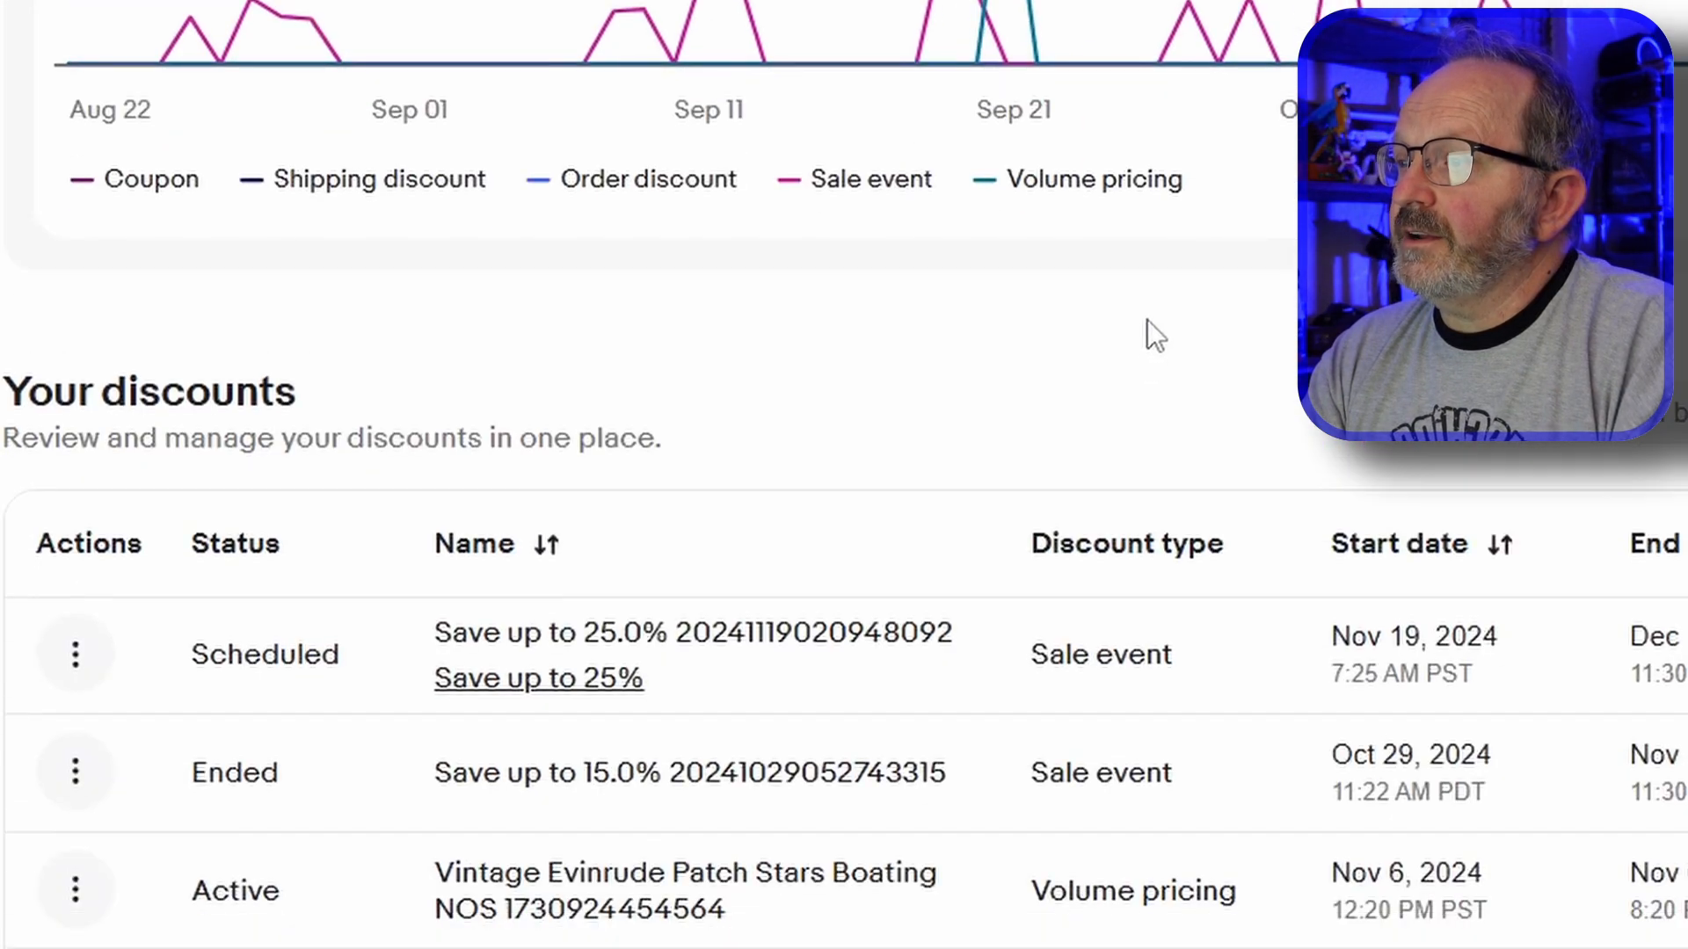
scroll(1147, 320, "down", 4)
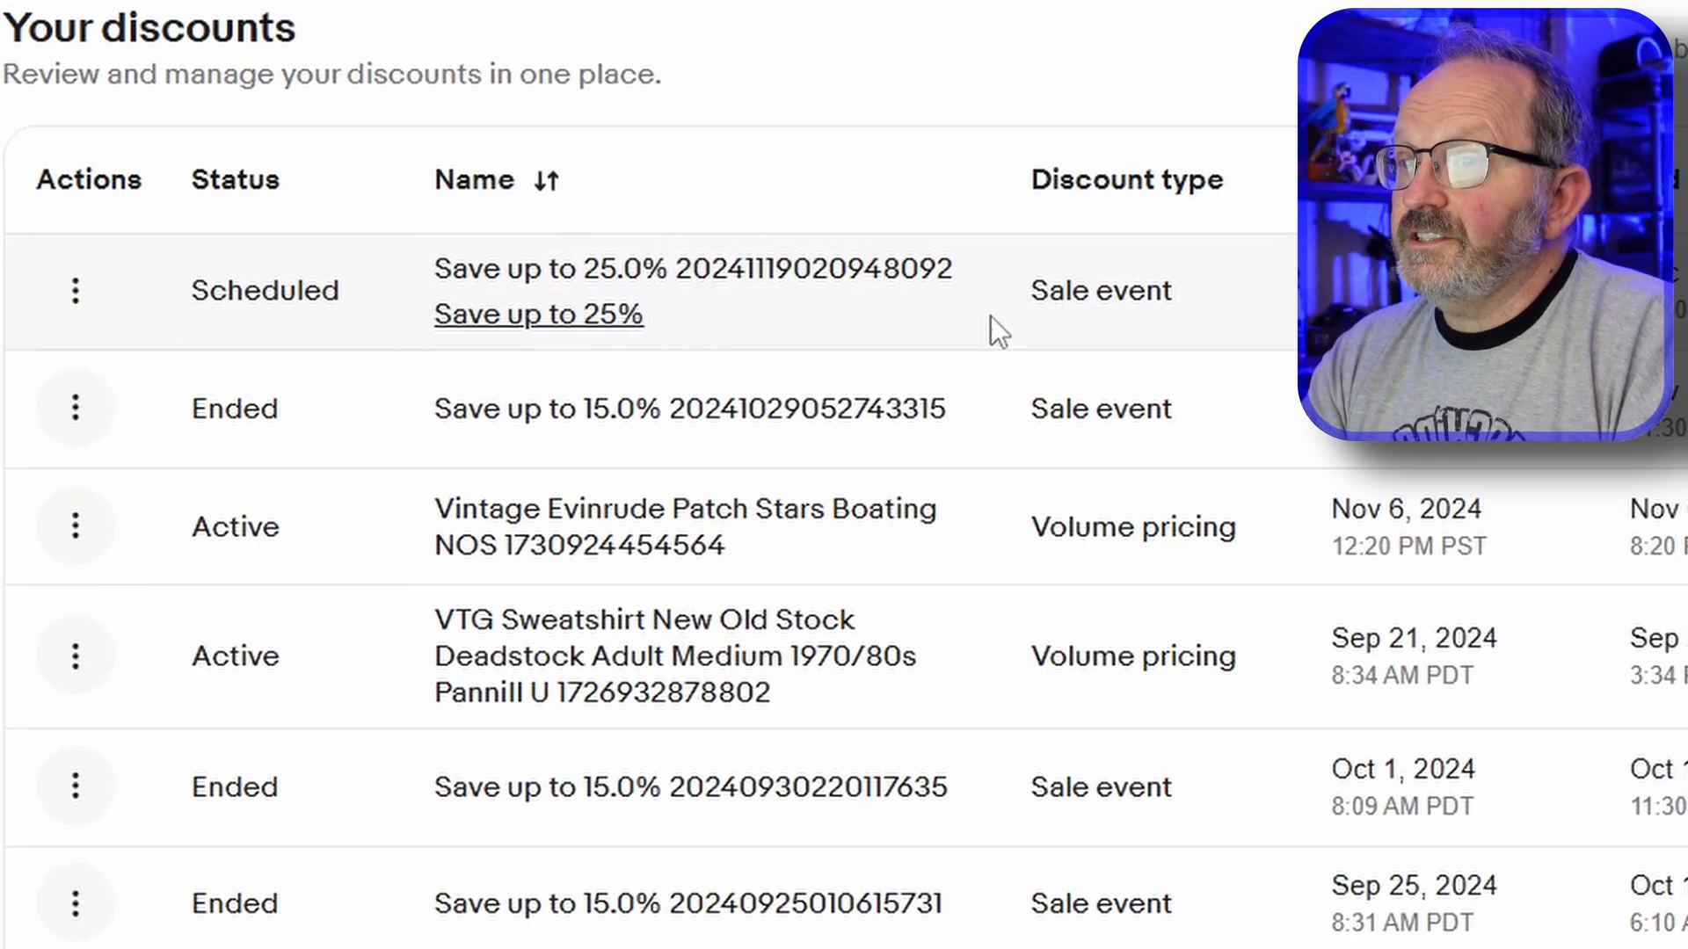
left_click(74, 295)
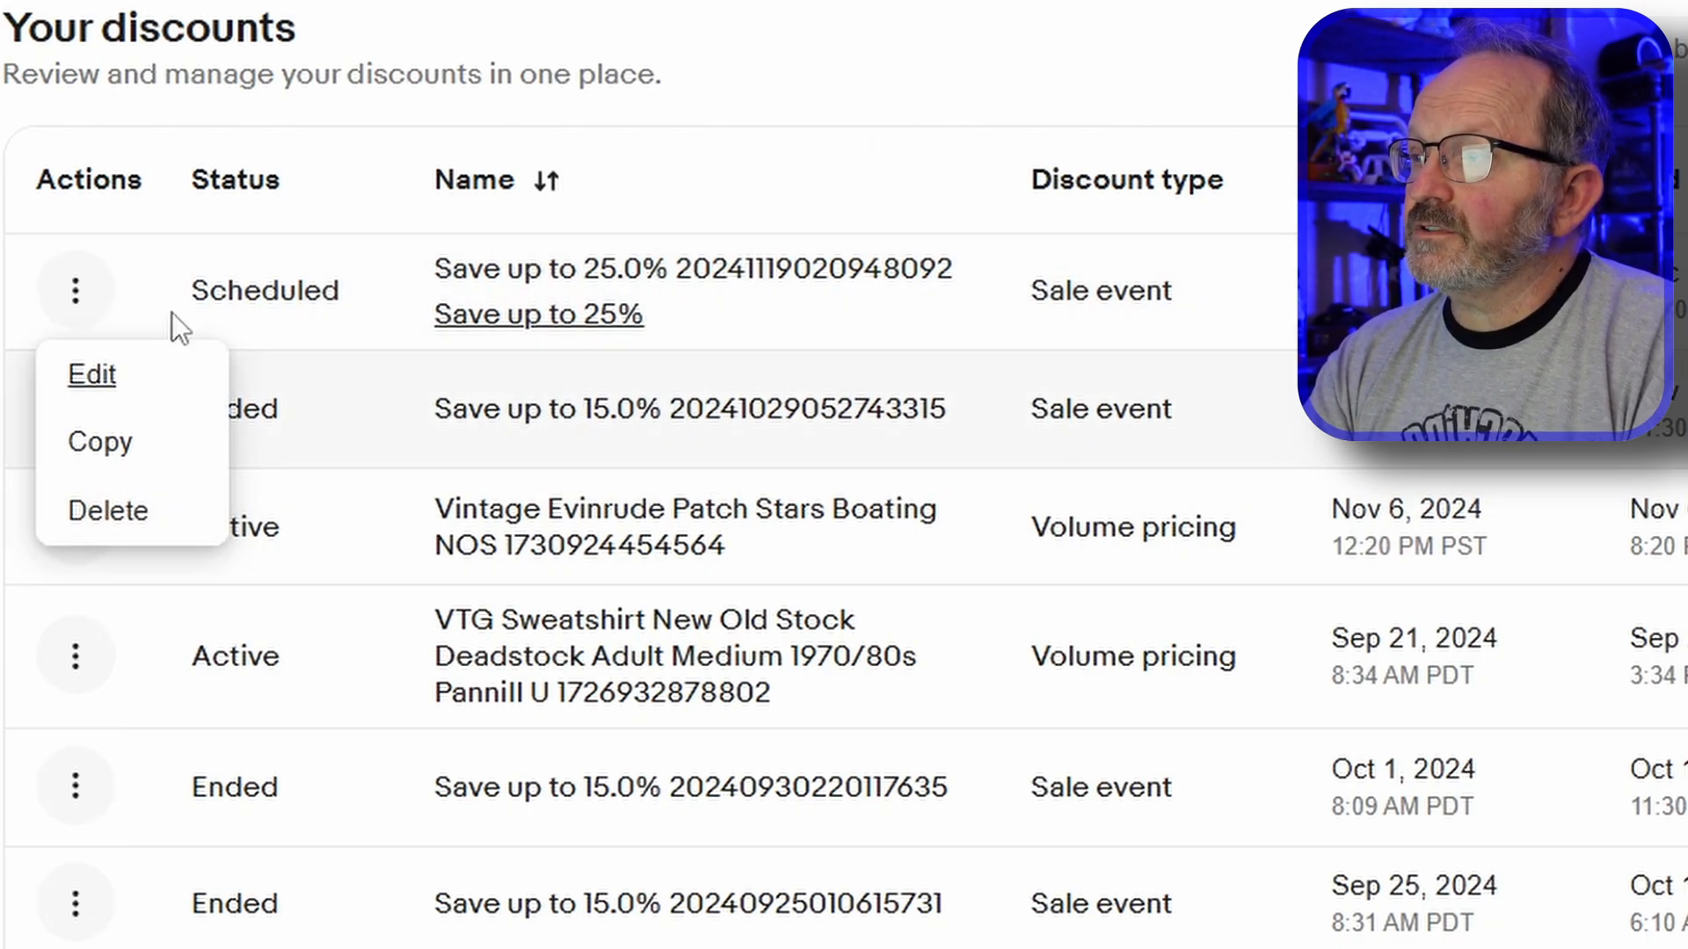
left_click(86, 373)
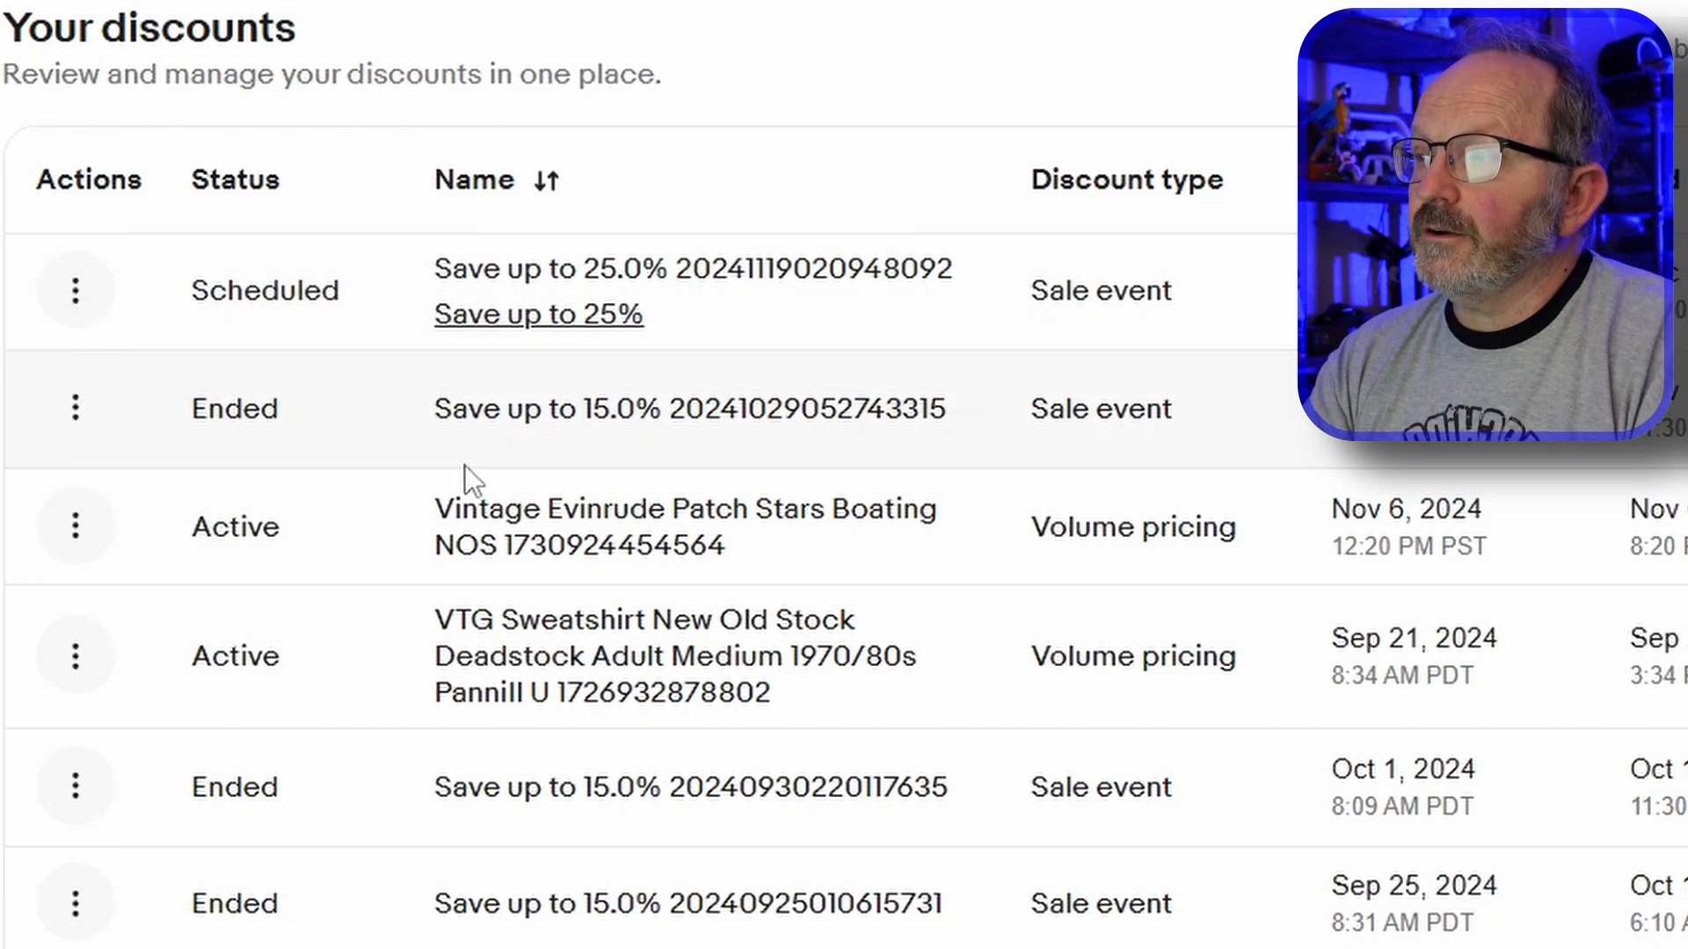